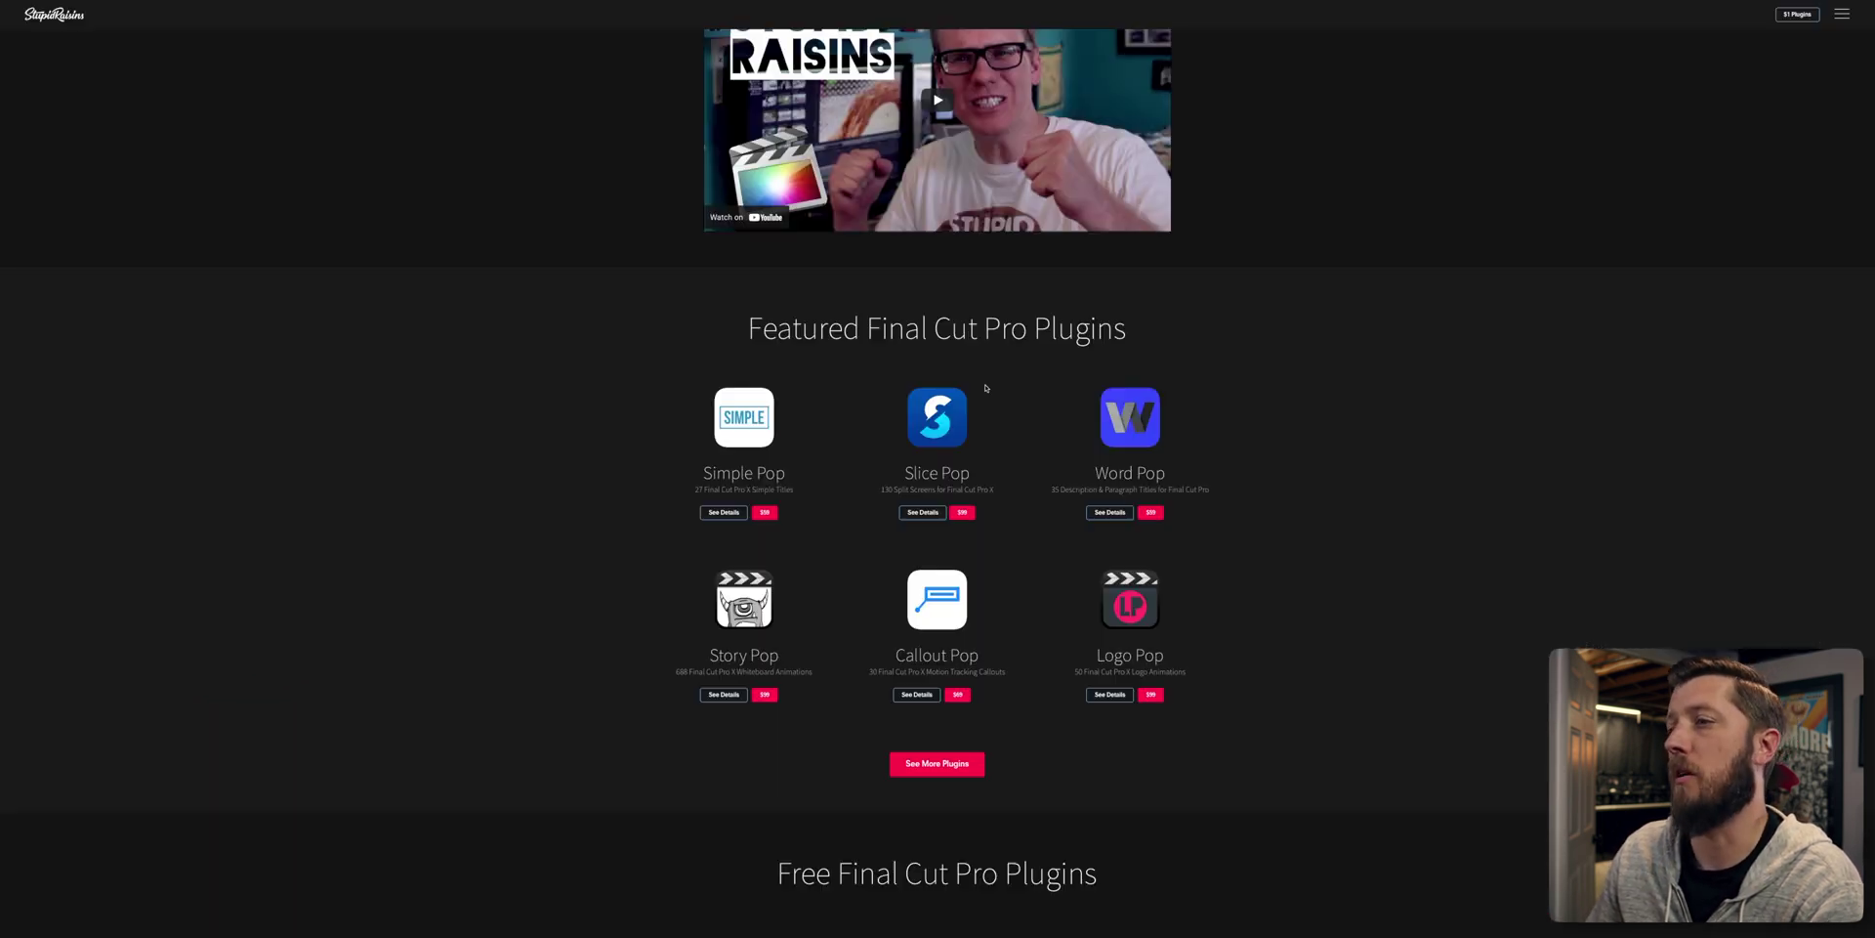
Open the details of the Slice Pop plugin from the featured Final Cut Pro plugins on the Stupid Raisins website.
key(super+Tab)
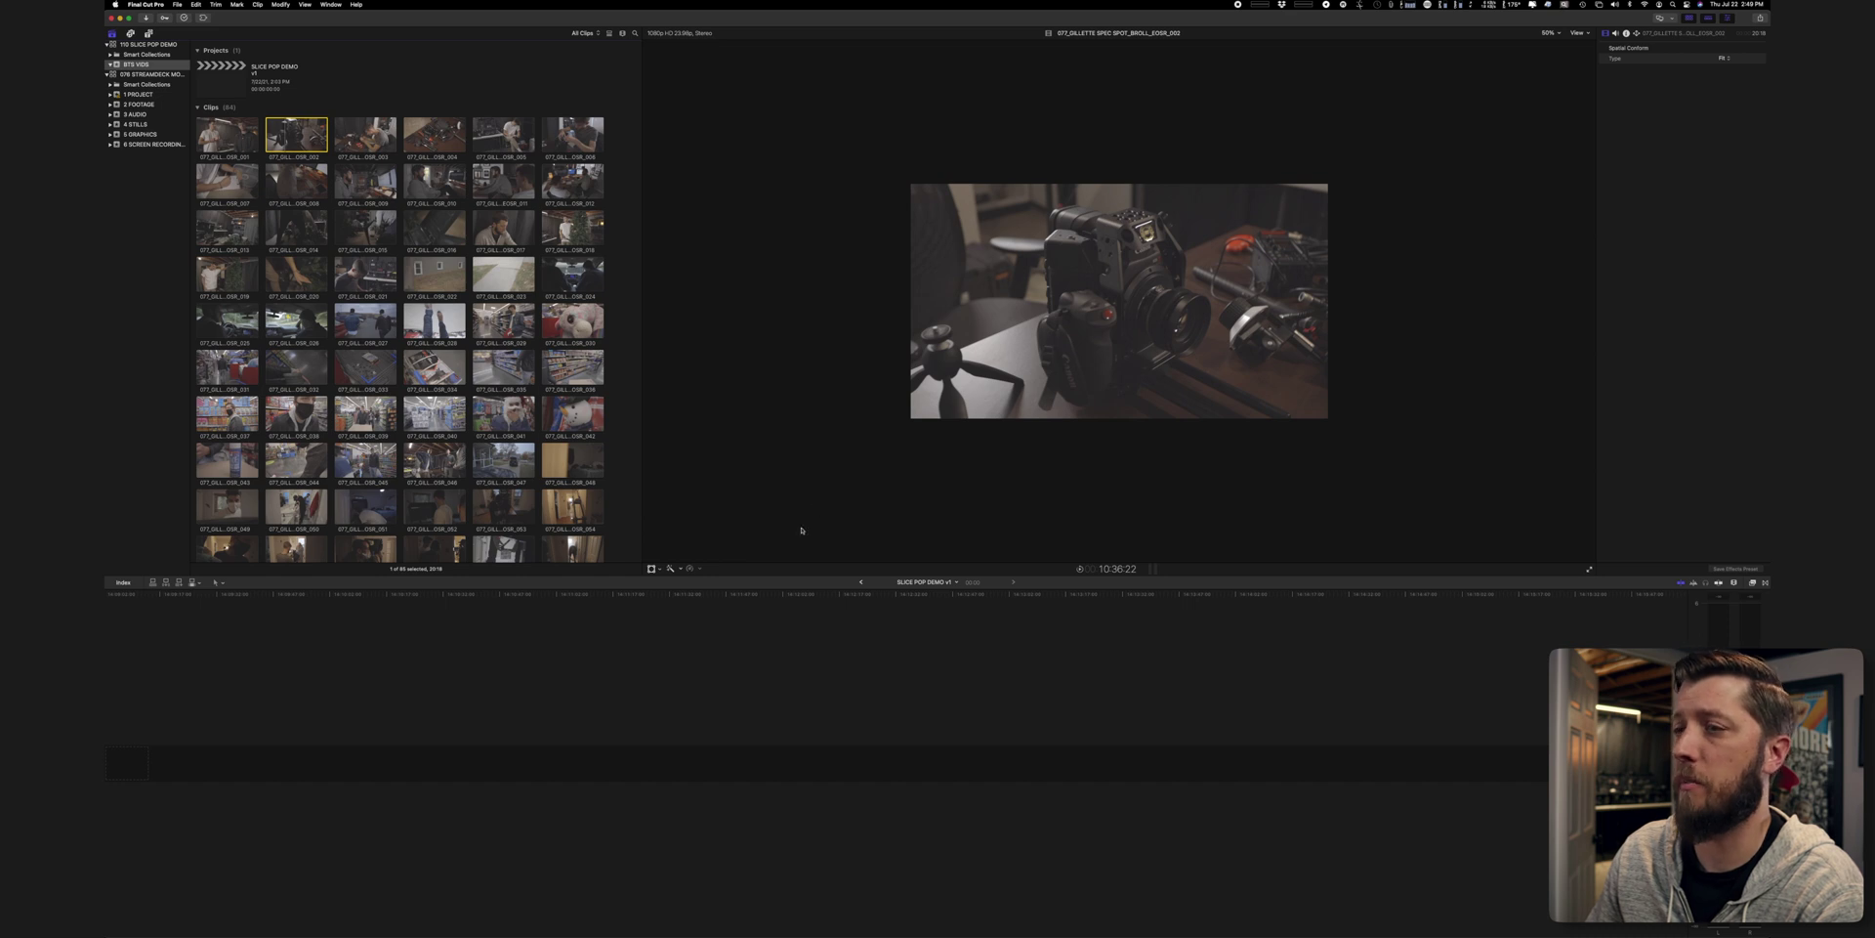
drag(499, 601, 478, 599)
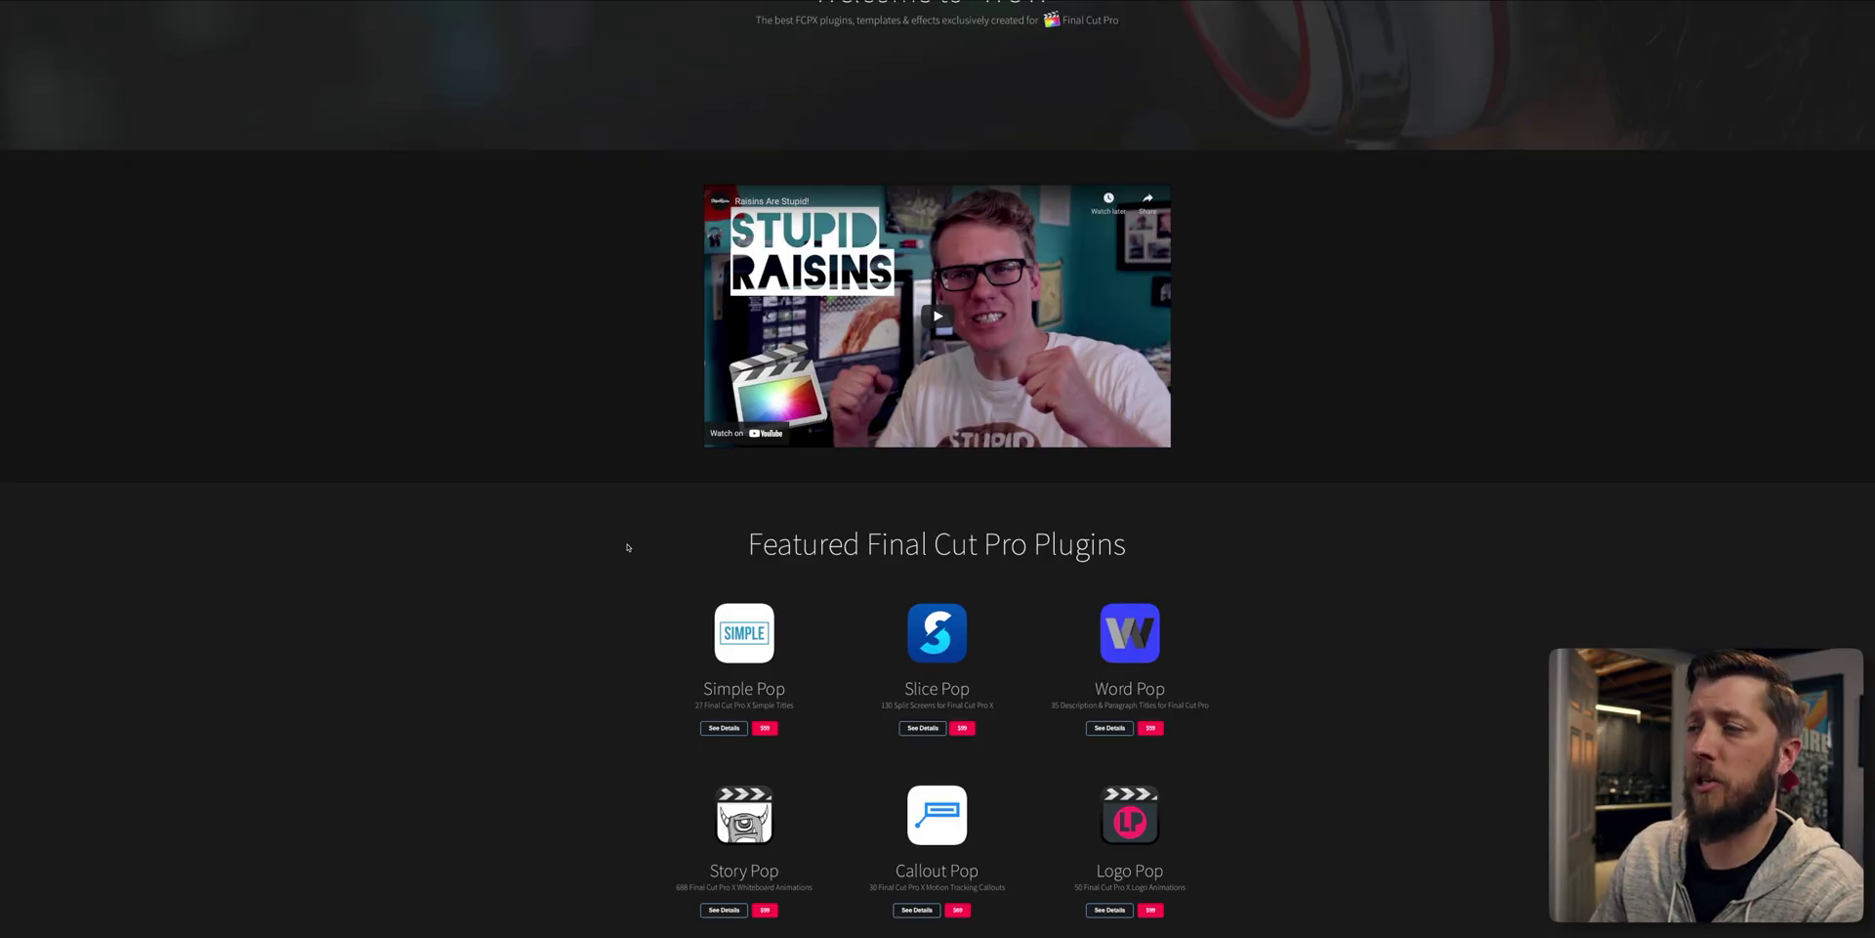
click(936, 632)
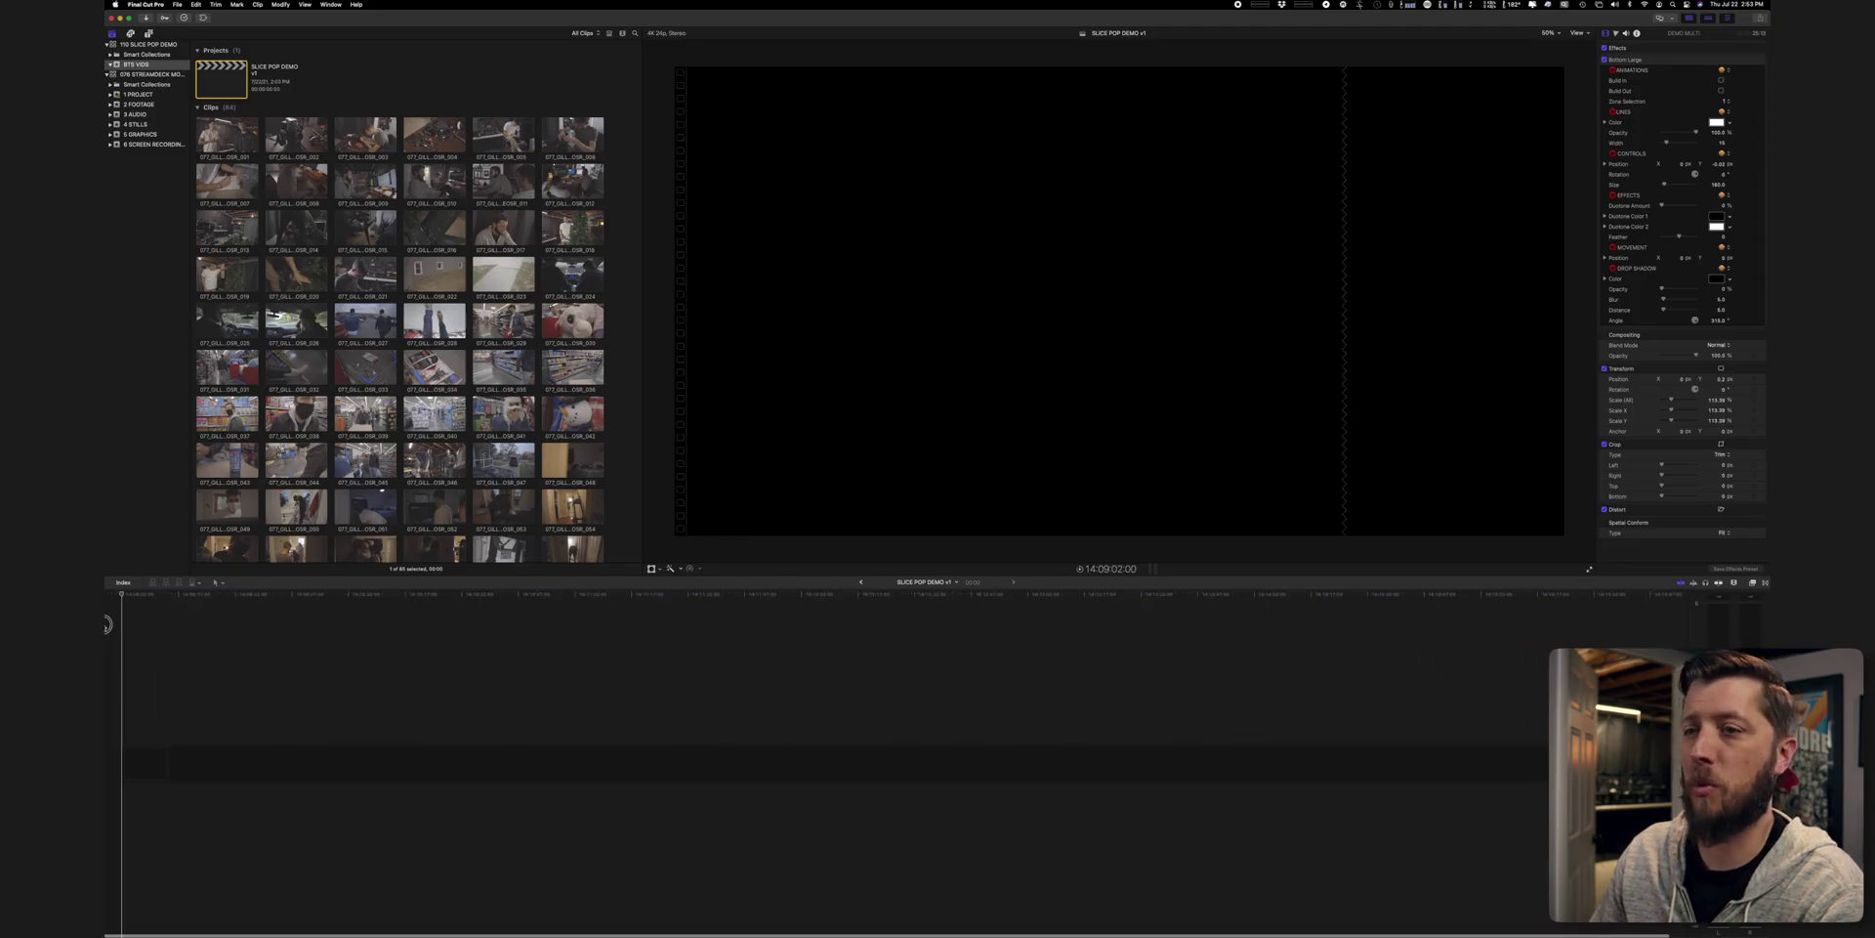
Mark a short section of browser clip EOSR_002 and append it to the empty timeline.
click(366, 134)
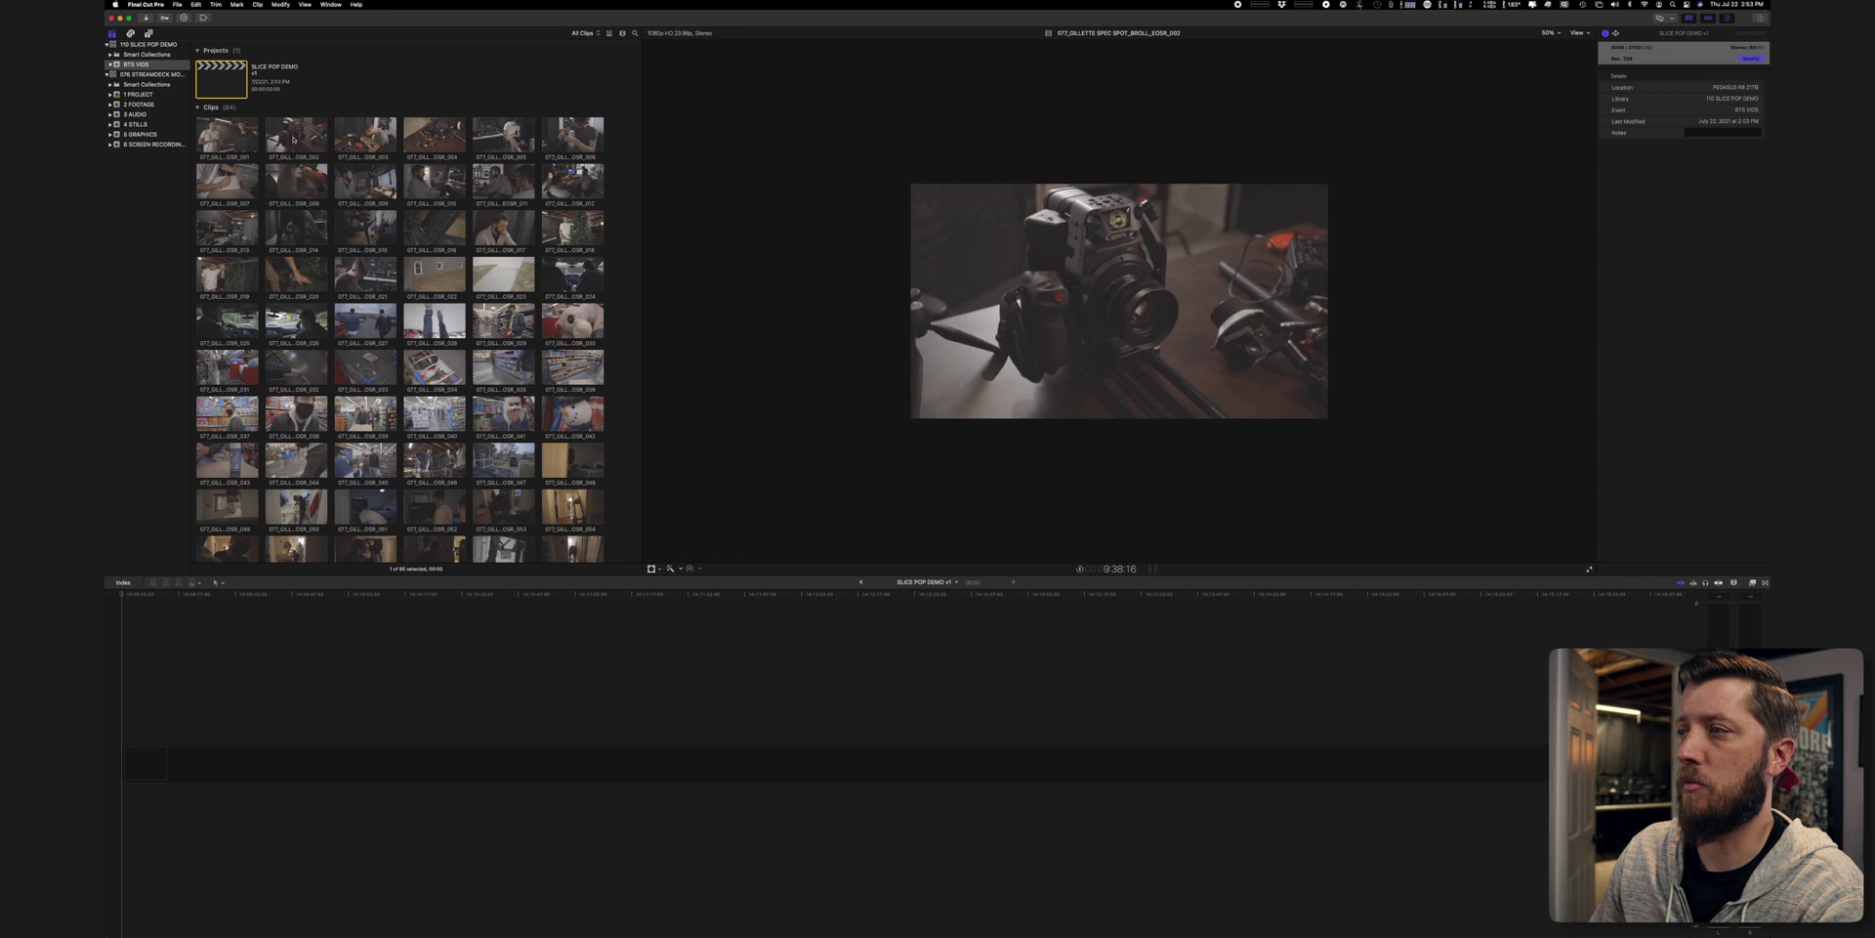
click(290, 138)
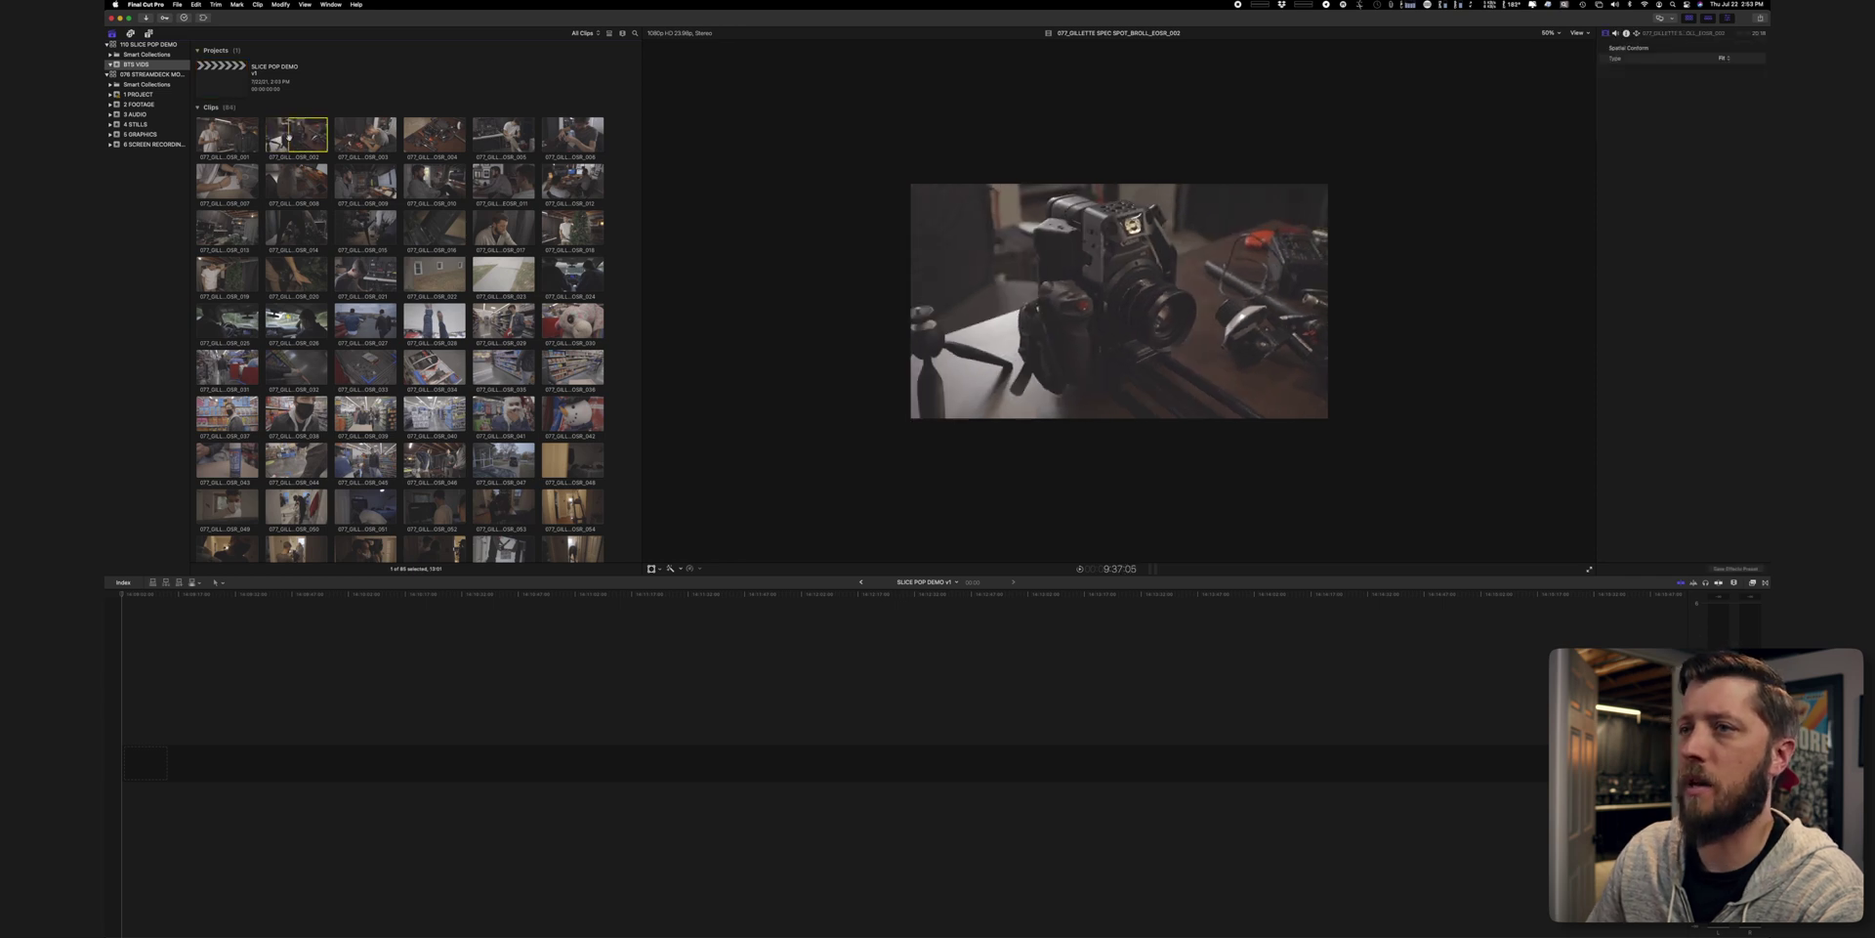
key(o)
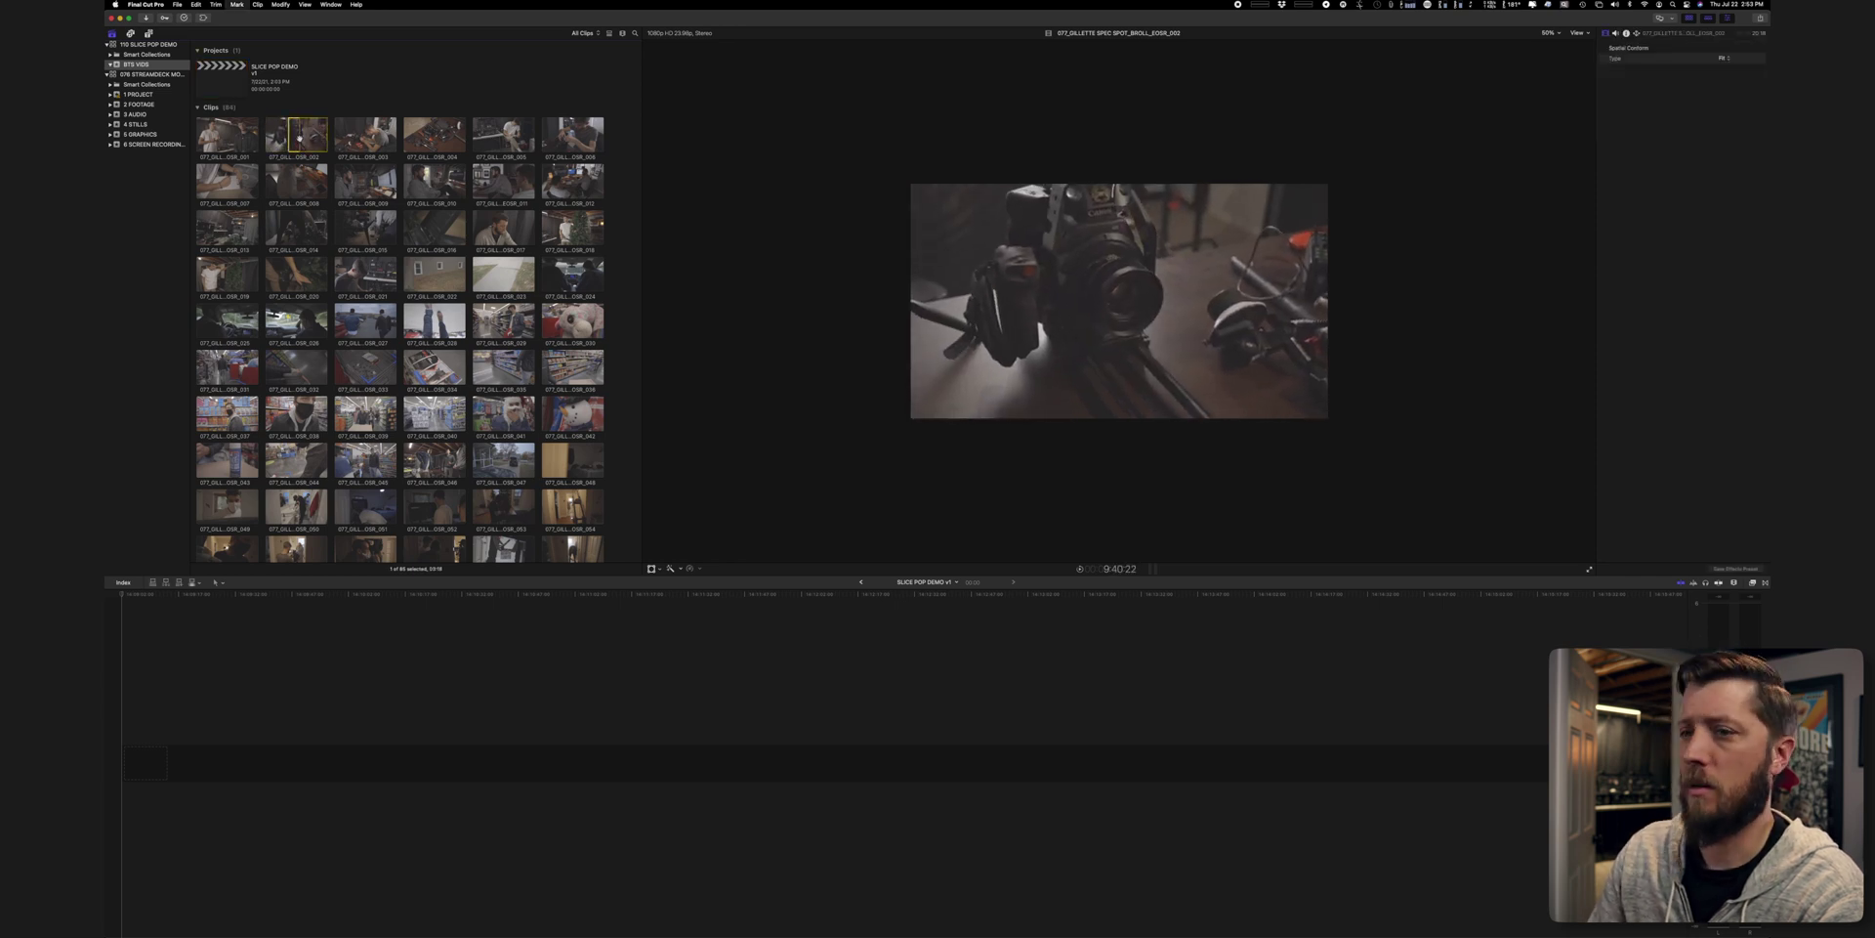
key(e)
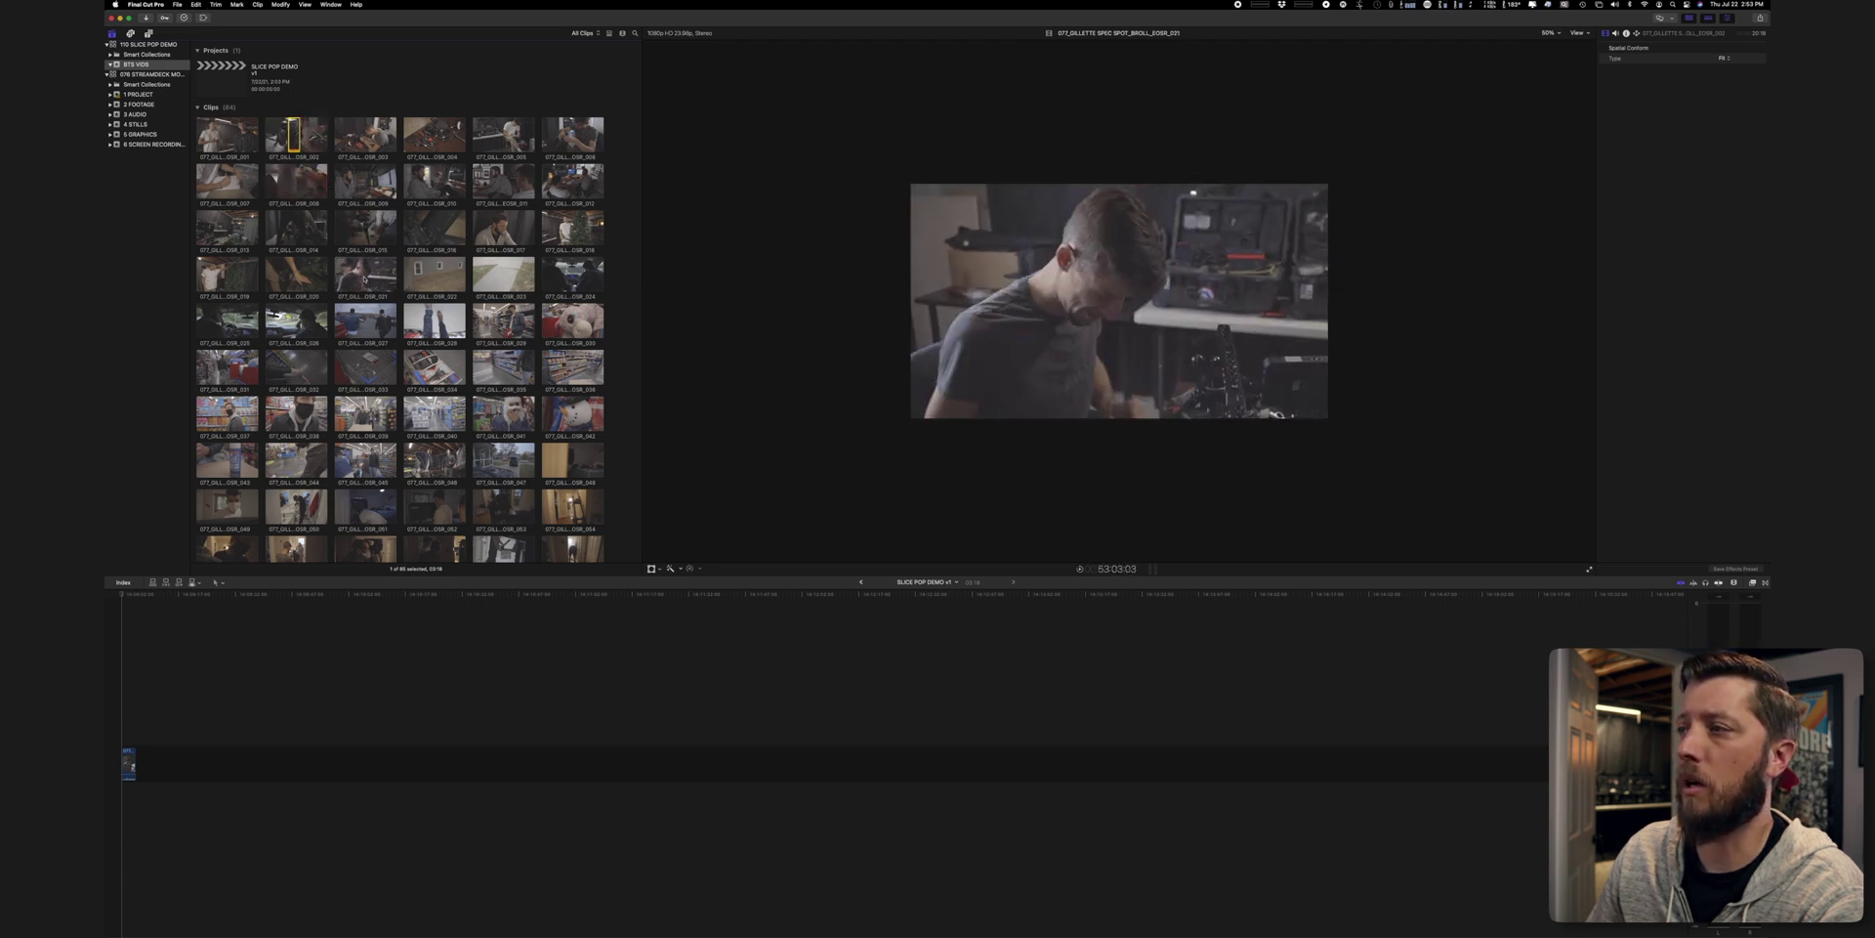
Append a section of browser clip EOSR_006 to the timeline and delete the unwanted clip before it.
click(389, 282)
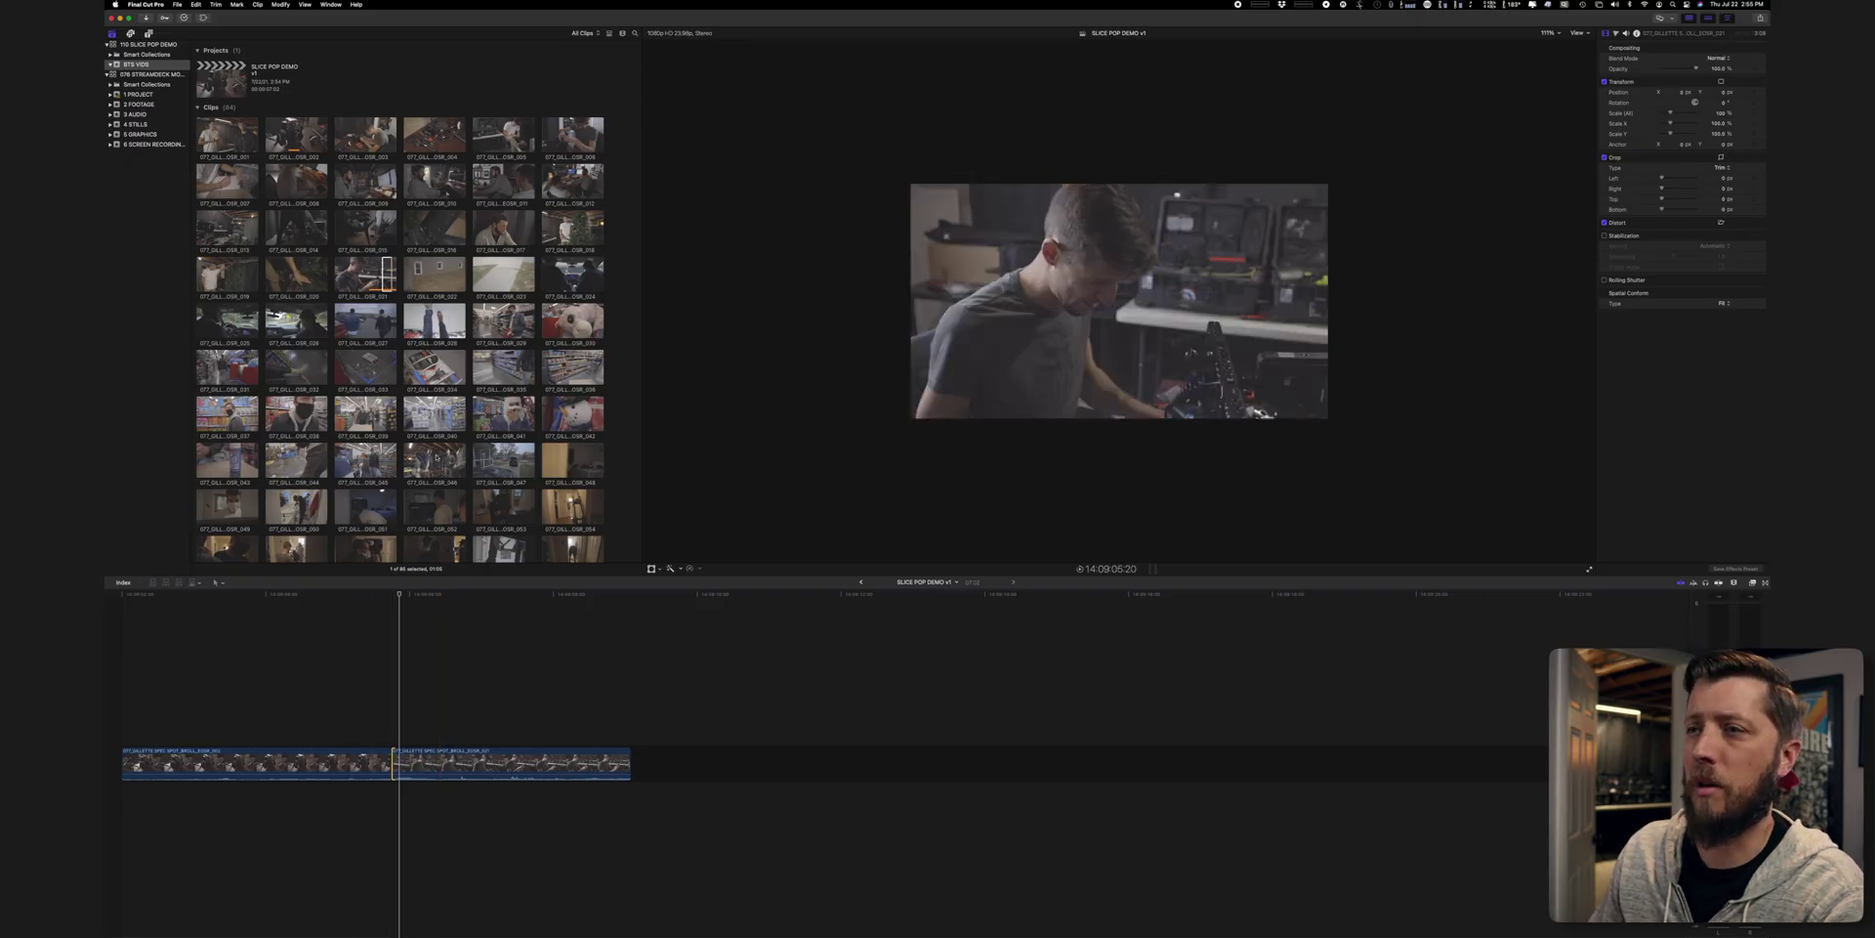
click(387, 275)
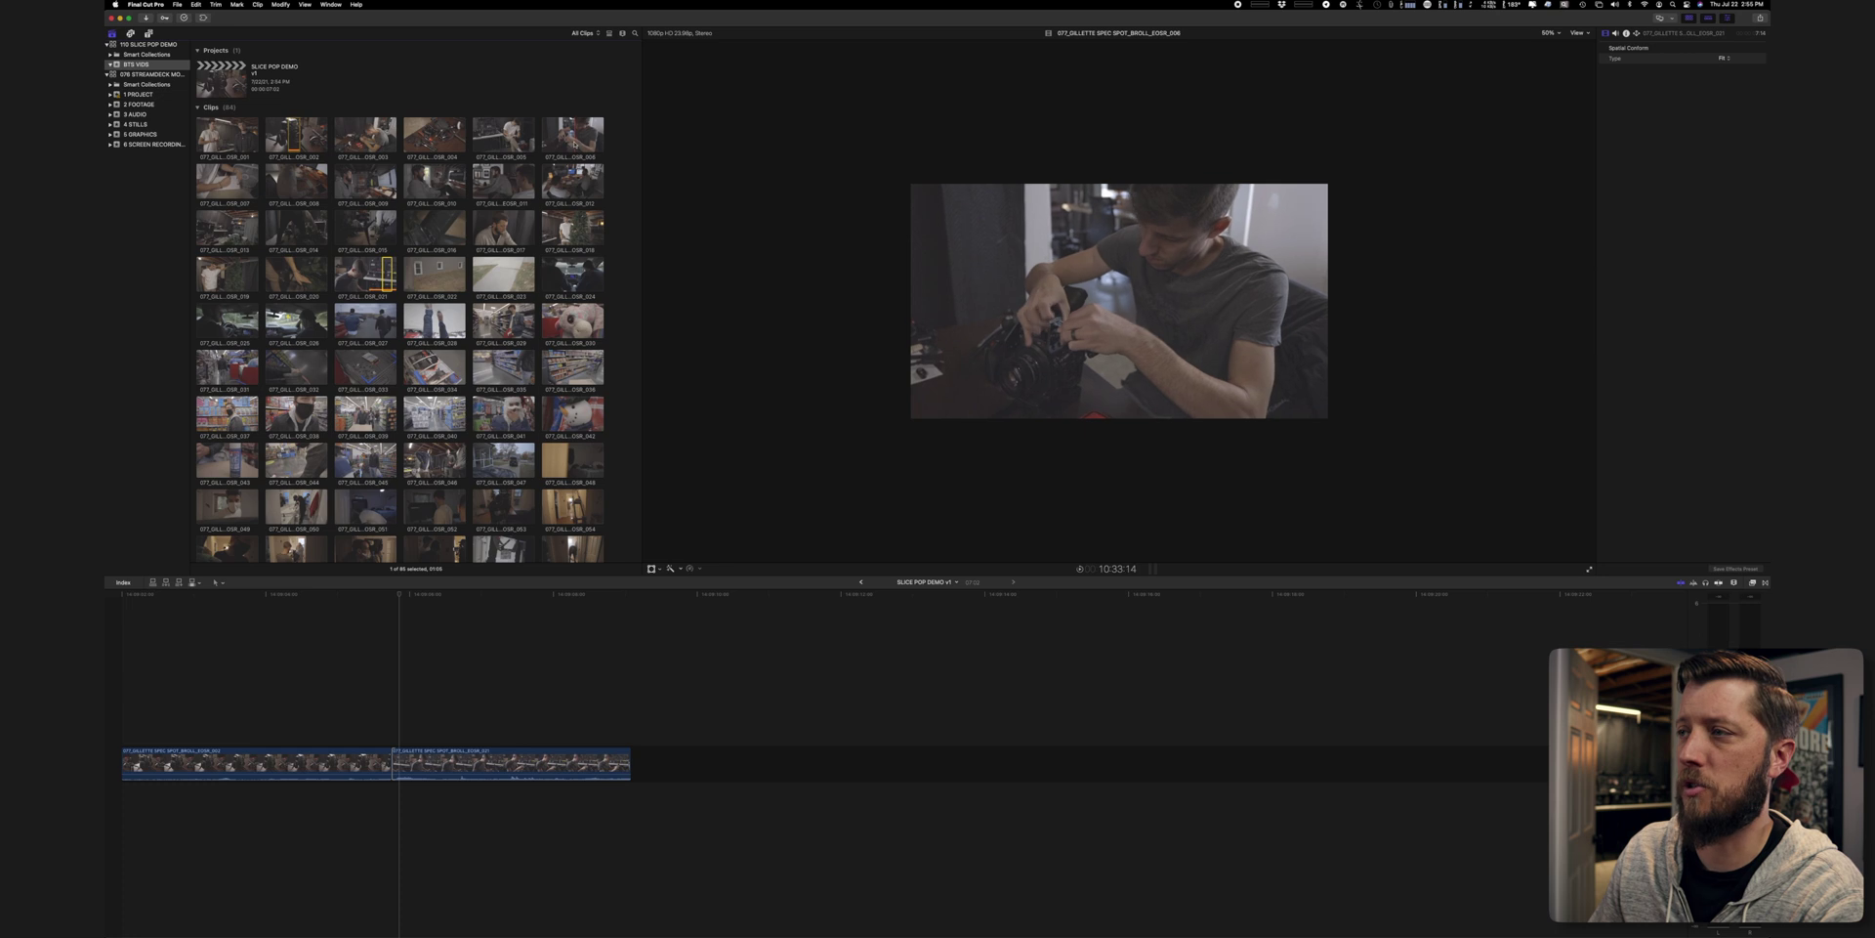
click(571, 143)
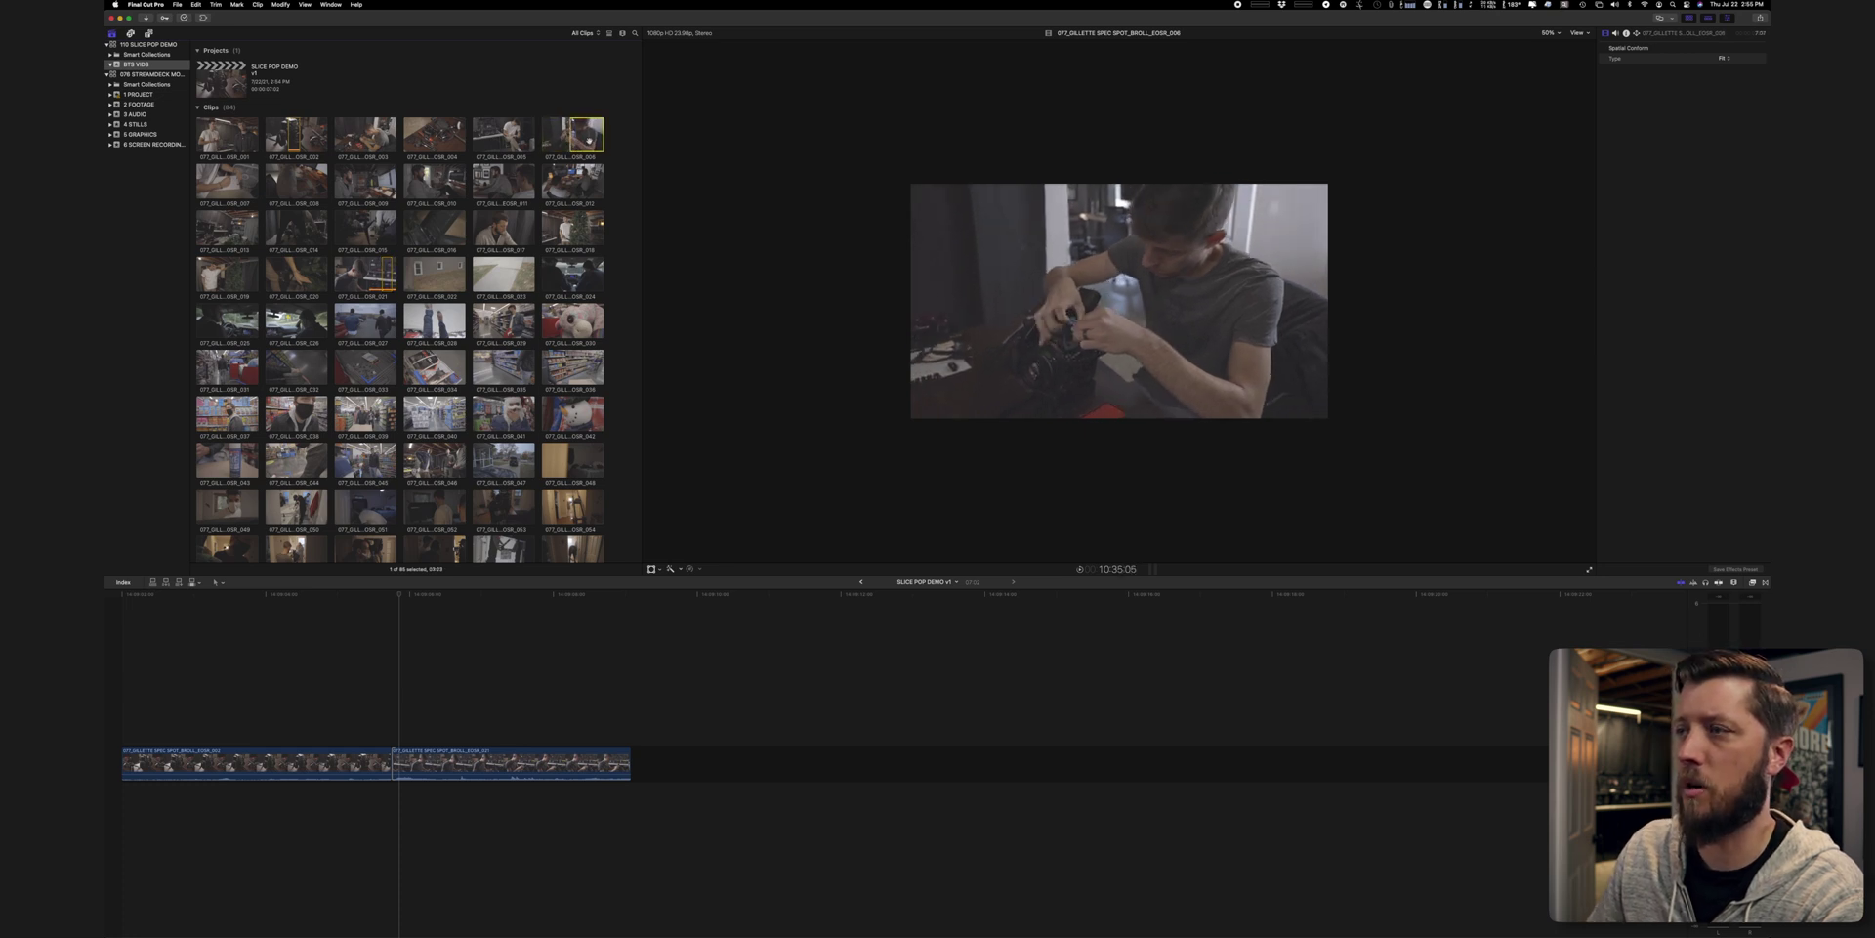
key(e)
click(518, 769)
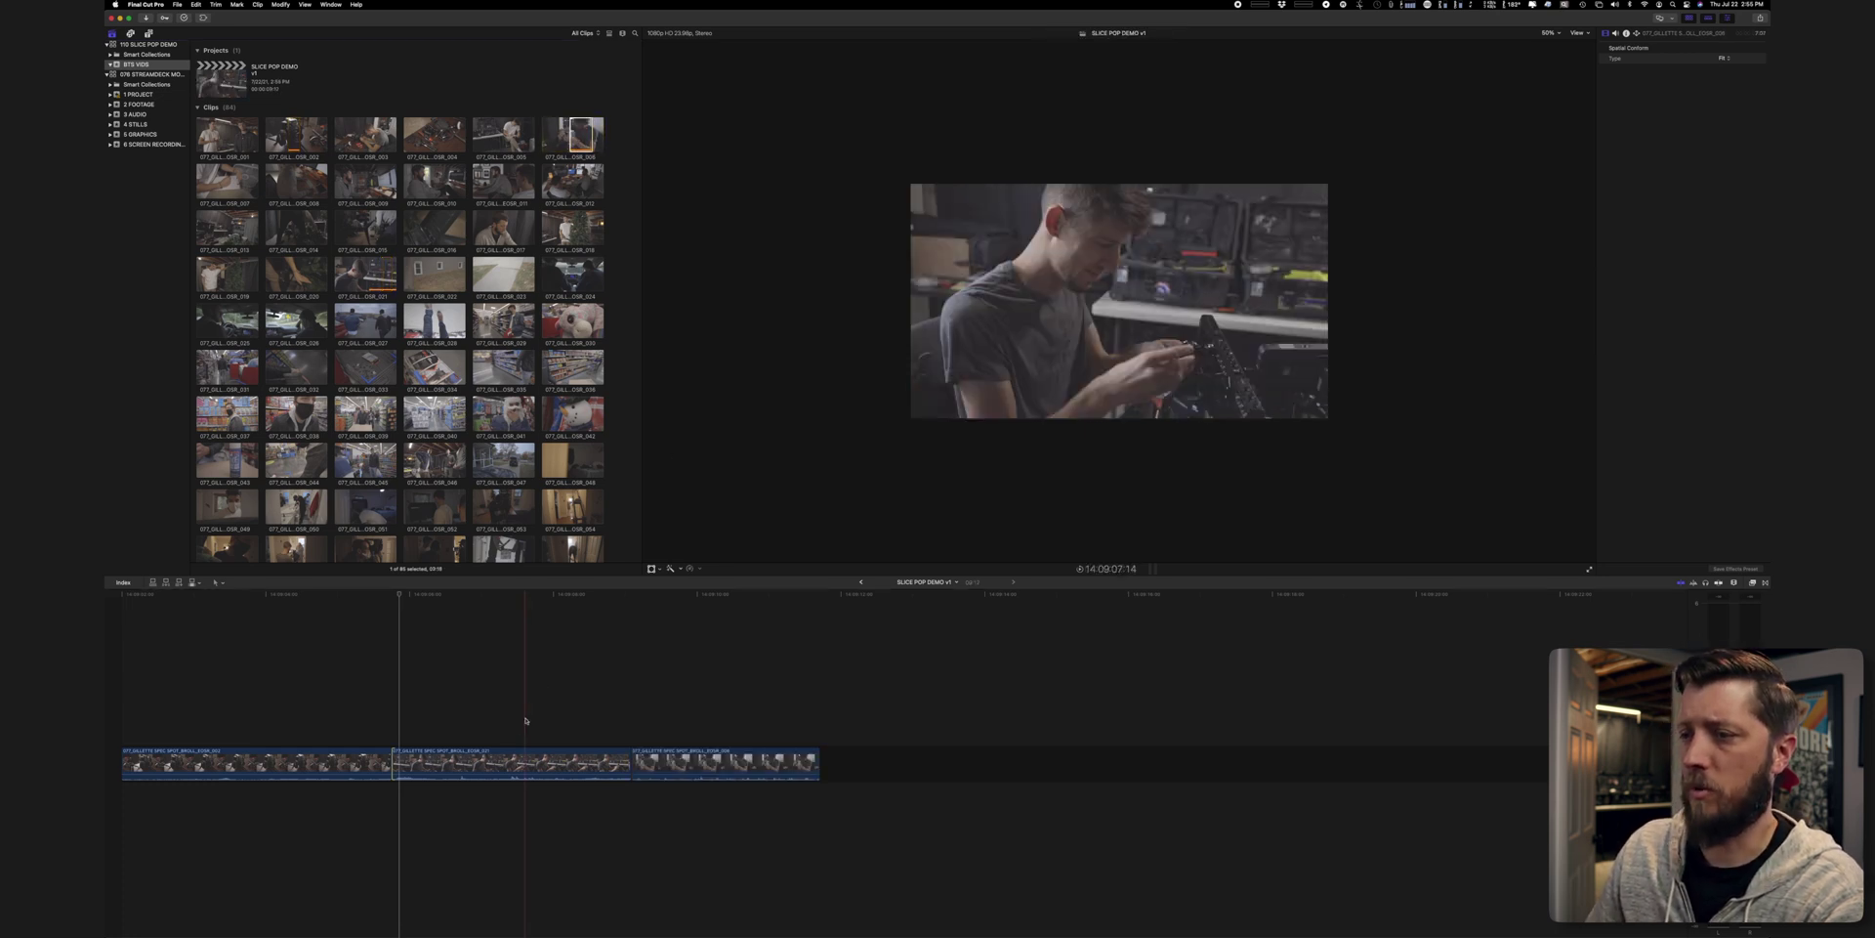
key(BackSpace)
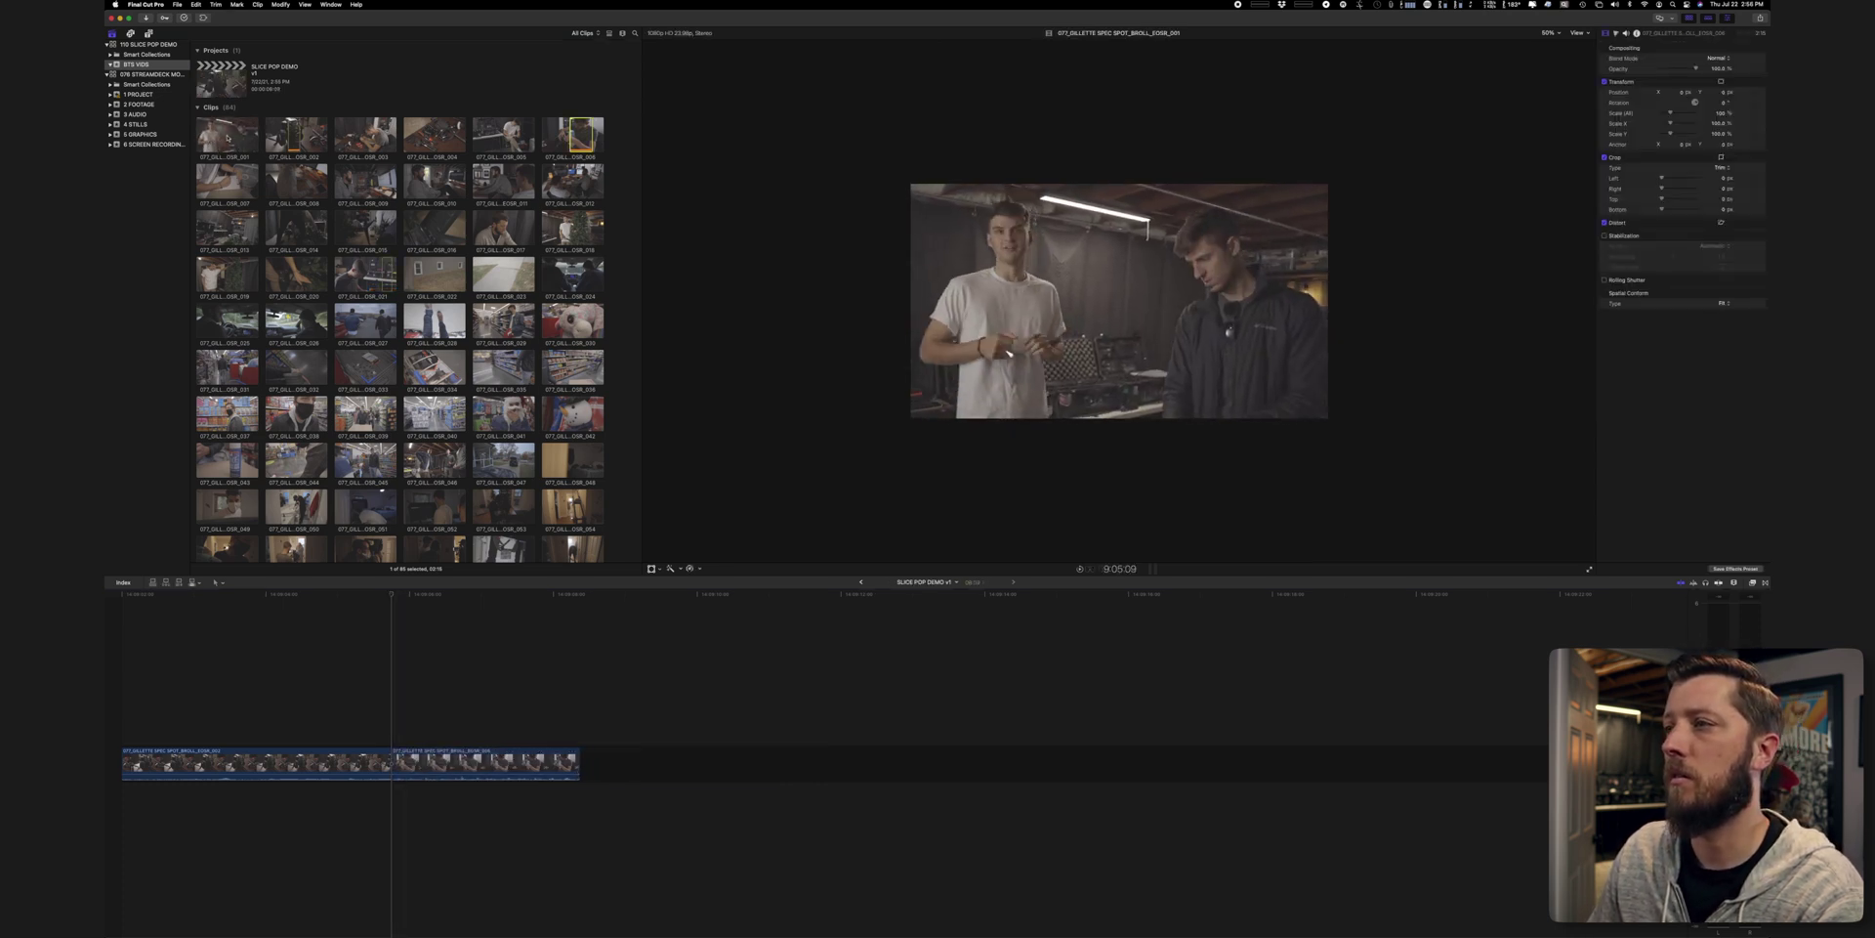
Add a section of clip EOSR_001 as the third timeline clip and trim it to a shorter length.
drag(229, 138, 258, 138)
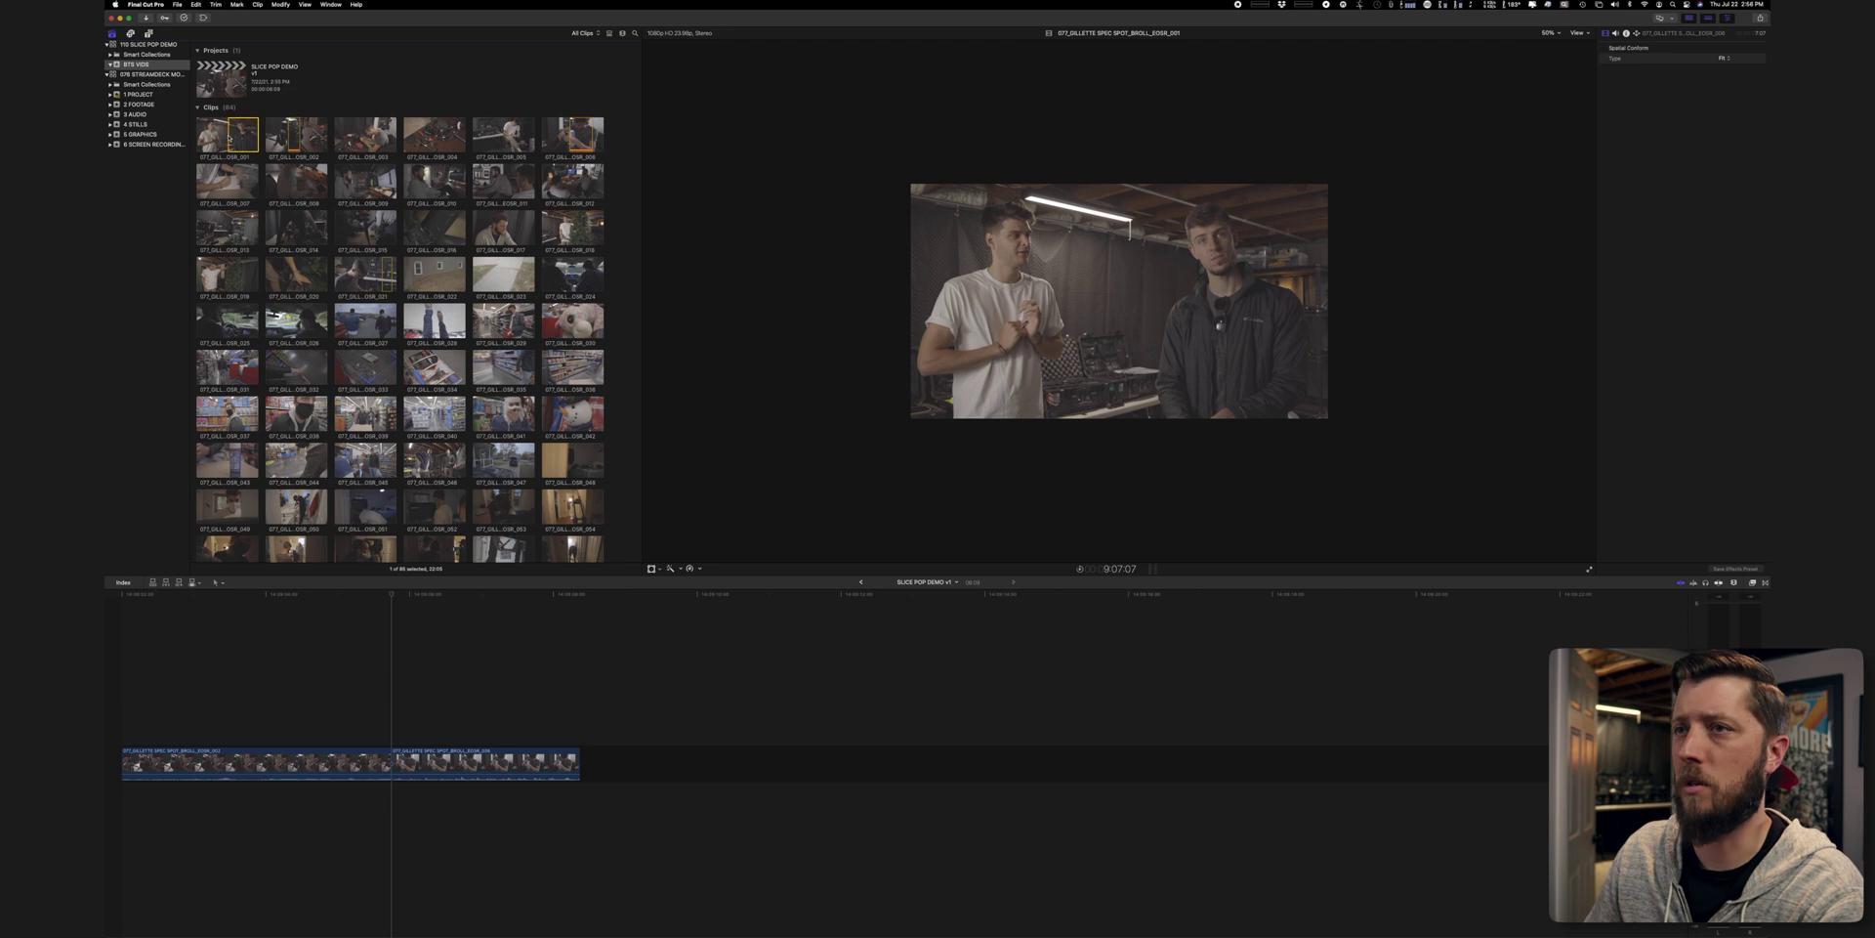
key(space)
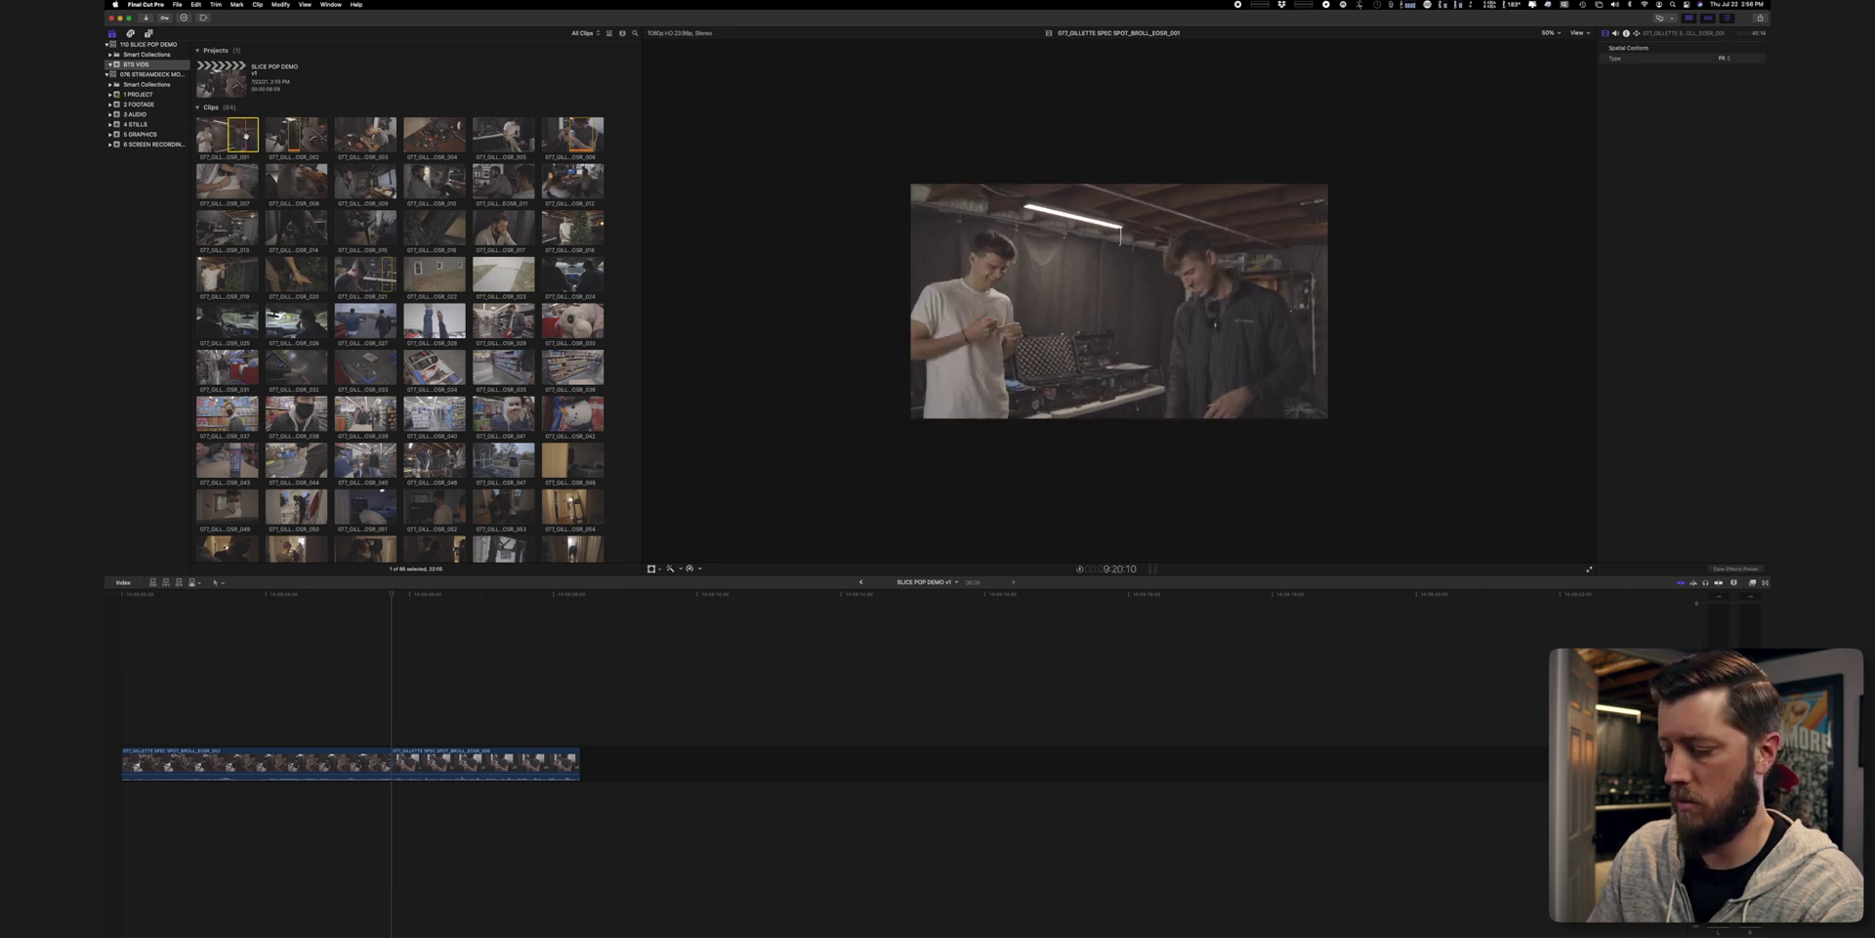
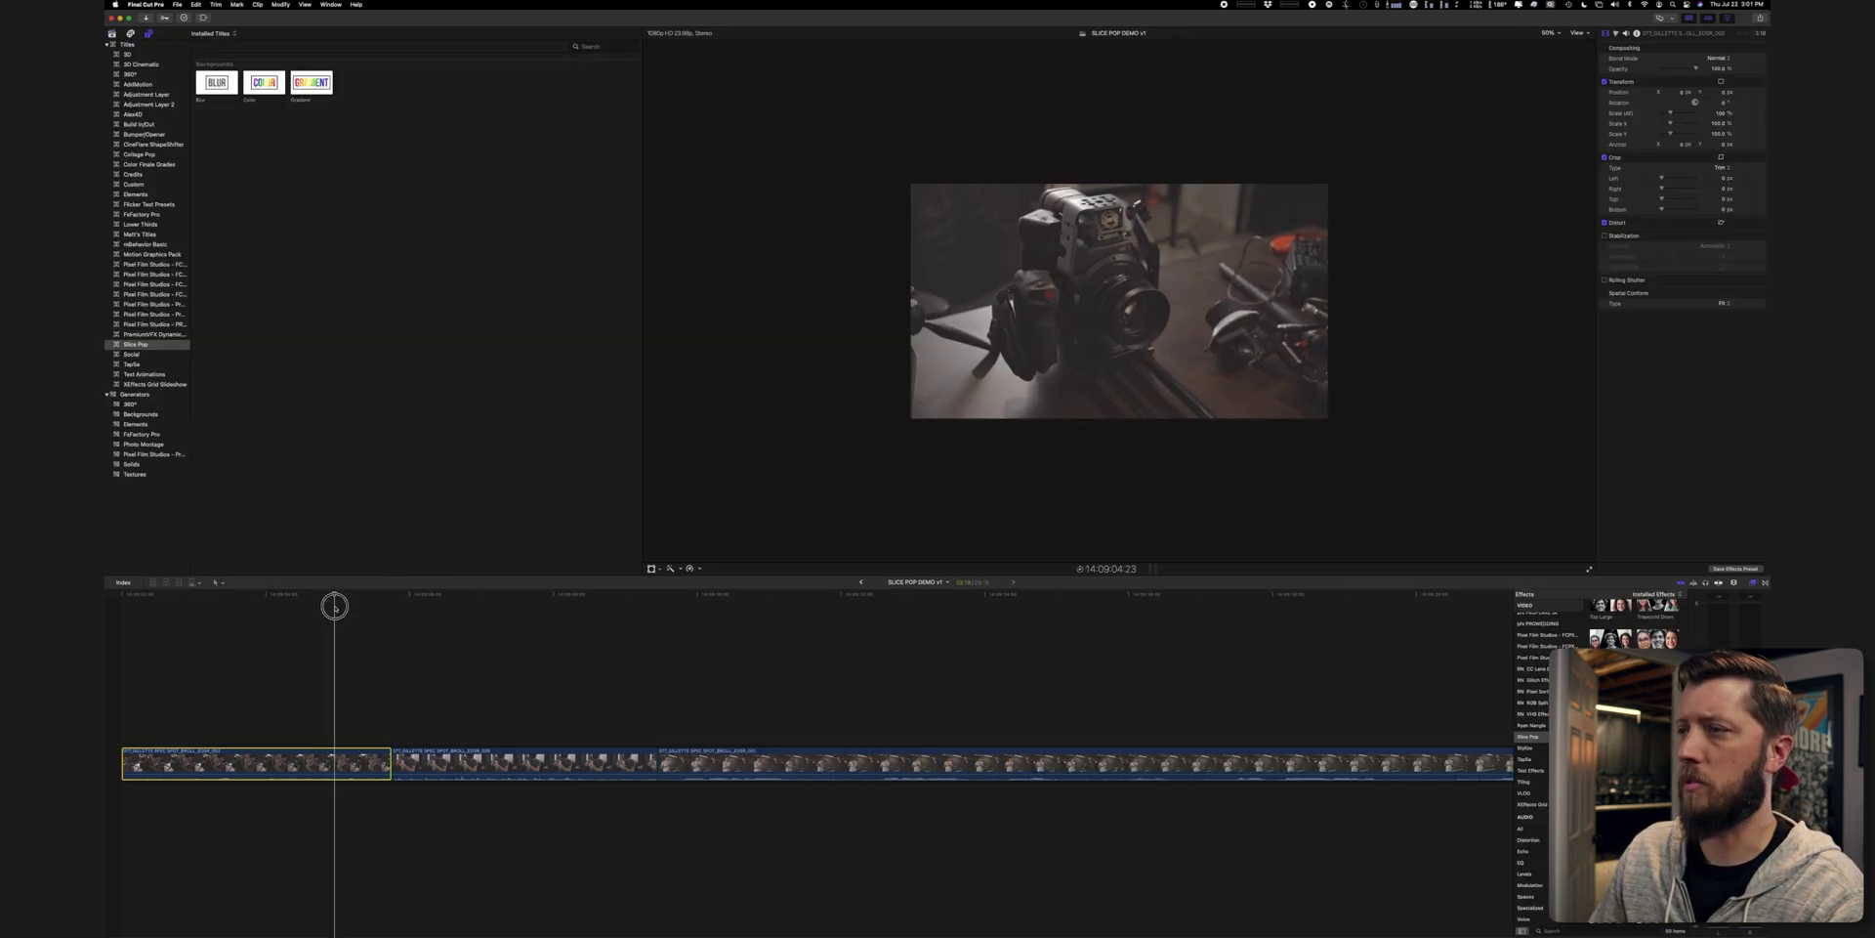
click(774, 616)
drag(775, 617, 1273, 630)
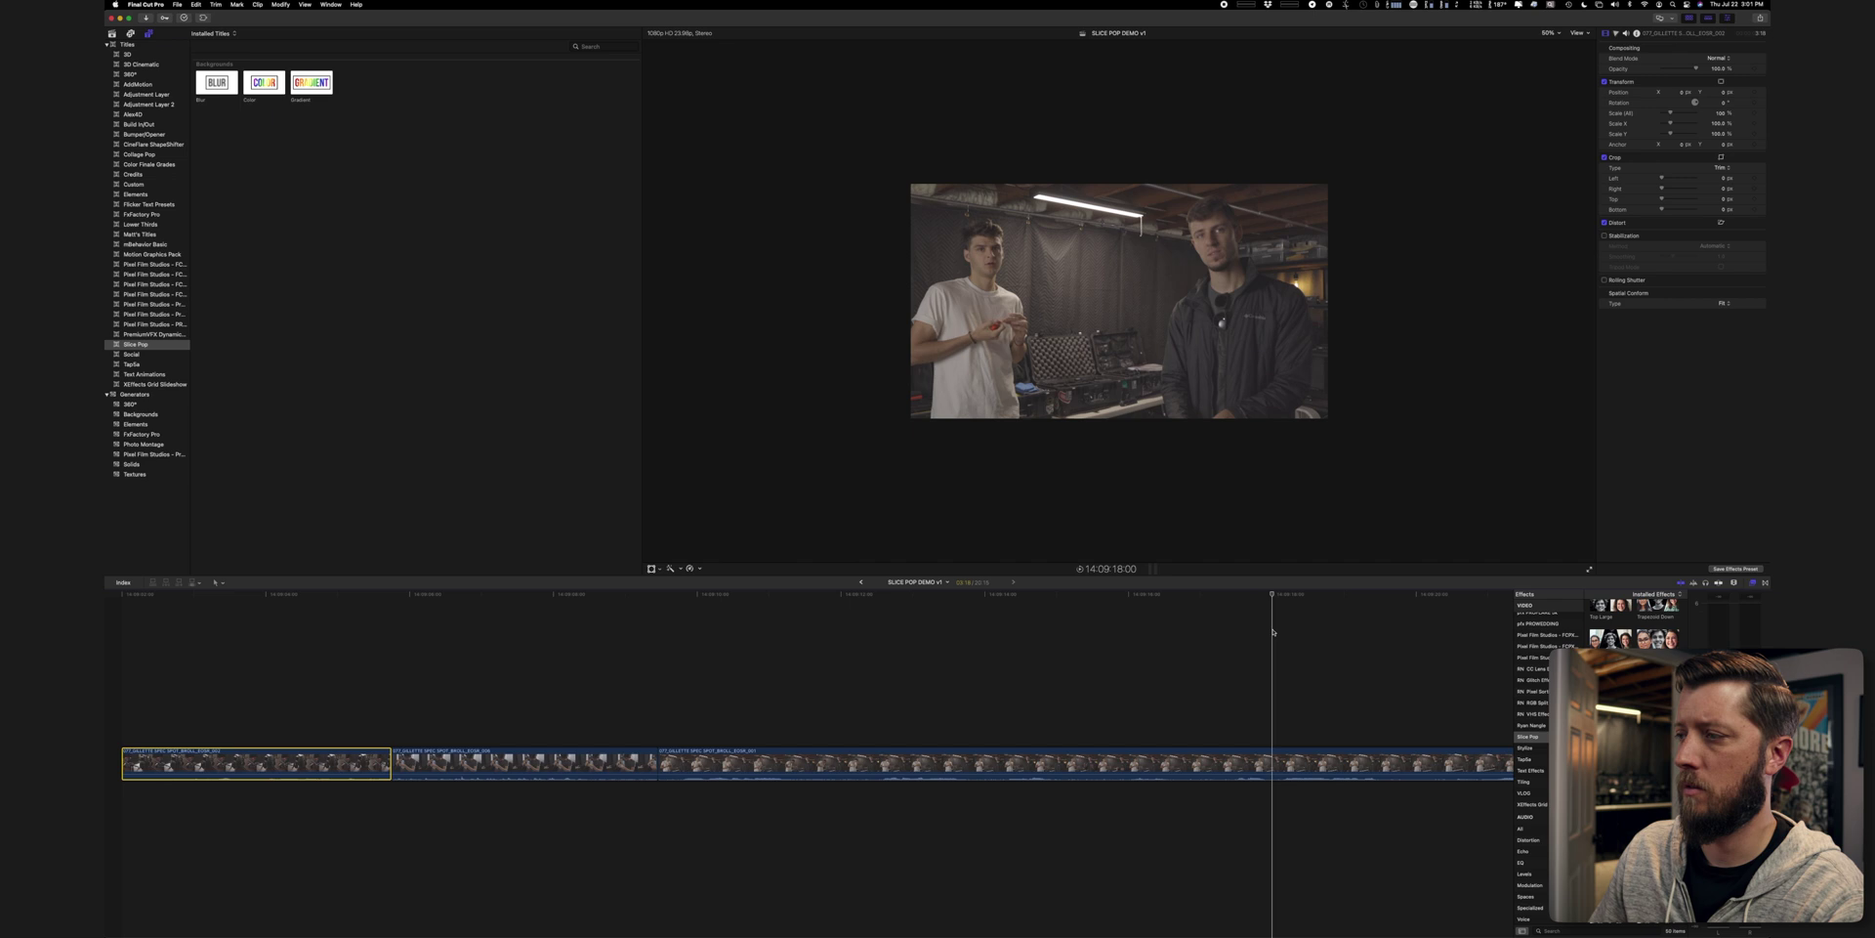
key(super+minus)
click(508, 642)
drag(508, 643, 912, 630)
key(super+z)
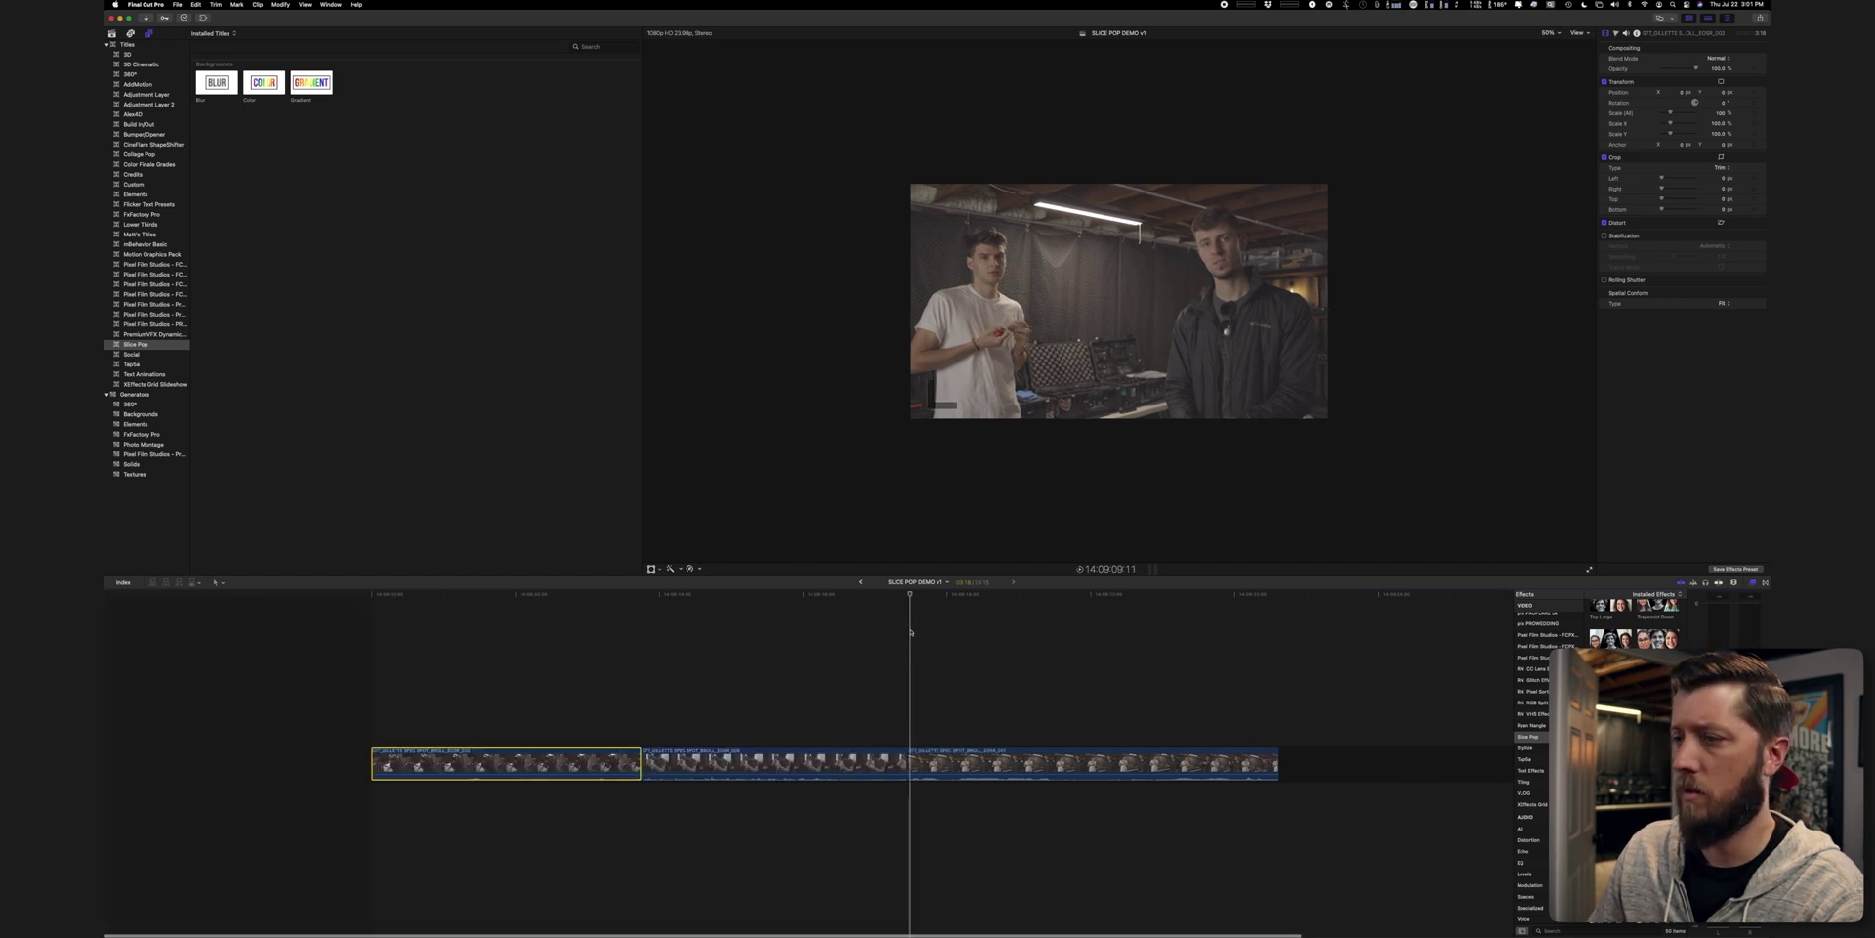
Stack the second and third clips beneath the first one so all three cover the same time span.
click(536, 684)
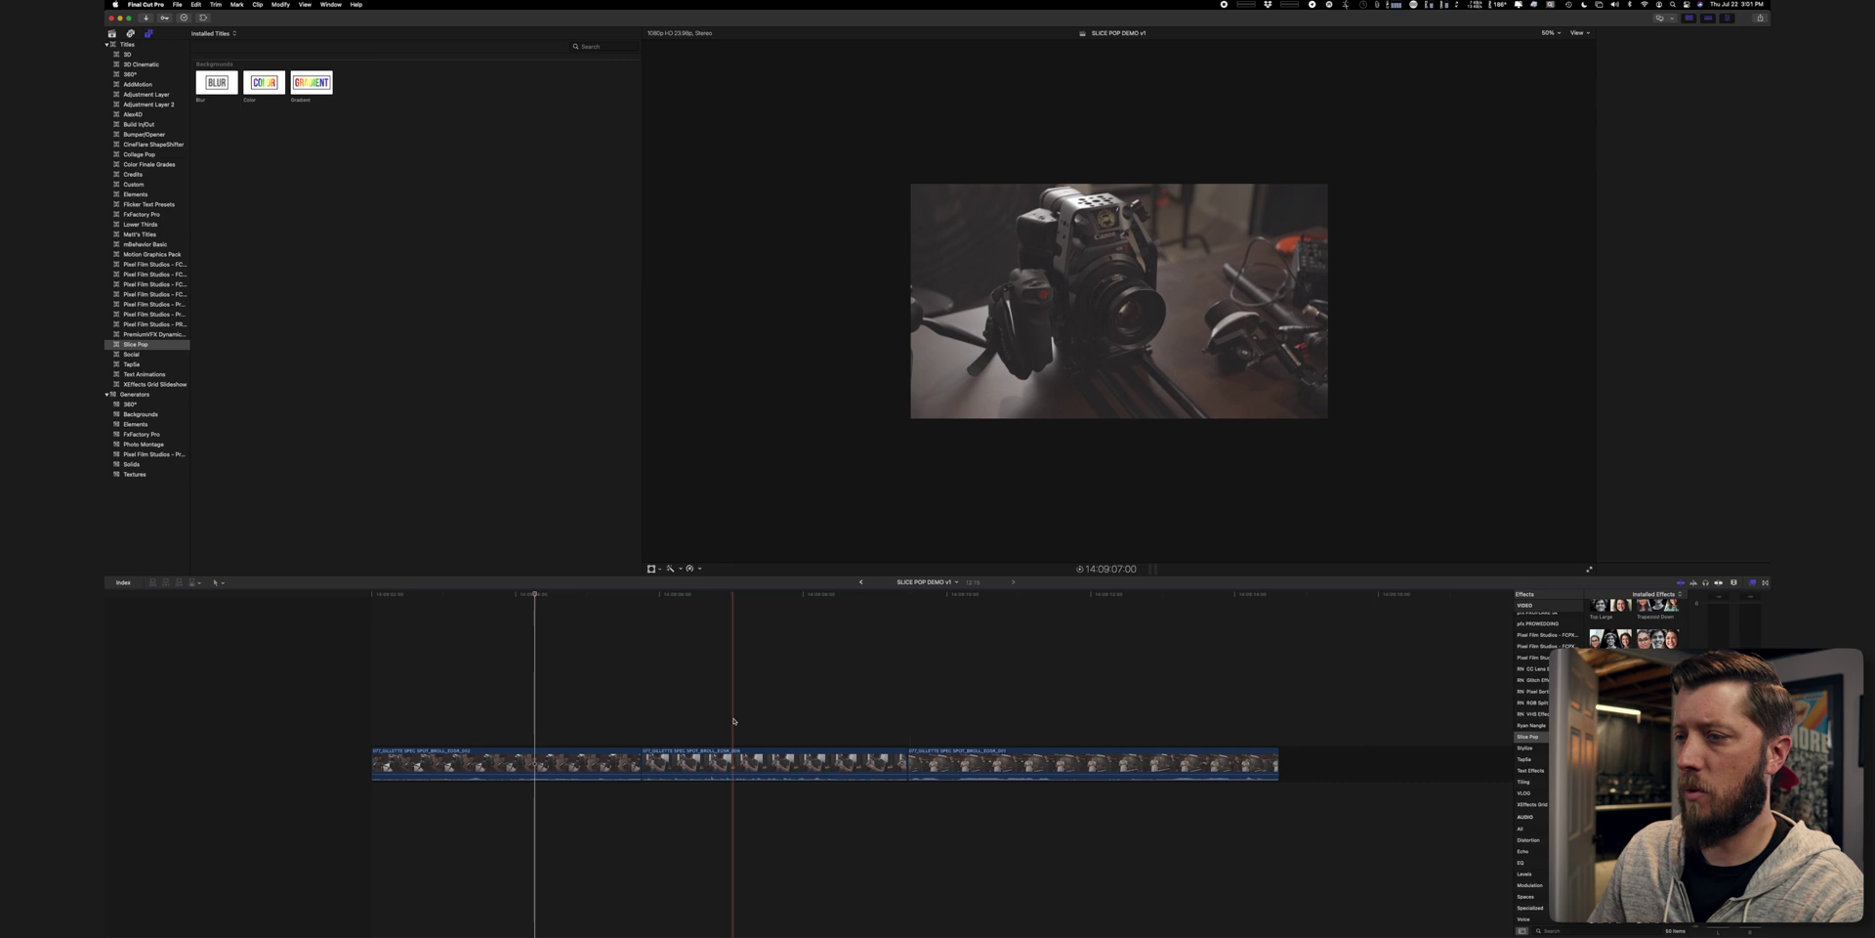
drag(711, 764, 420, 840)
click(511, 760)
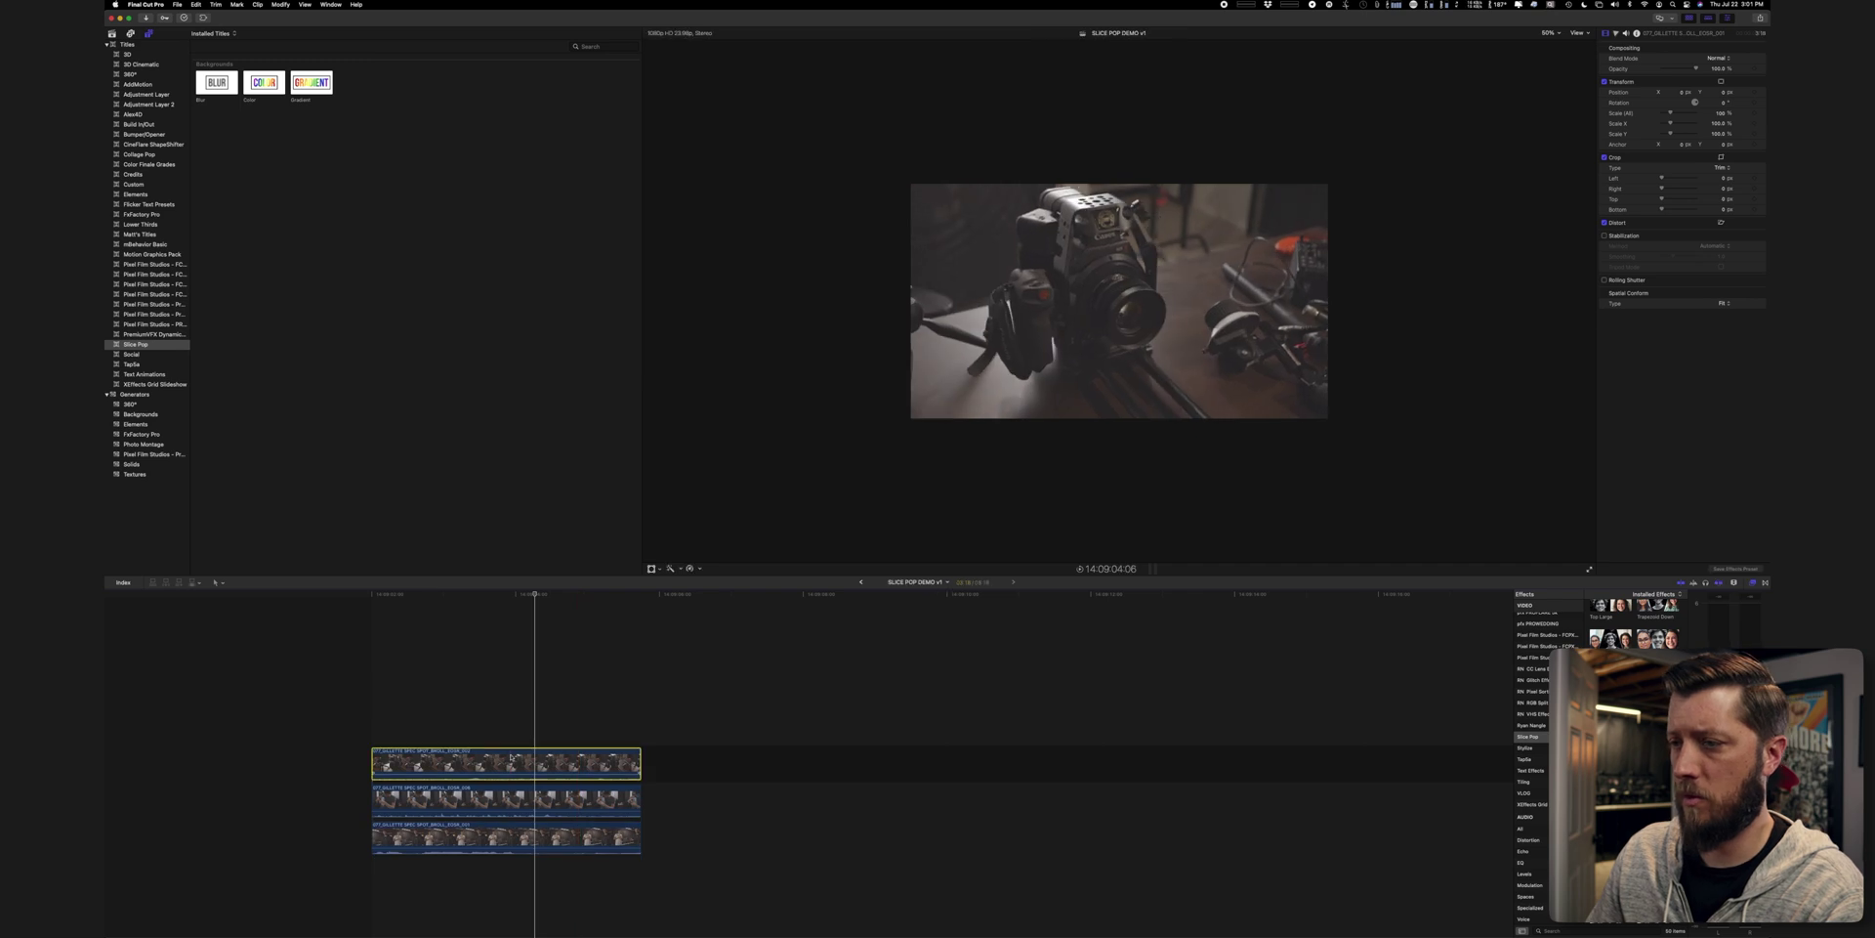
Mute all three stacked clips by lowering their volume to the minimum.
key(super+a)
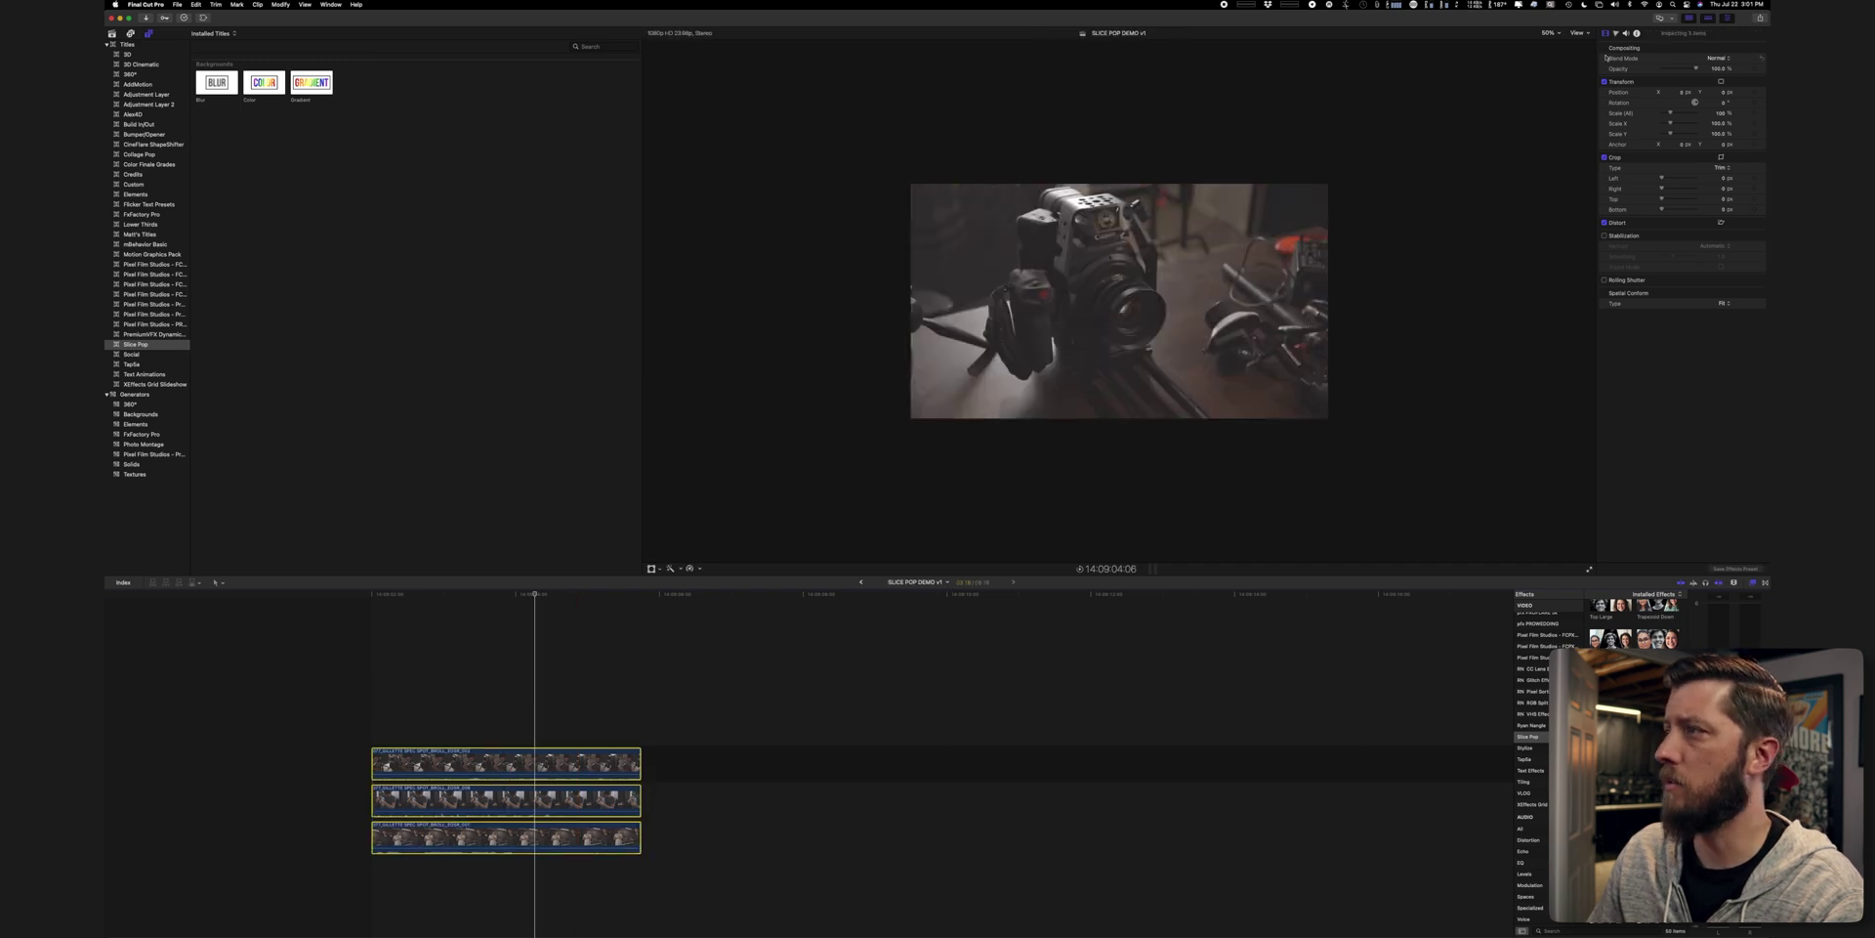
click(1626, 33)
drag(1680, 47, 1619, 53)
click(517, 669)
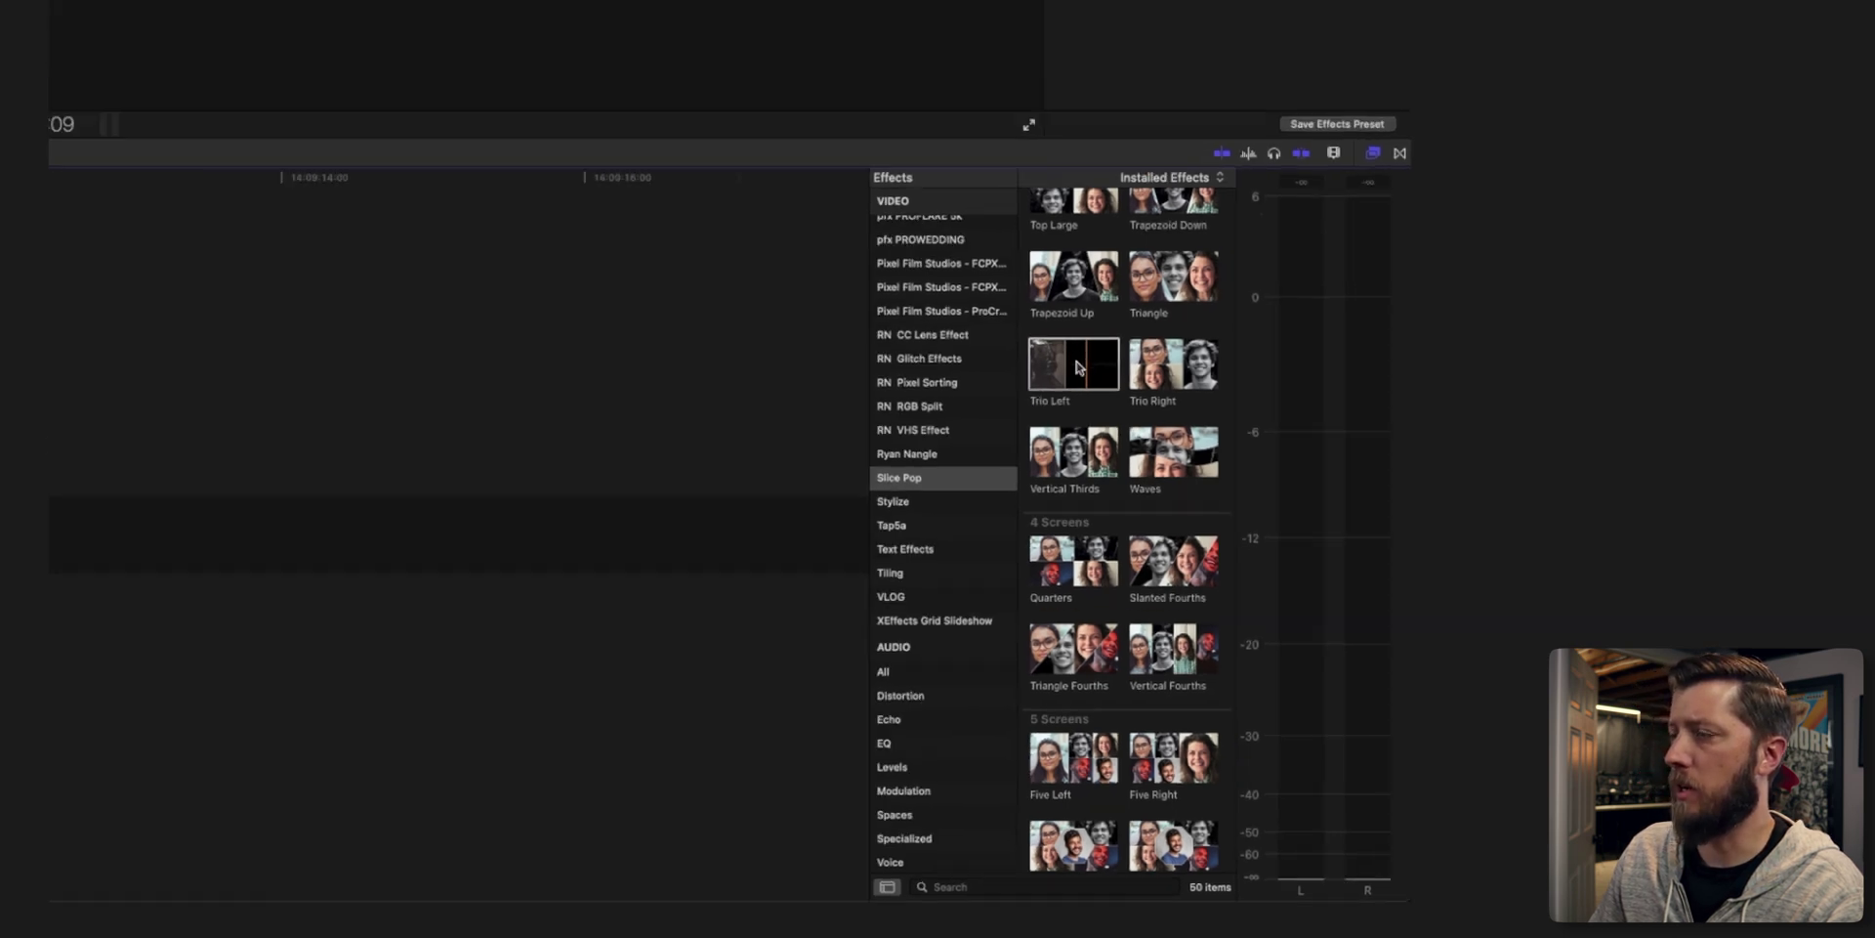
click(465, 689)
Enlarge the viewer to 75% and apply the Slice Pop effect Trio Left to all three stacked clips.
click(1550, 33)
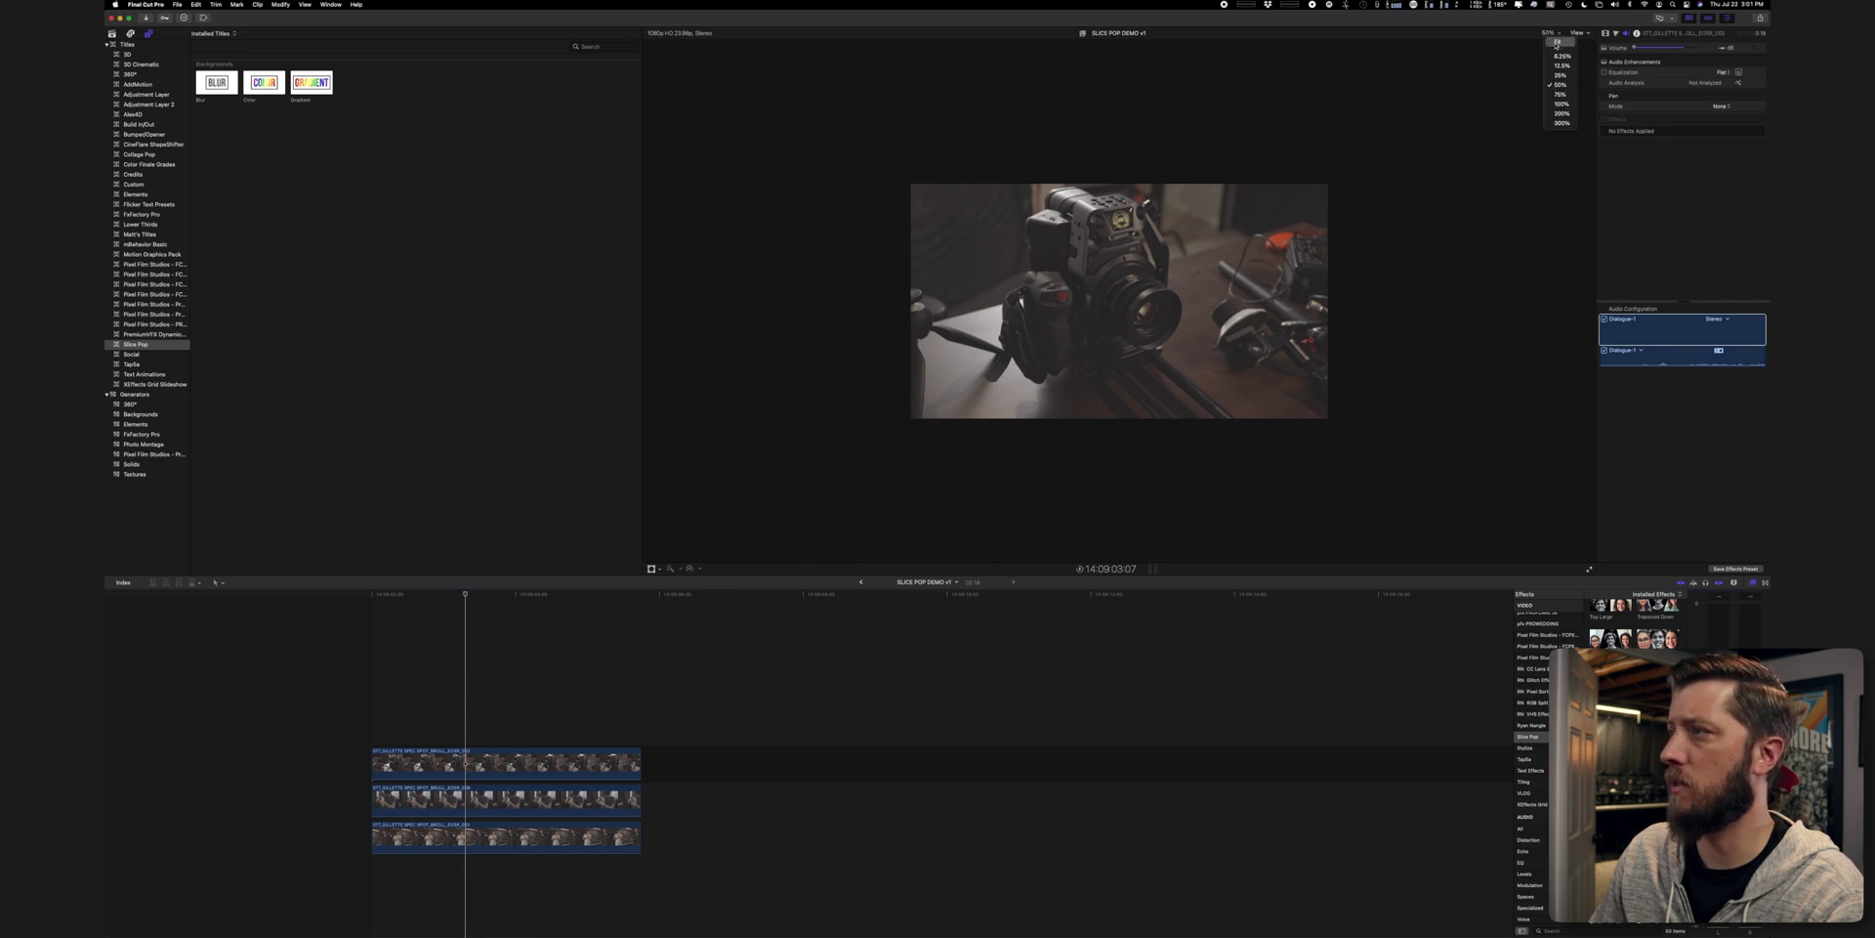
click(1561, 93)
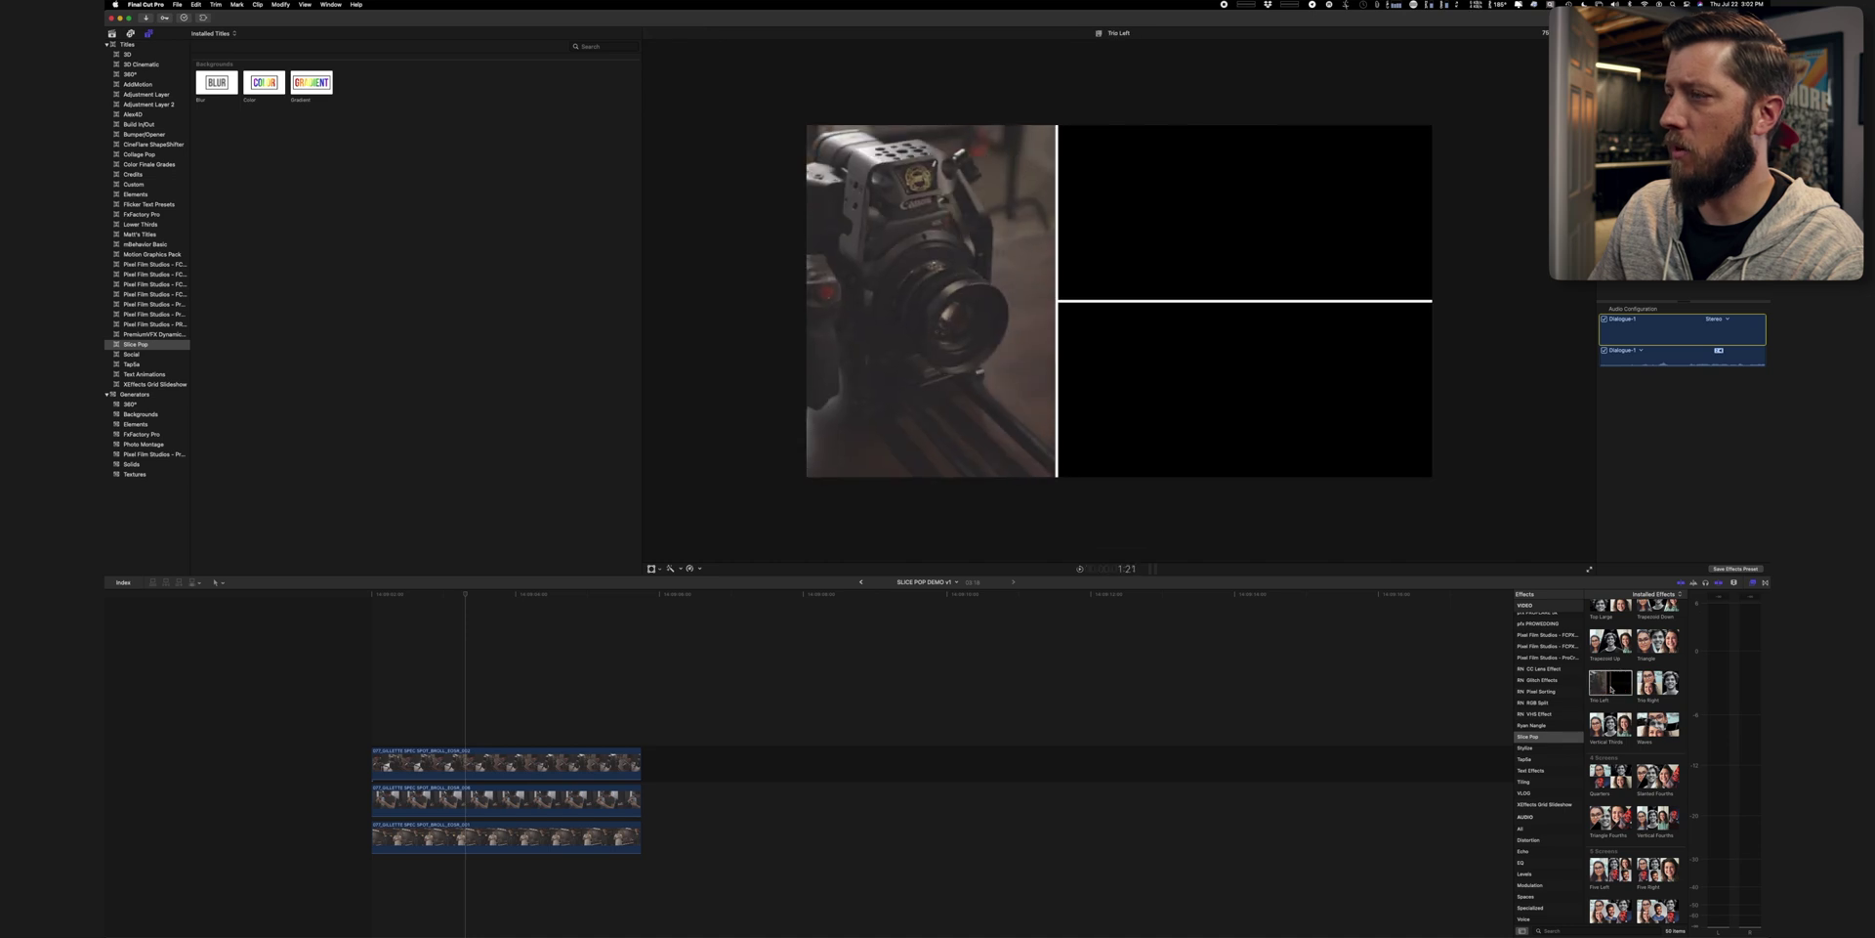
click(459, 764)
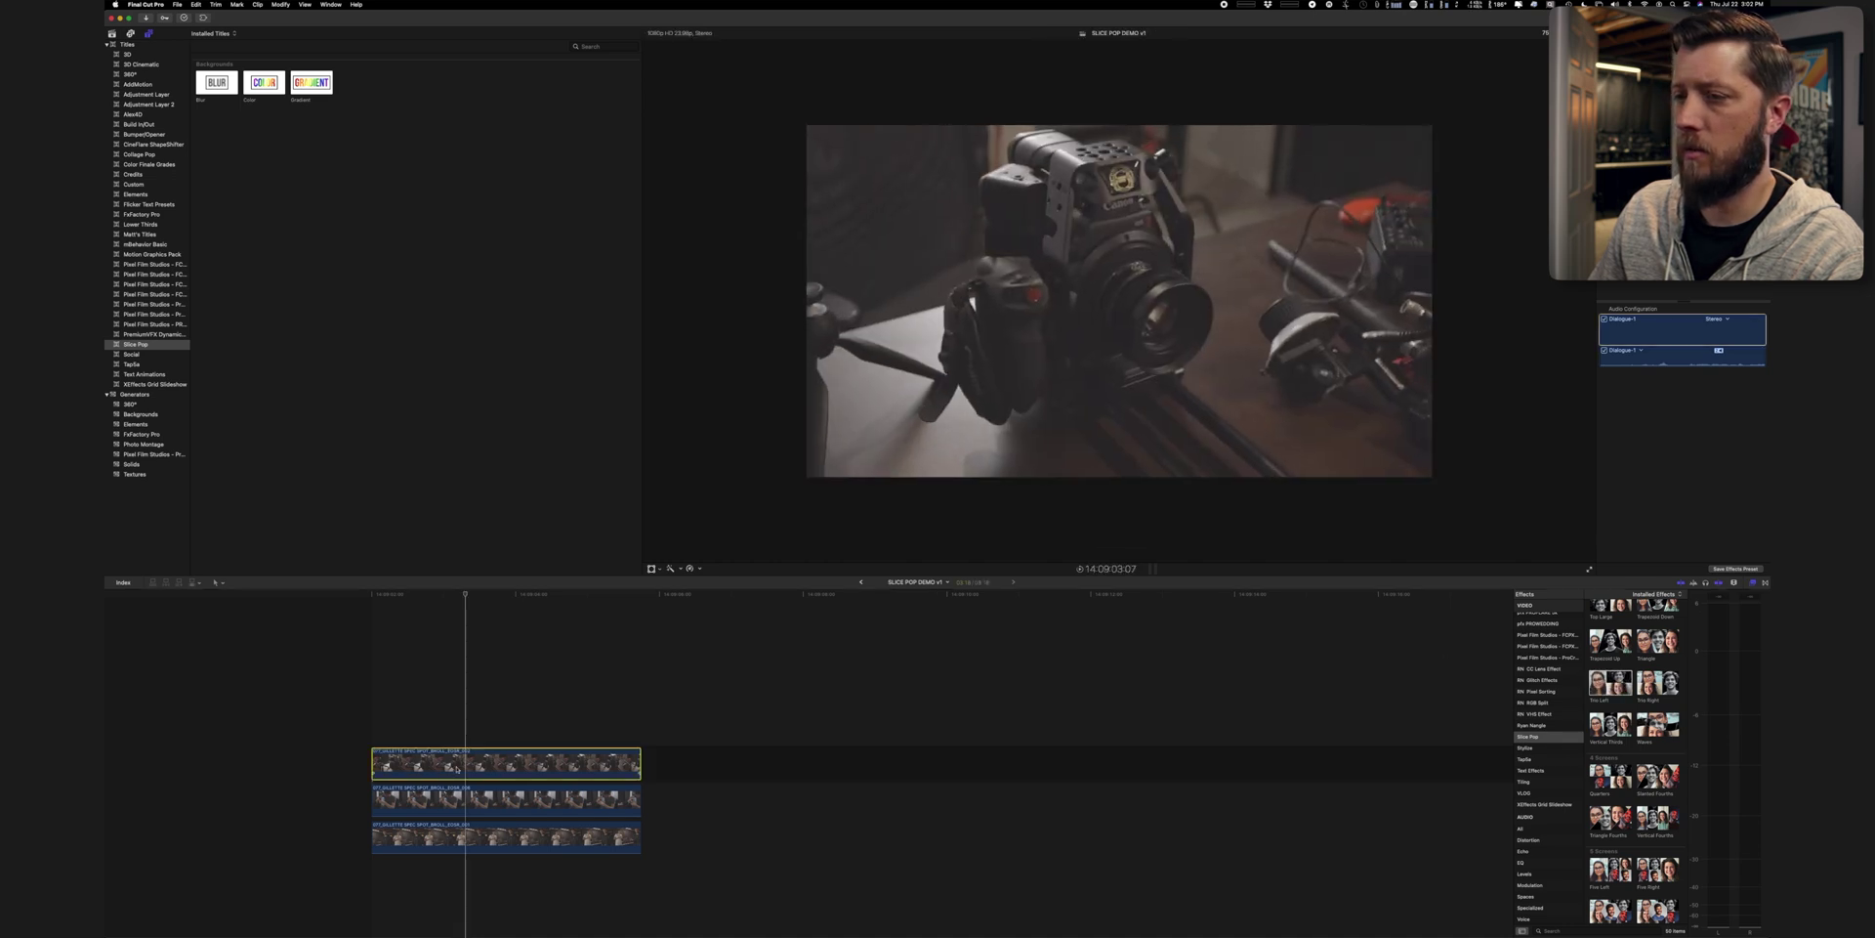
key(super+a)
double_click(1609, 682)
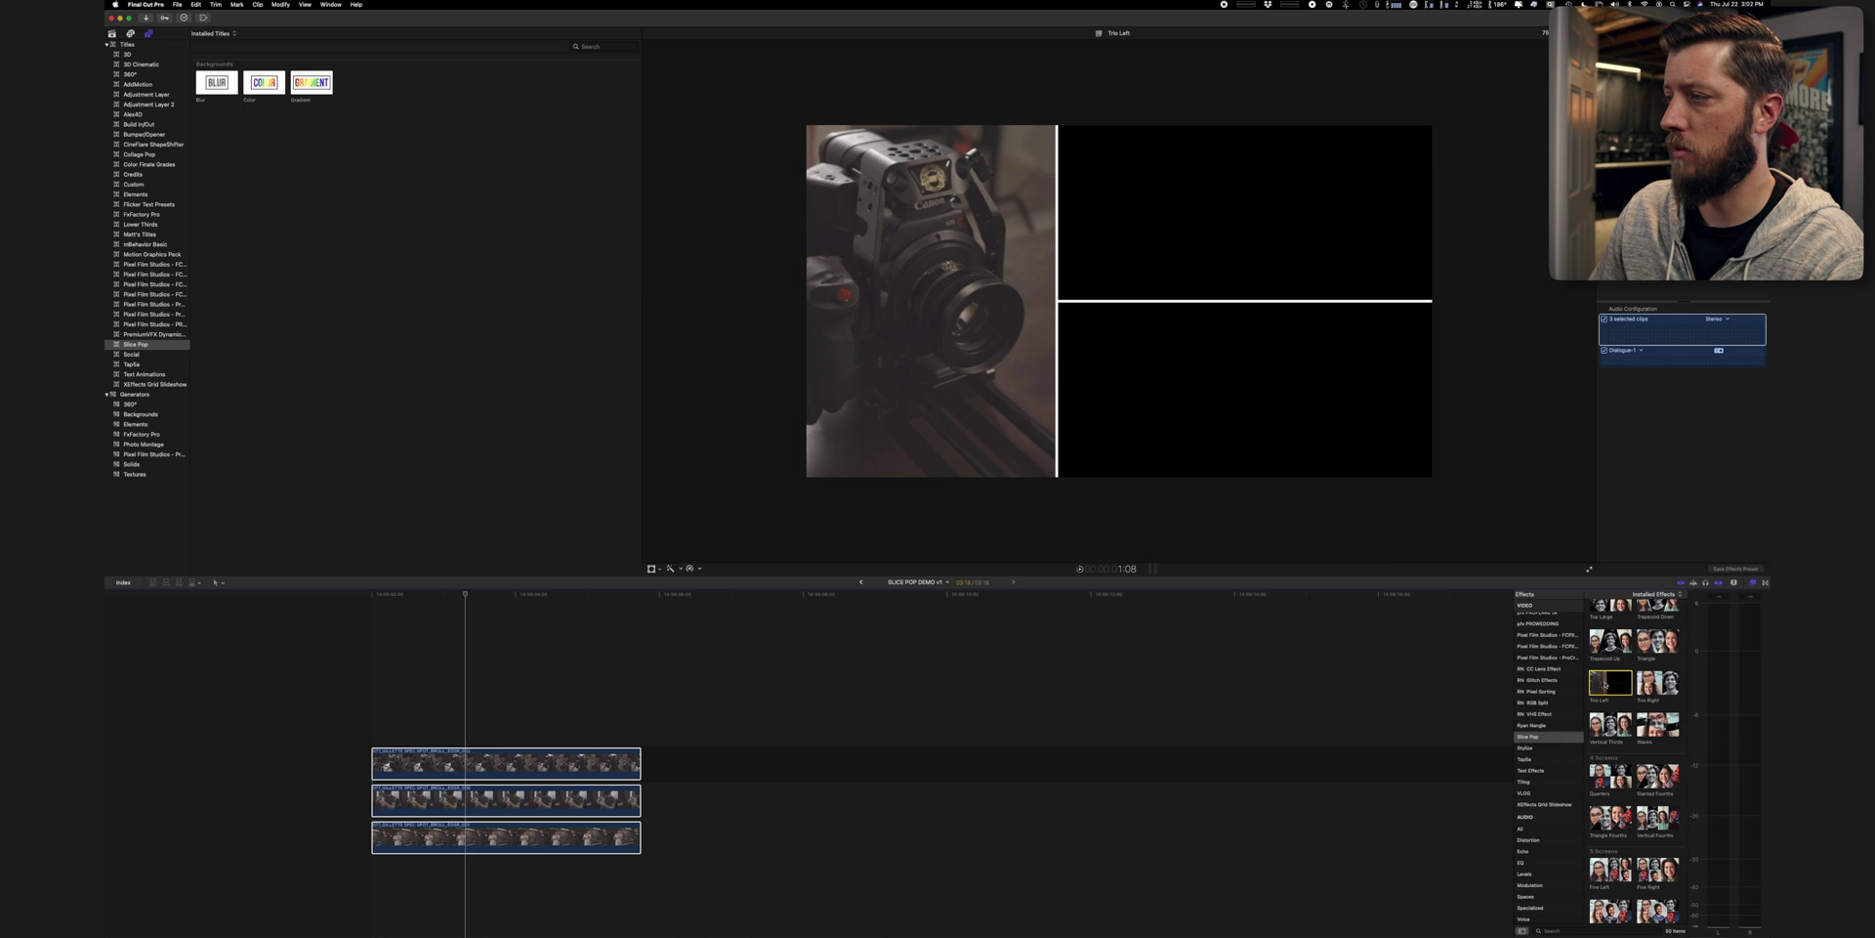
Show the video settings of the top clip's Trio Left effect and check the other two clips as well.
click(496, 696)
click(494, 771)
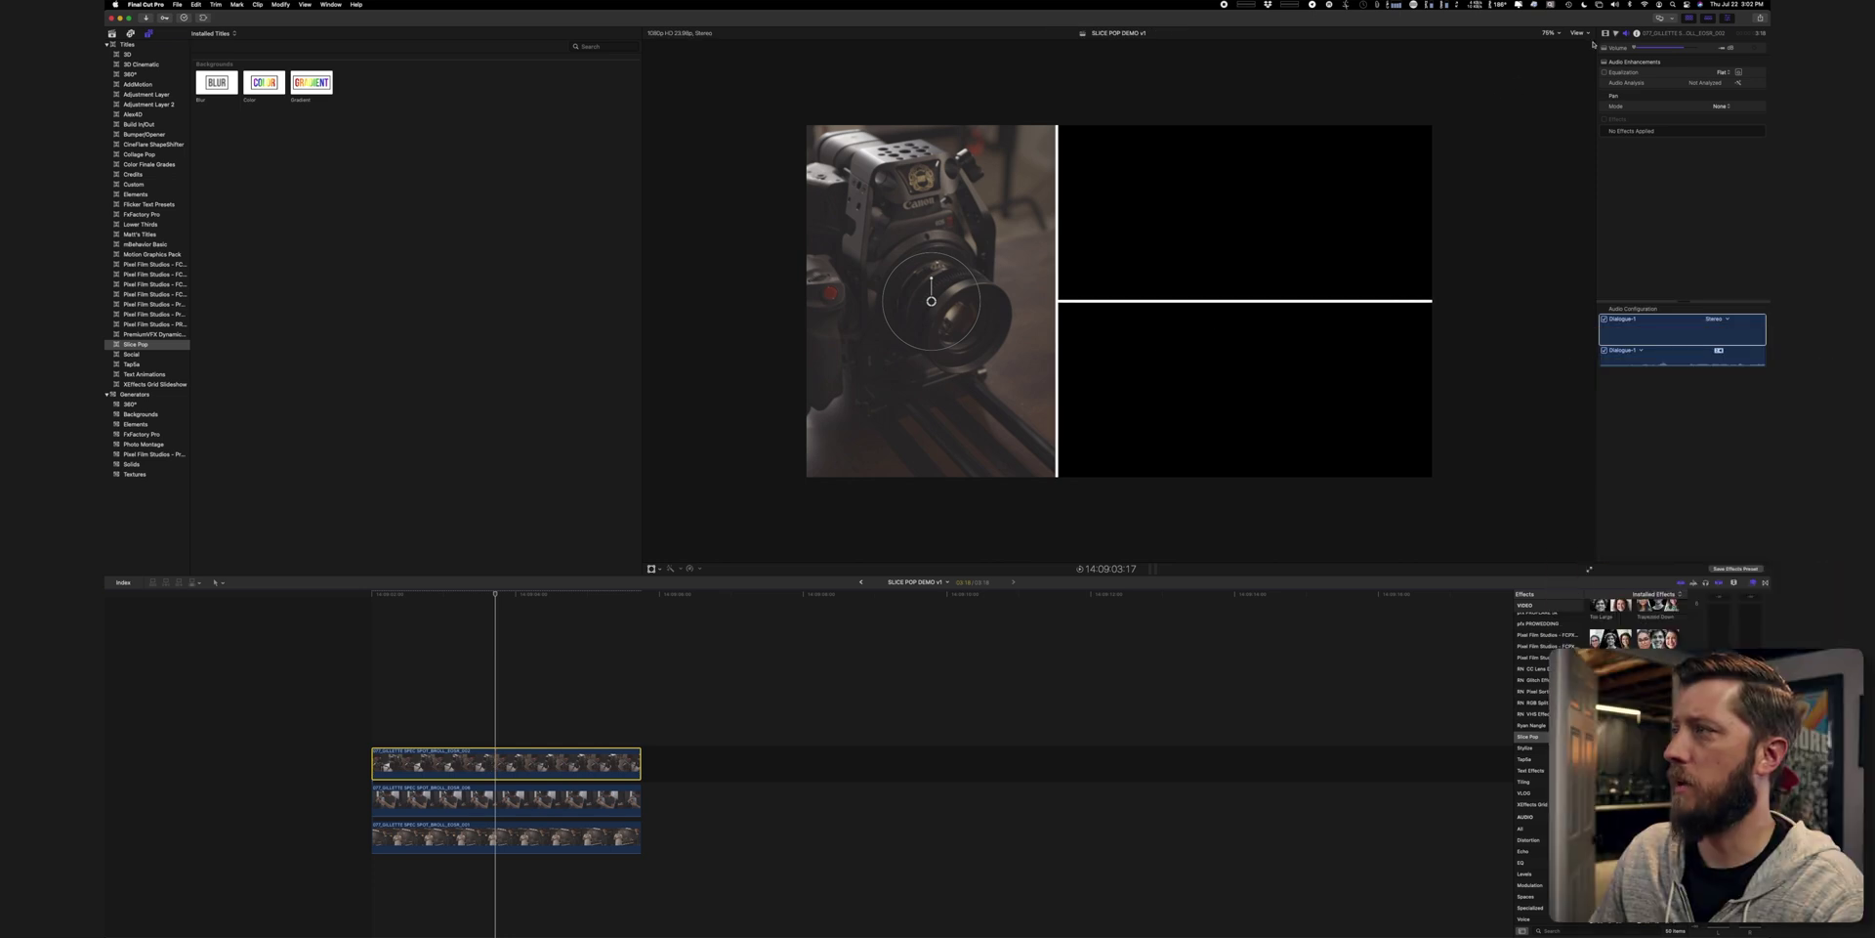
click(1605, 34)
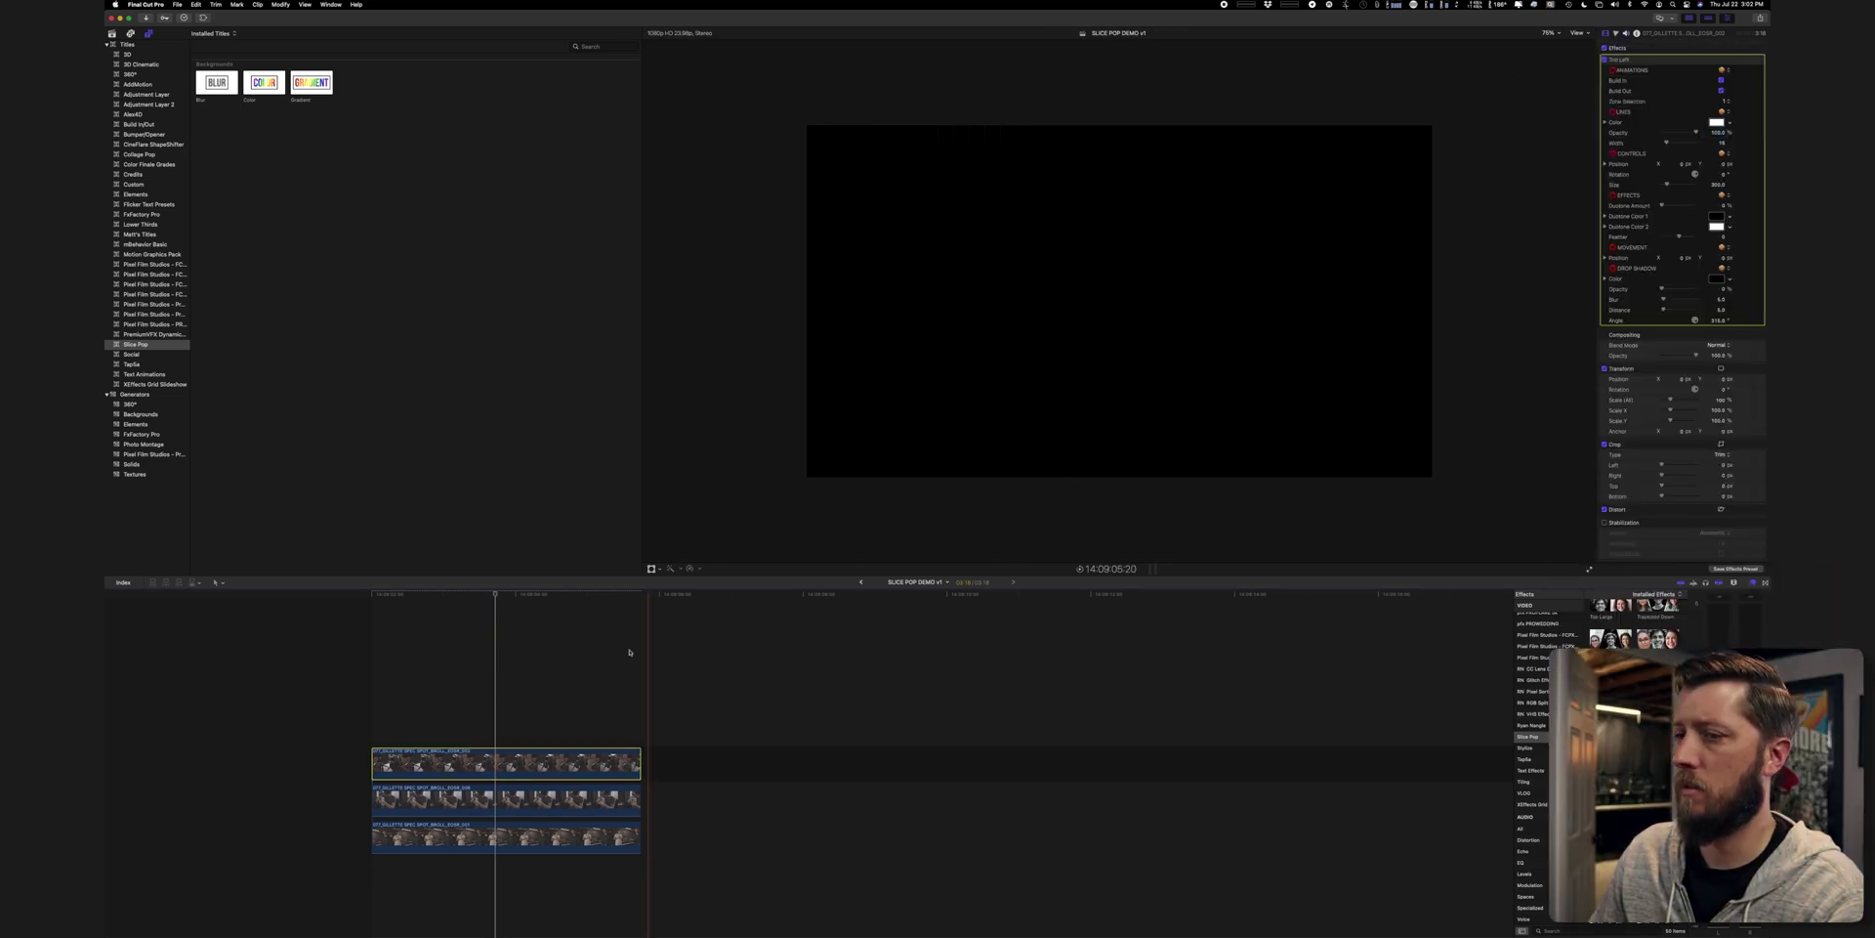
click(509, 793)
click(499, 844)
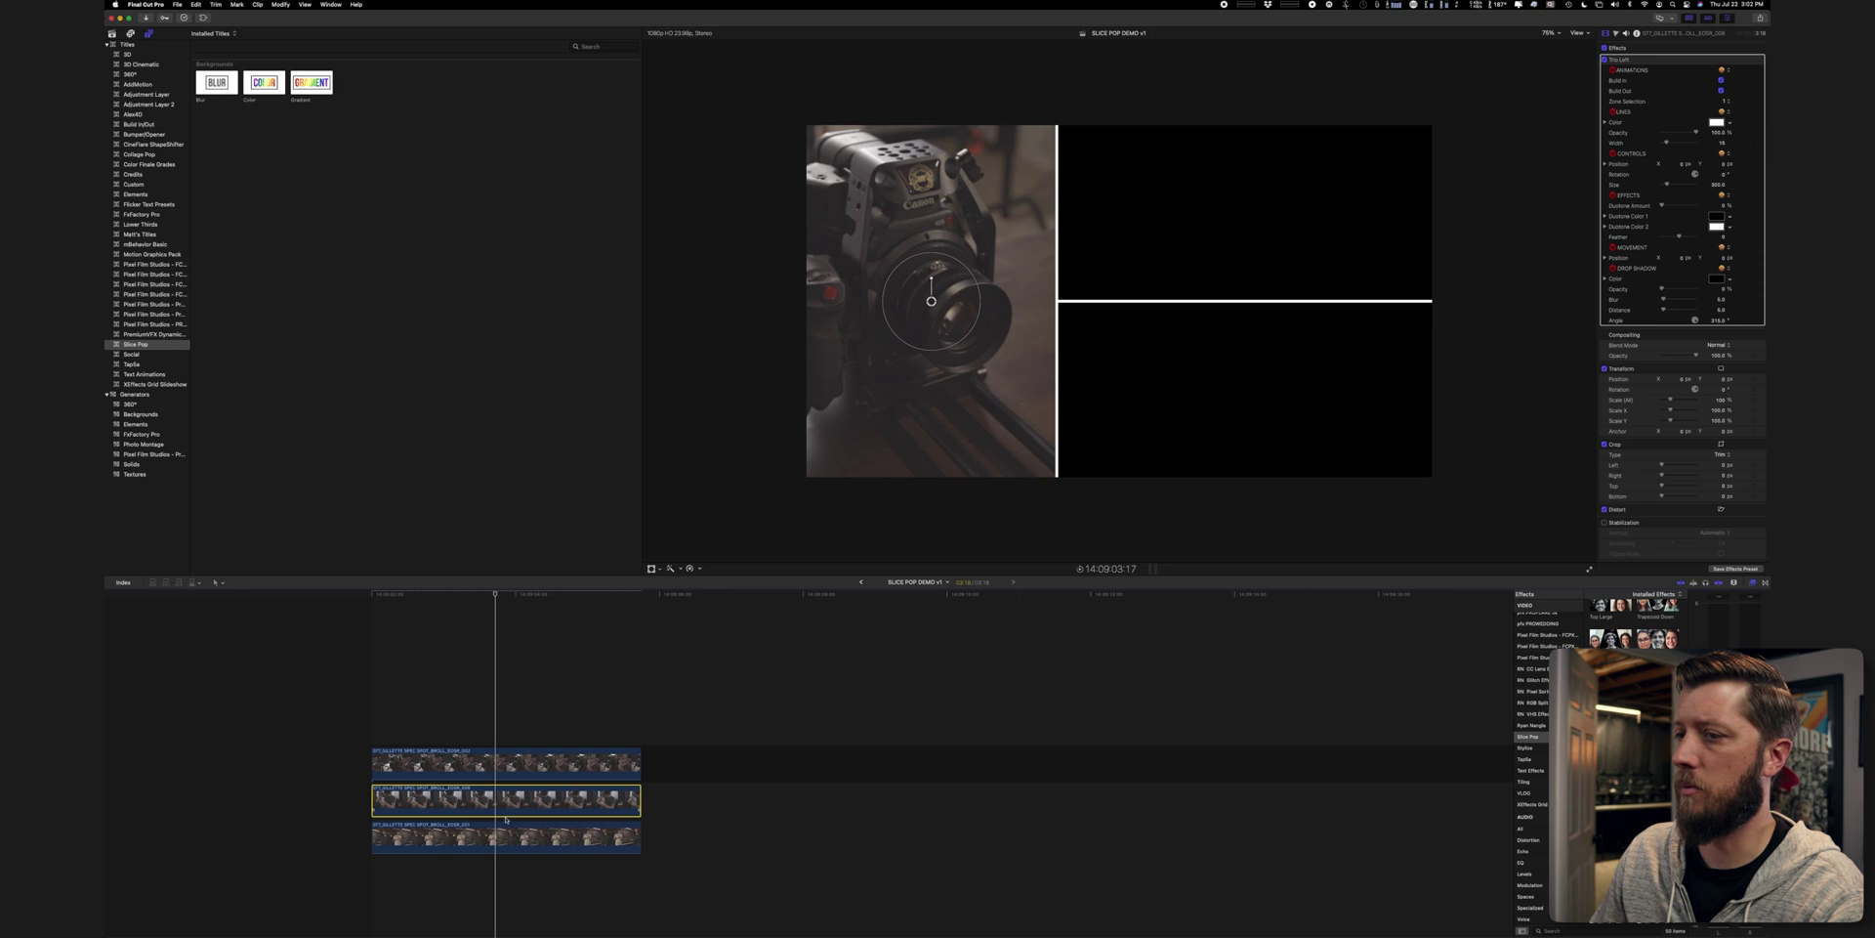
Turn off Build In and Build Out in the top clip's Trio Left effect, previewing the split screen before and after.
click(508, 682)
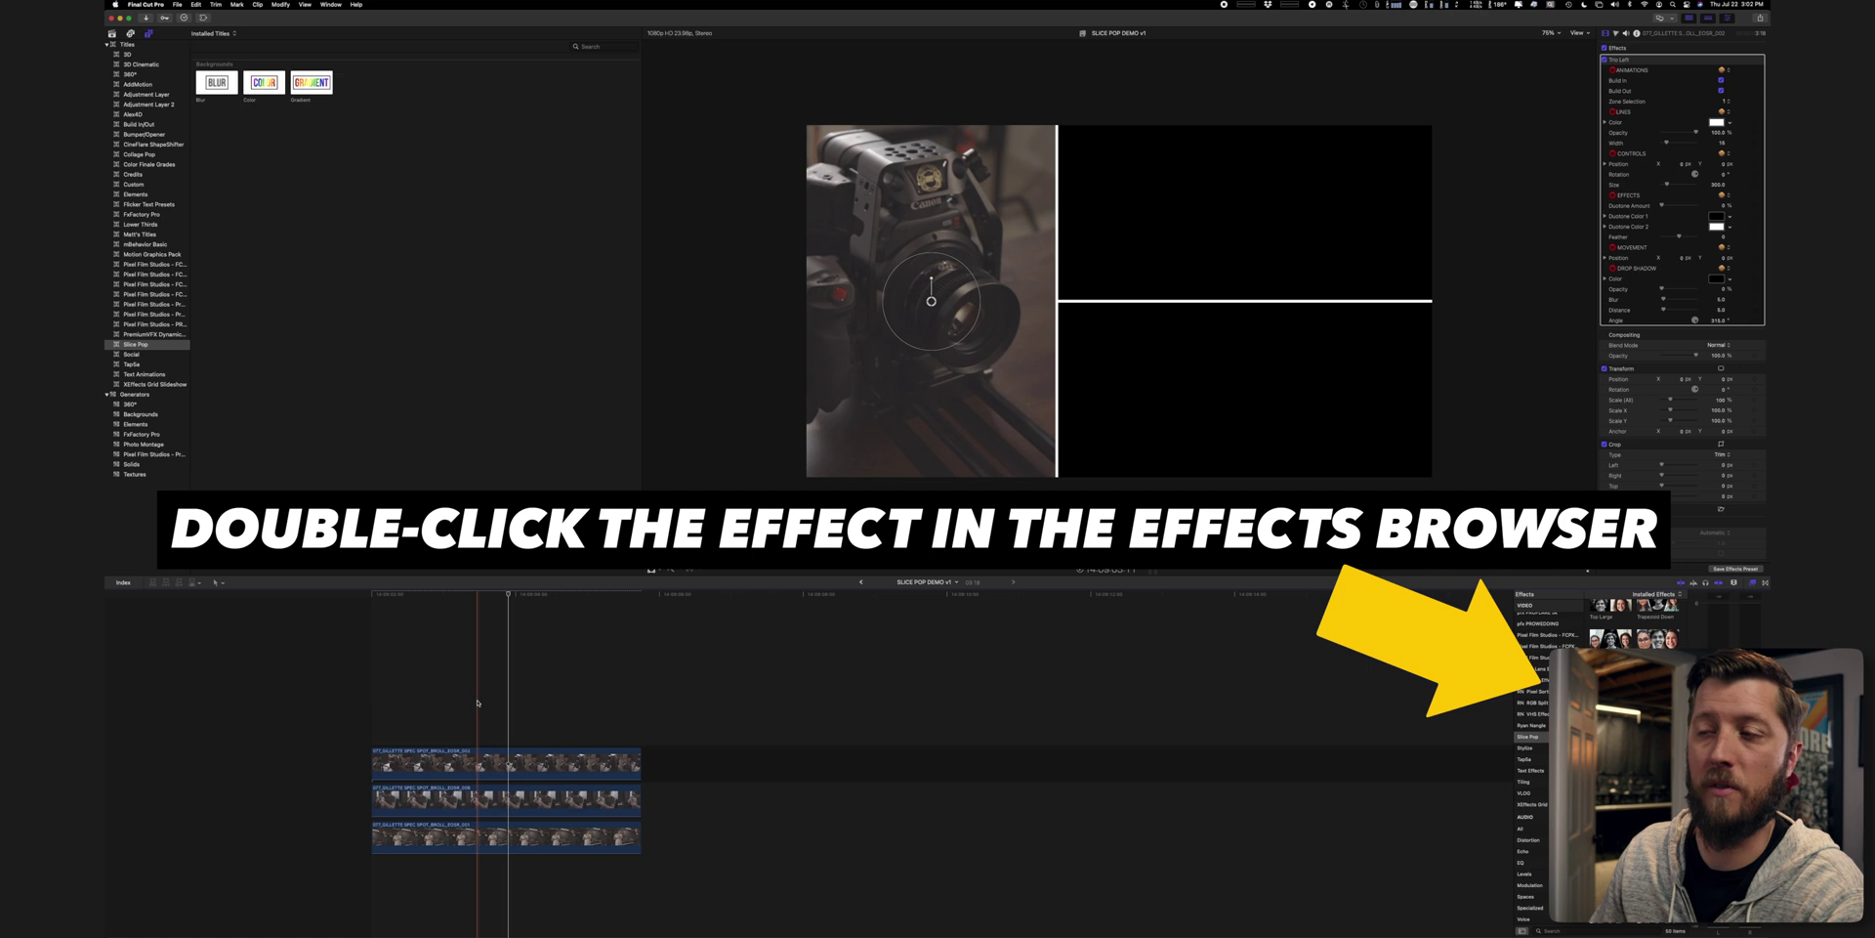
click(507, 763)
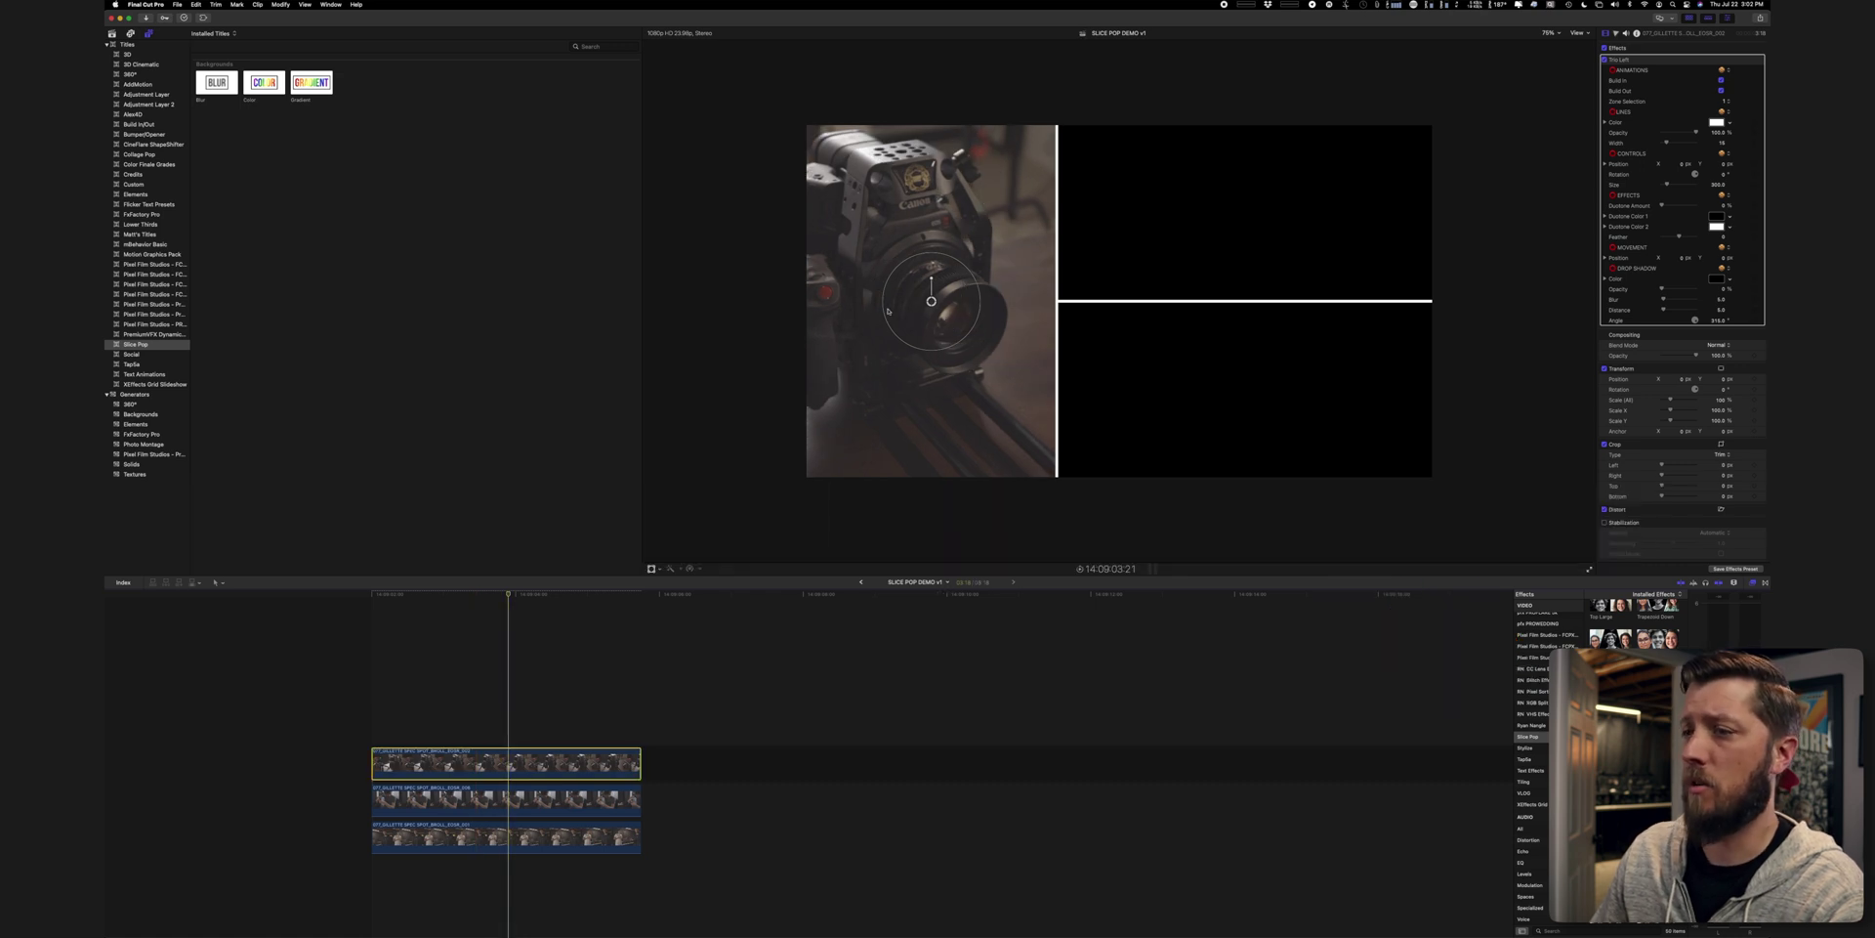
drag(425, 598, 475, 607)
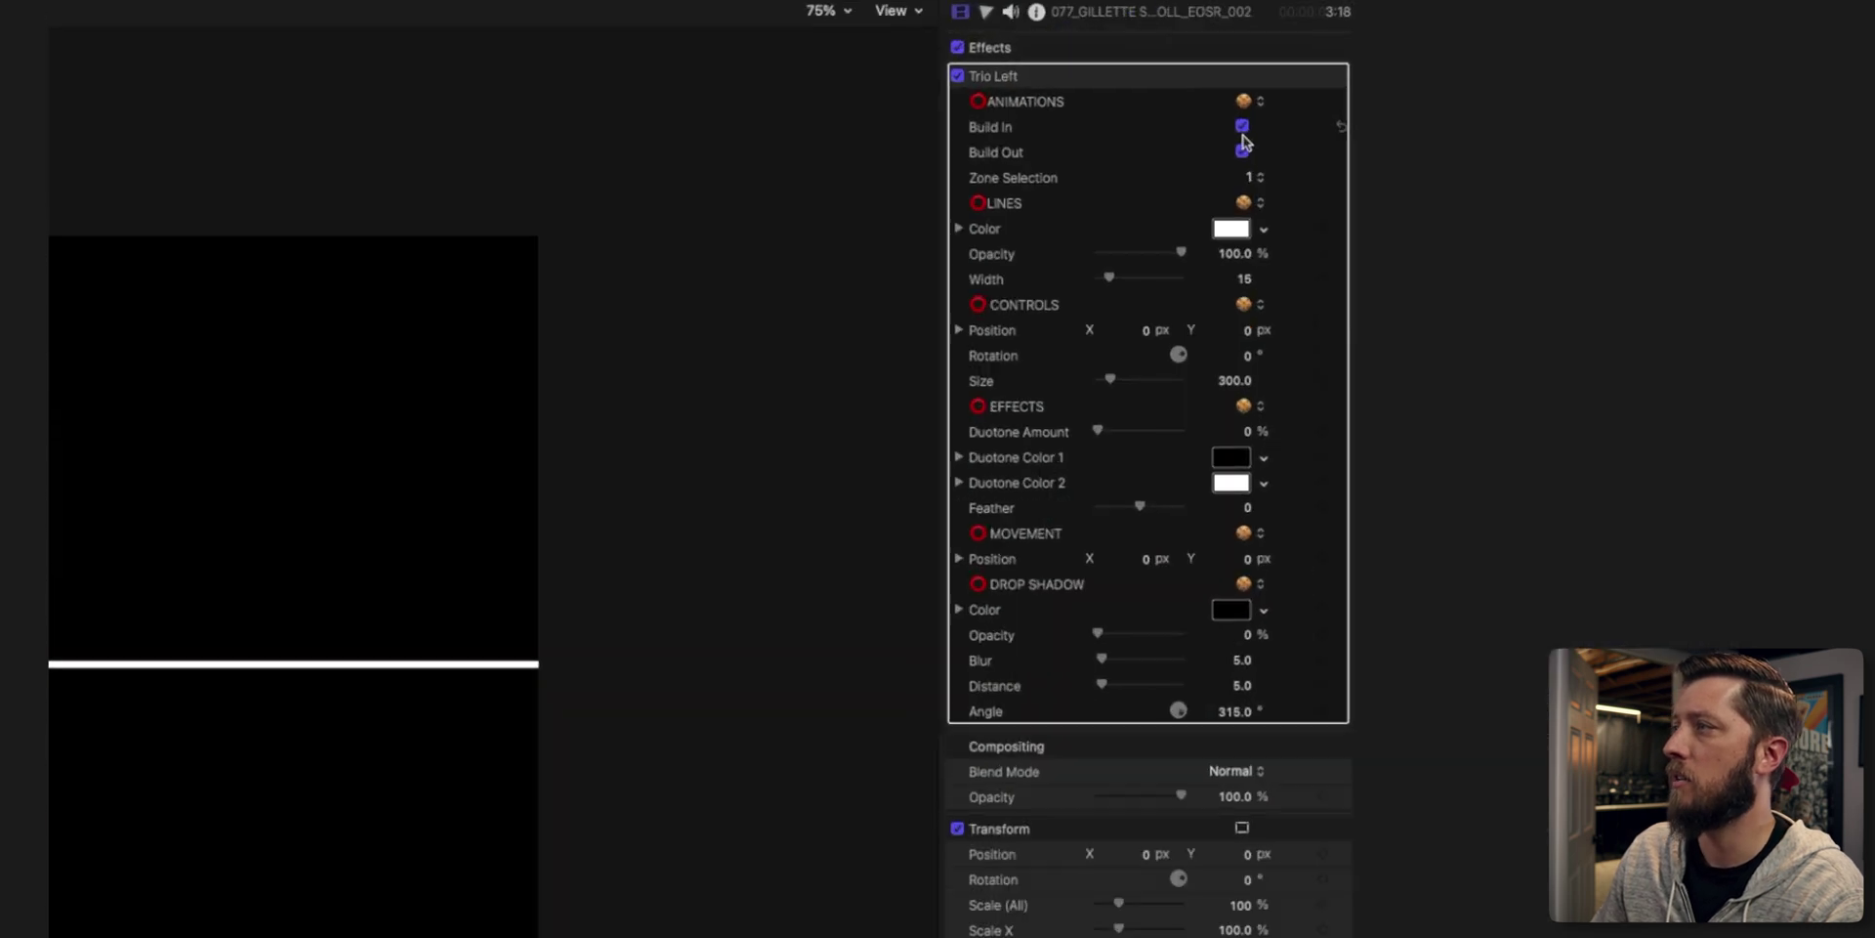
click(1721, 81)
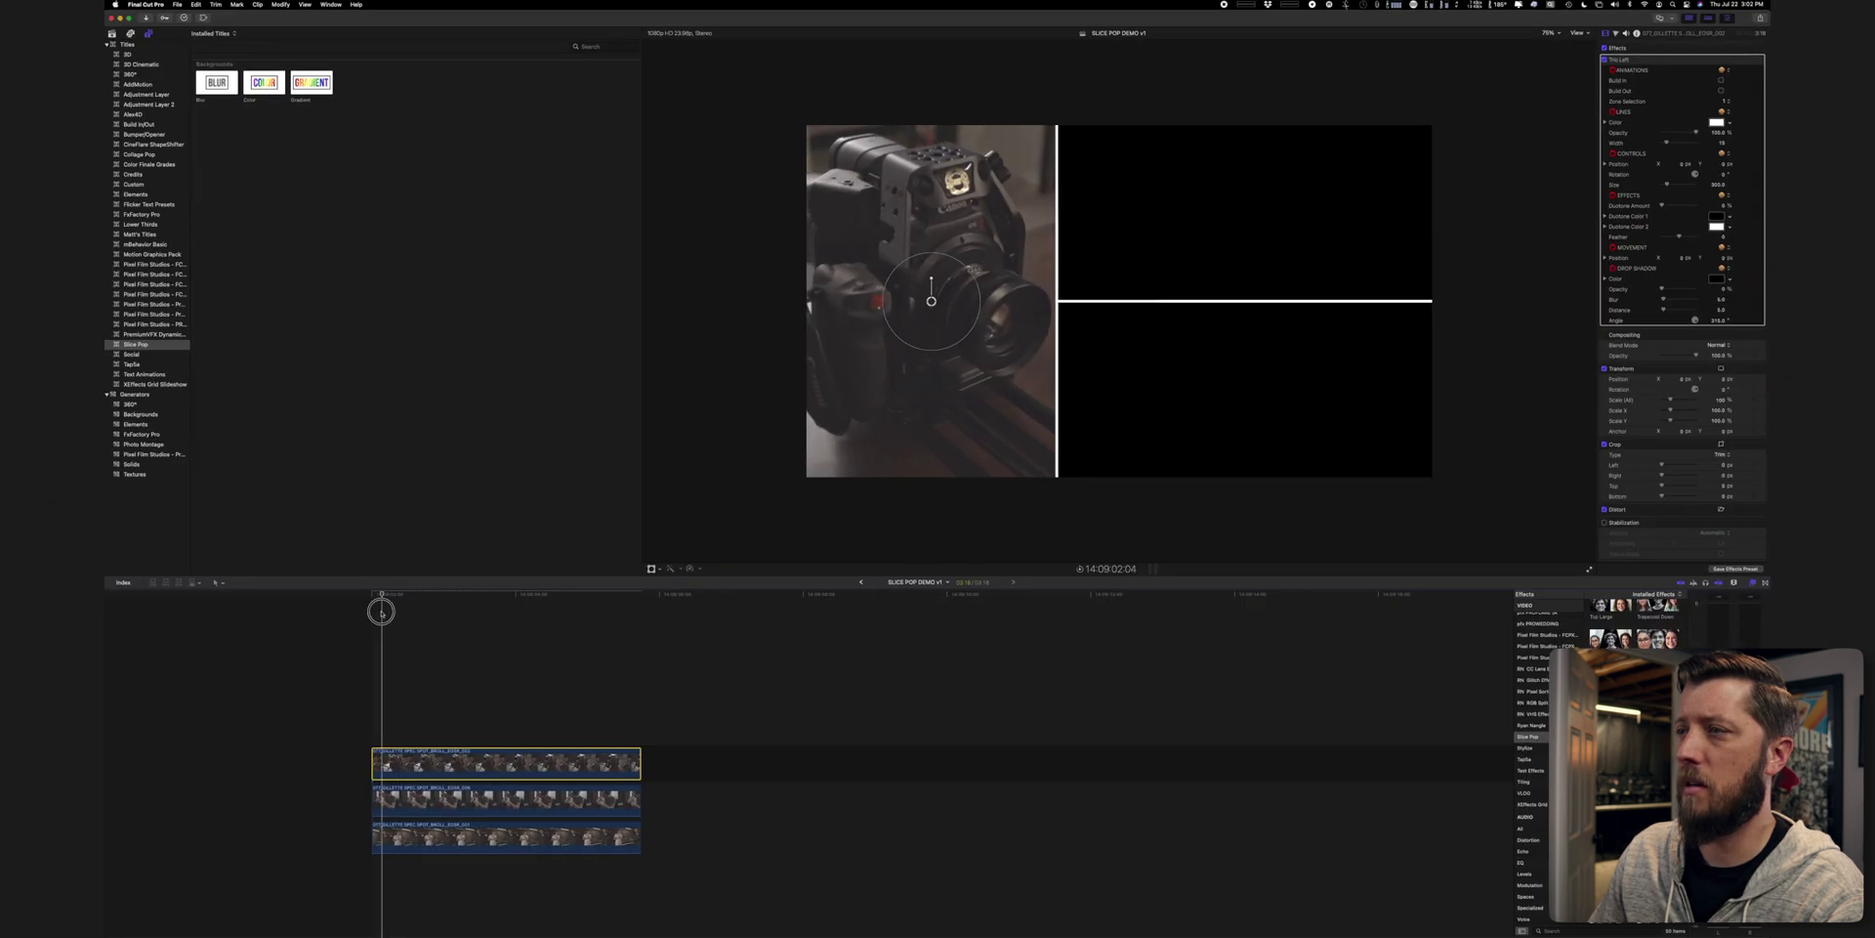
drag(381, 610, 480, 607)
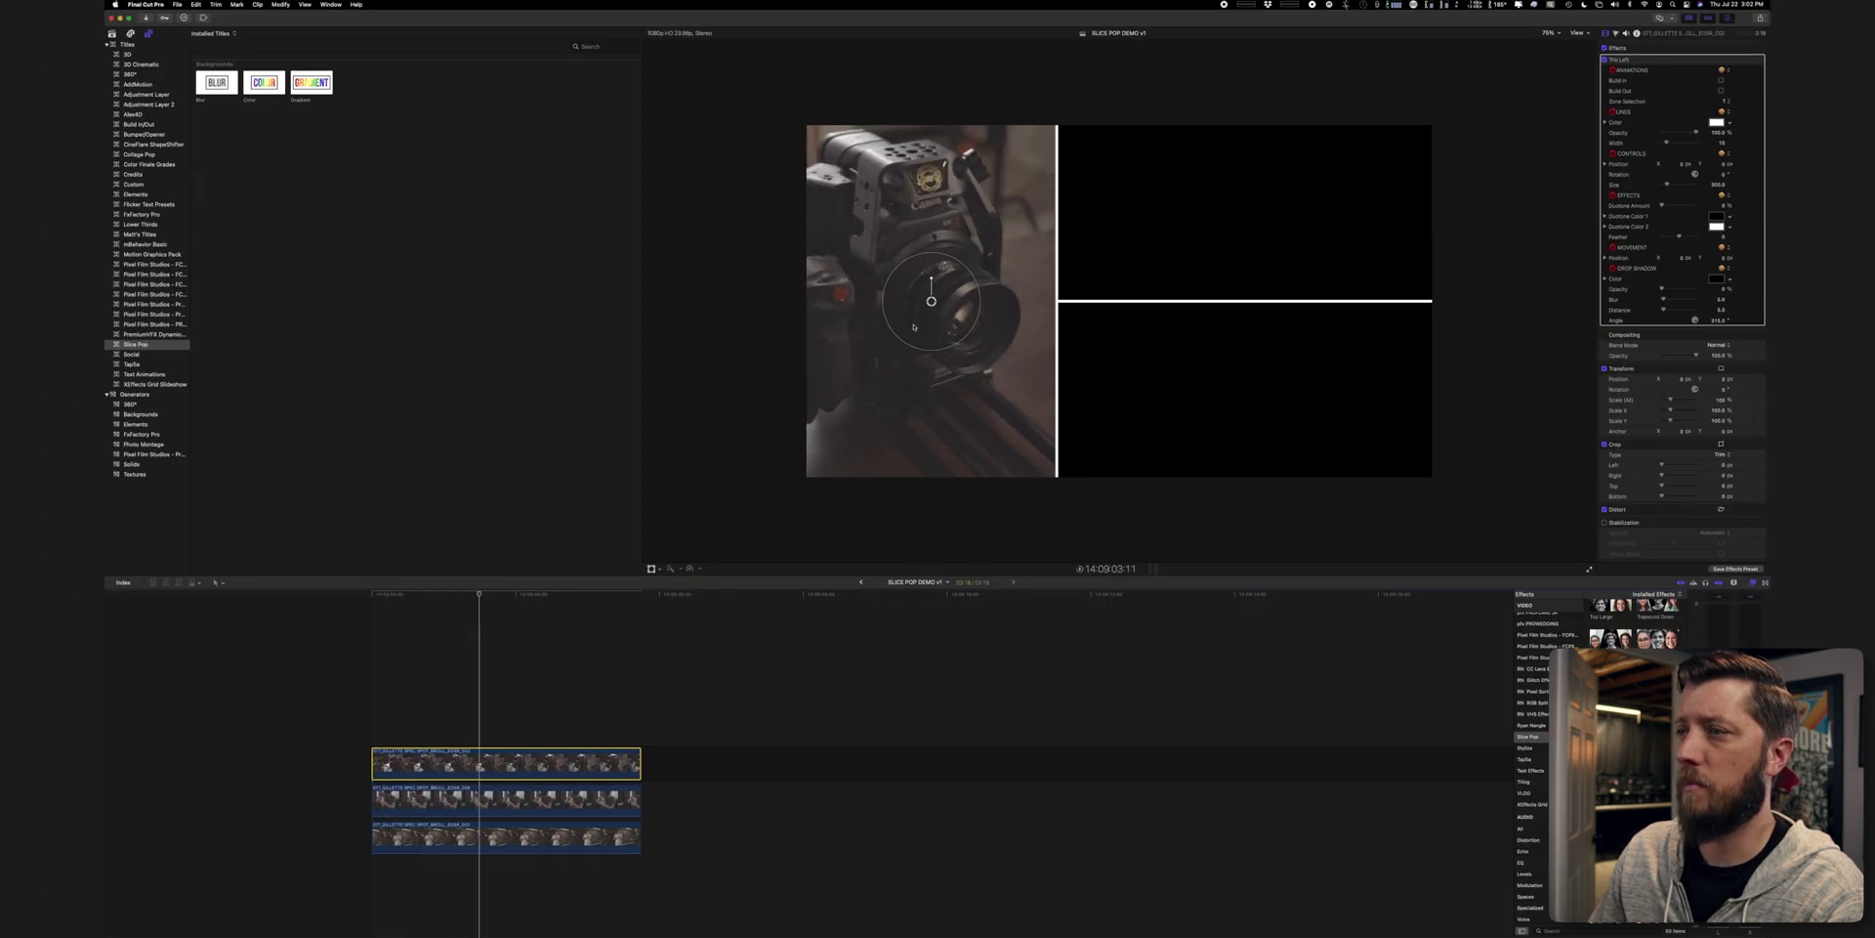
Nudge the top clip's picture in the Trio Left zone to X 0.04 px and set its size to 315.
drag(940, 303, 945, 302)
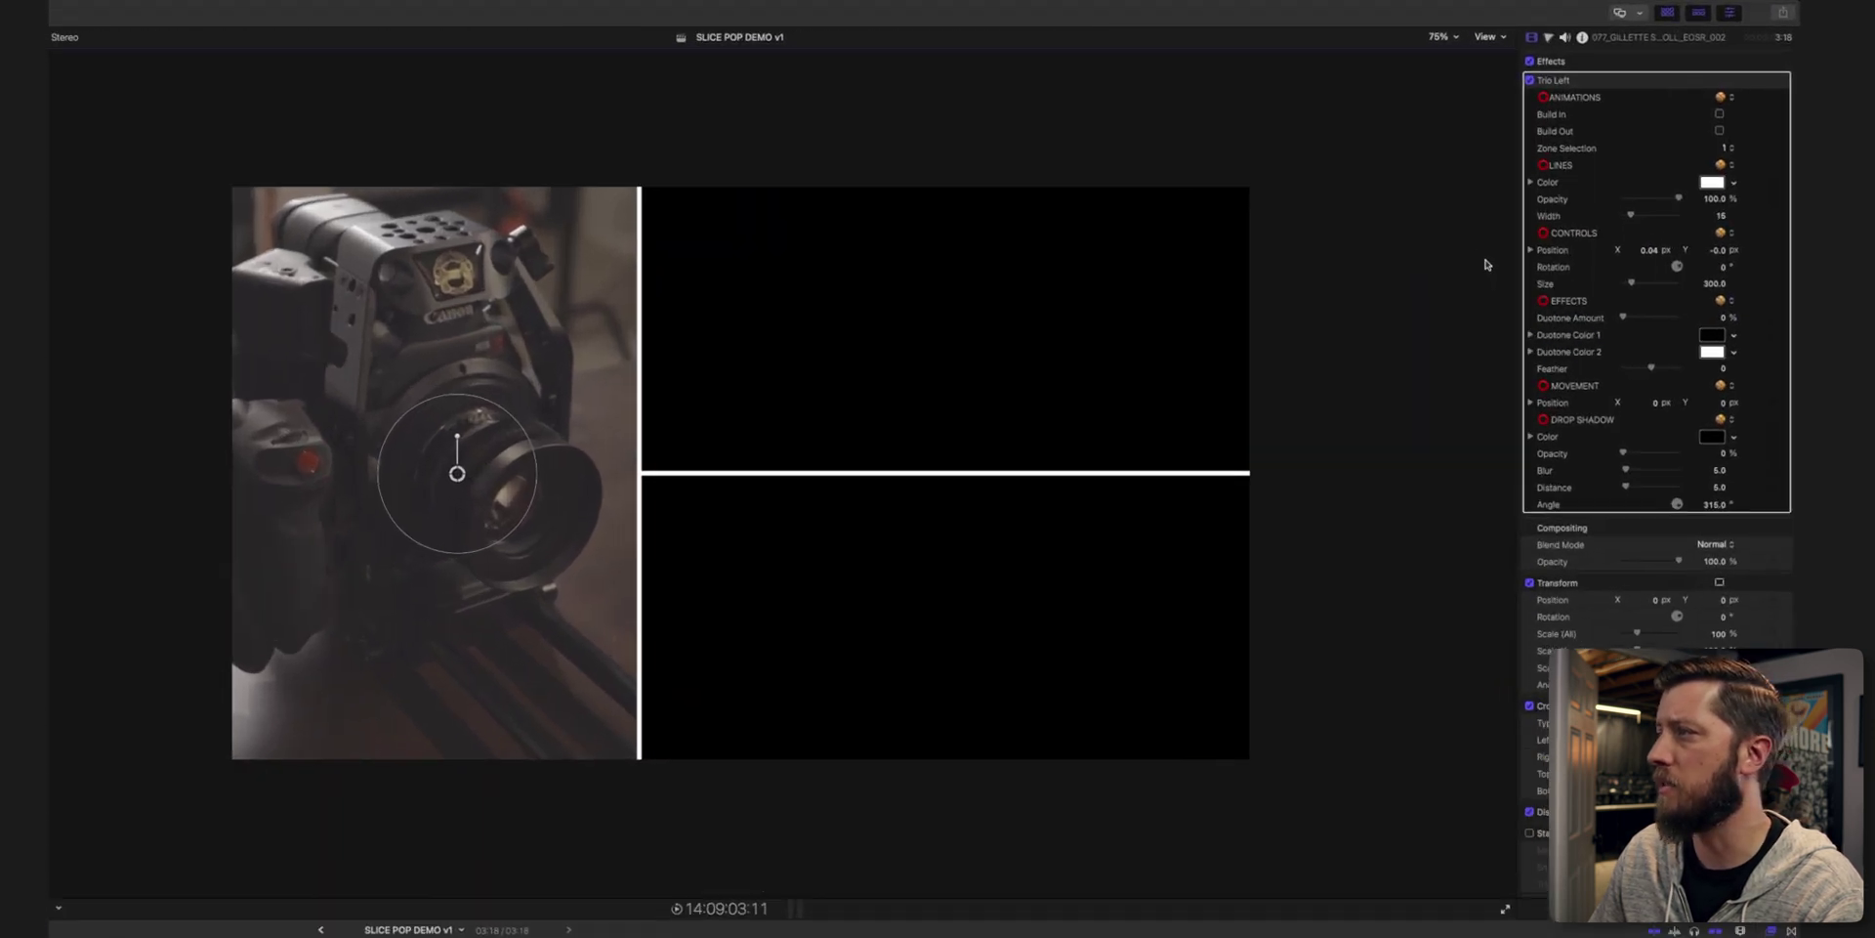
drag(1629, 298, 1631, 297)
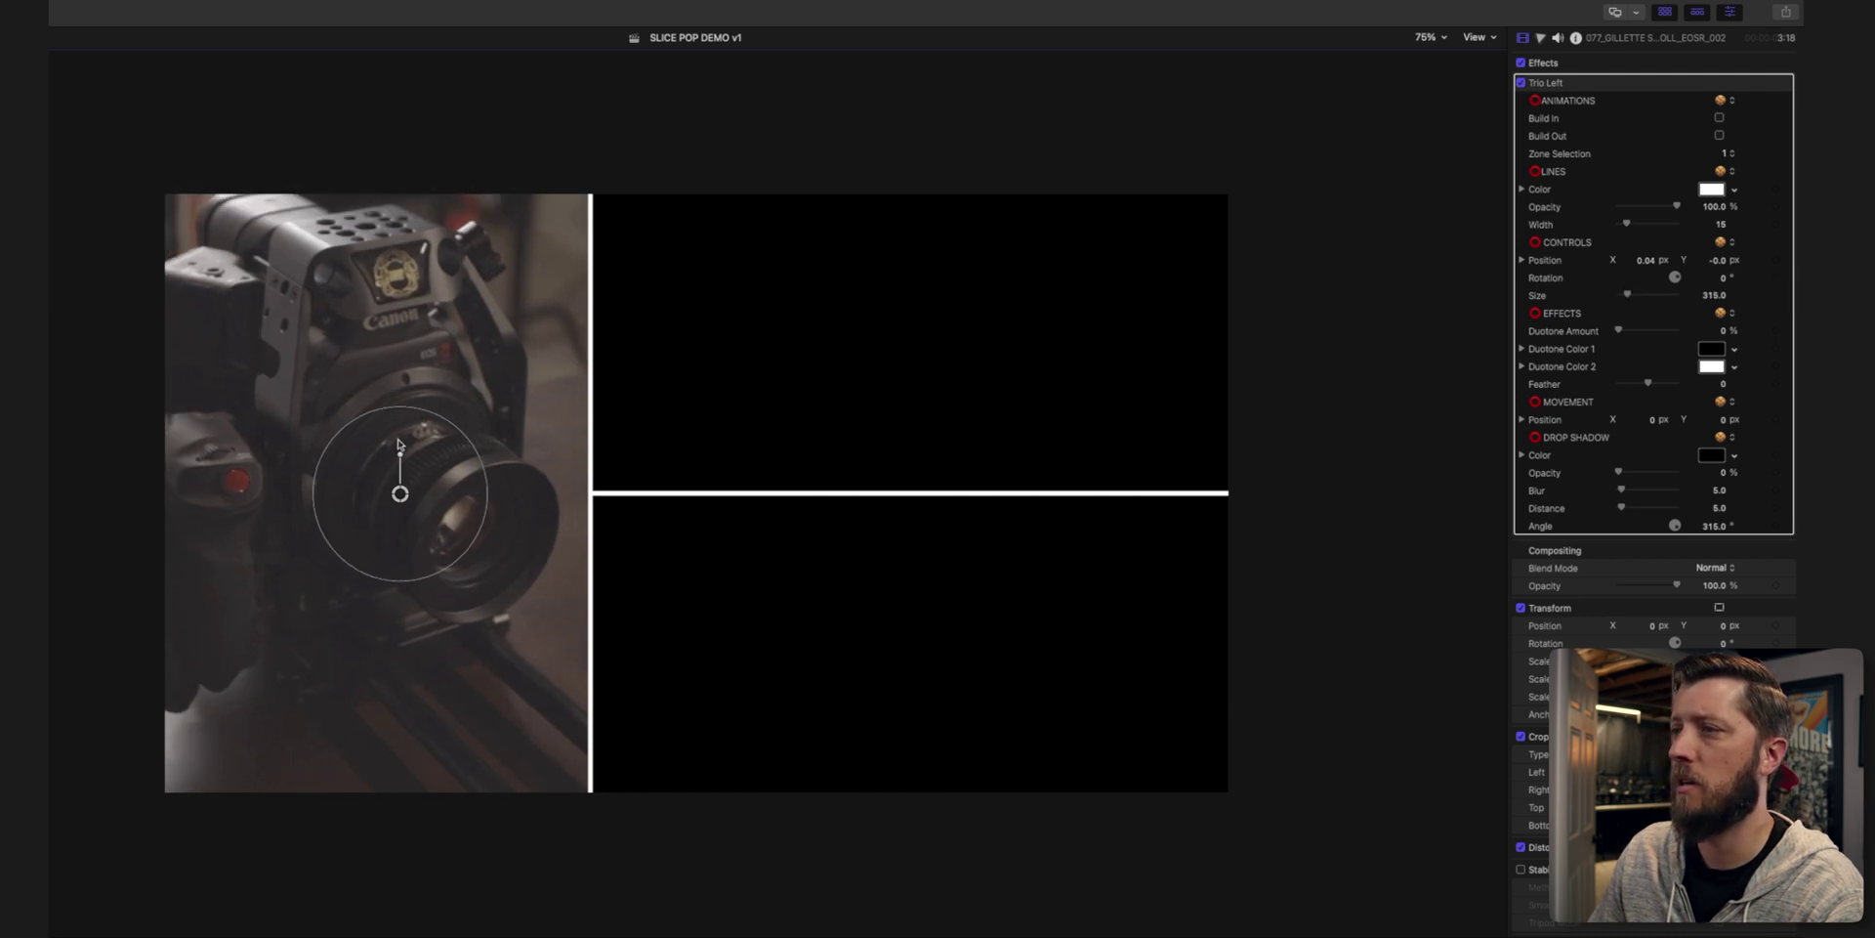
Shift the top clip's picture slightly right and down within its Trio Left zone and check the framing further along the timeline.
drag(401, 494, 417, 506)
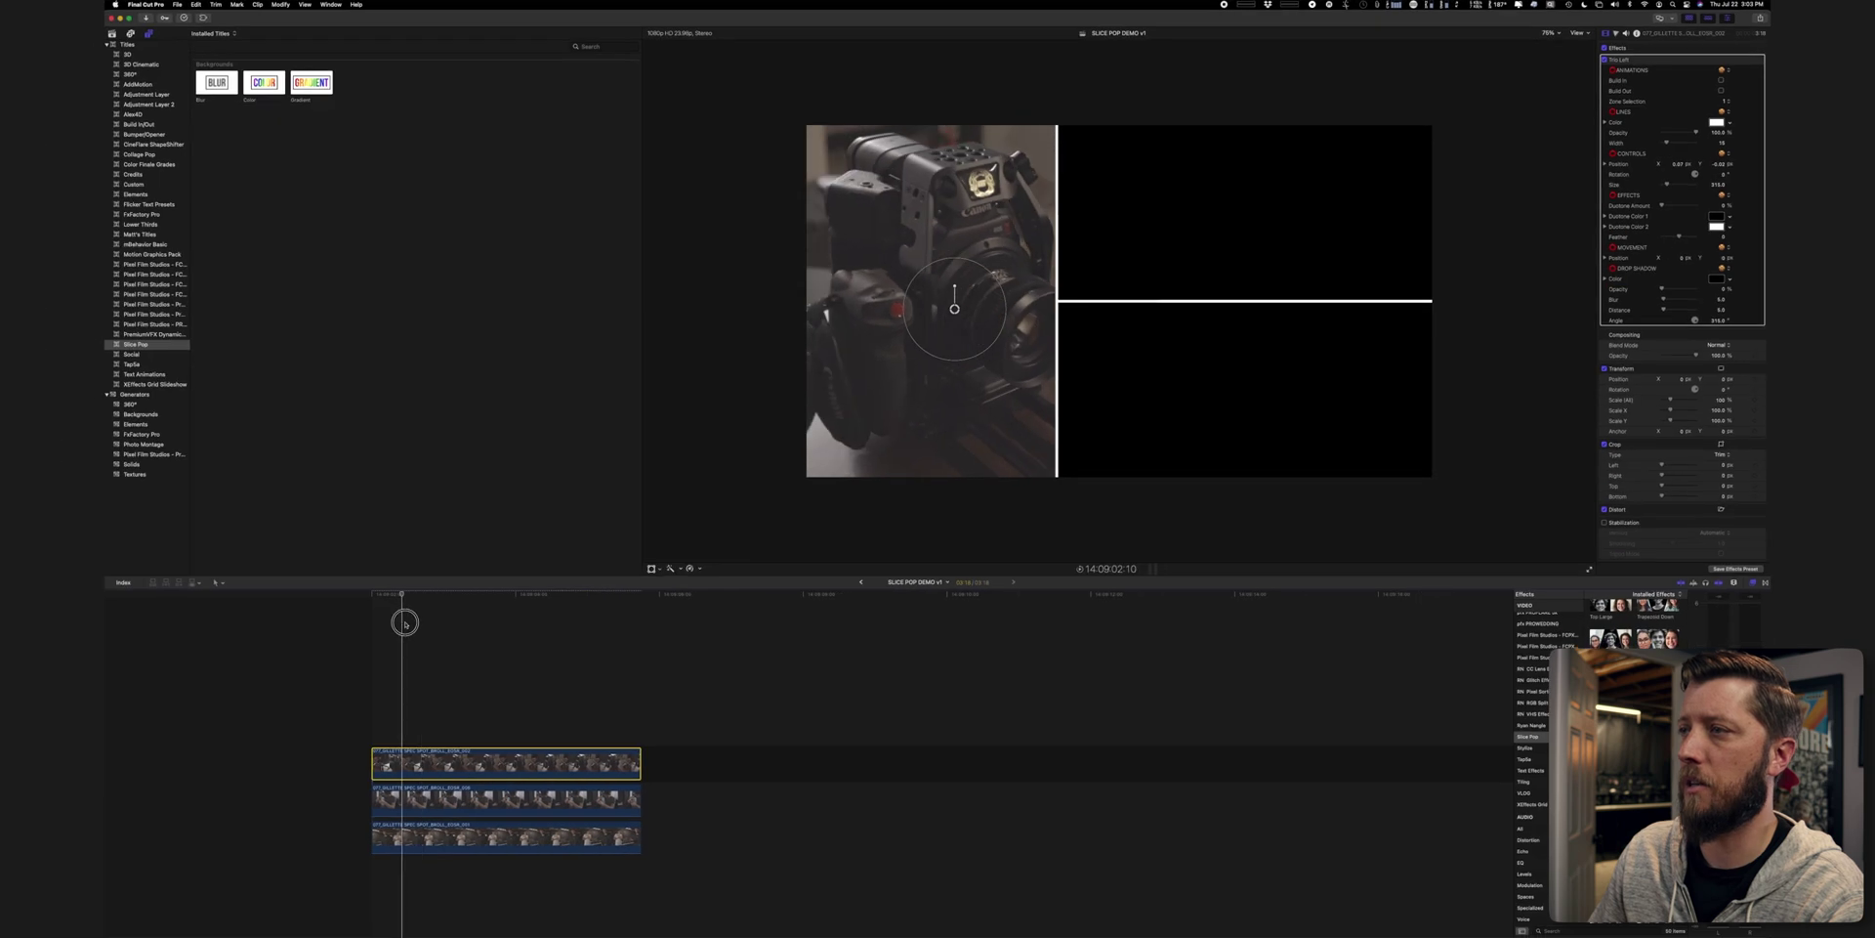
drag(406, 601, 489, 600)
Assign the middle clip to zone 2 and fit its picture there at size 189, shifted slightly up and right.
key(super+Down)
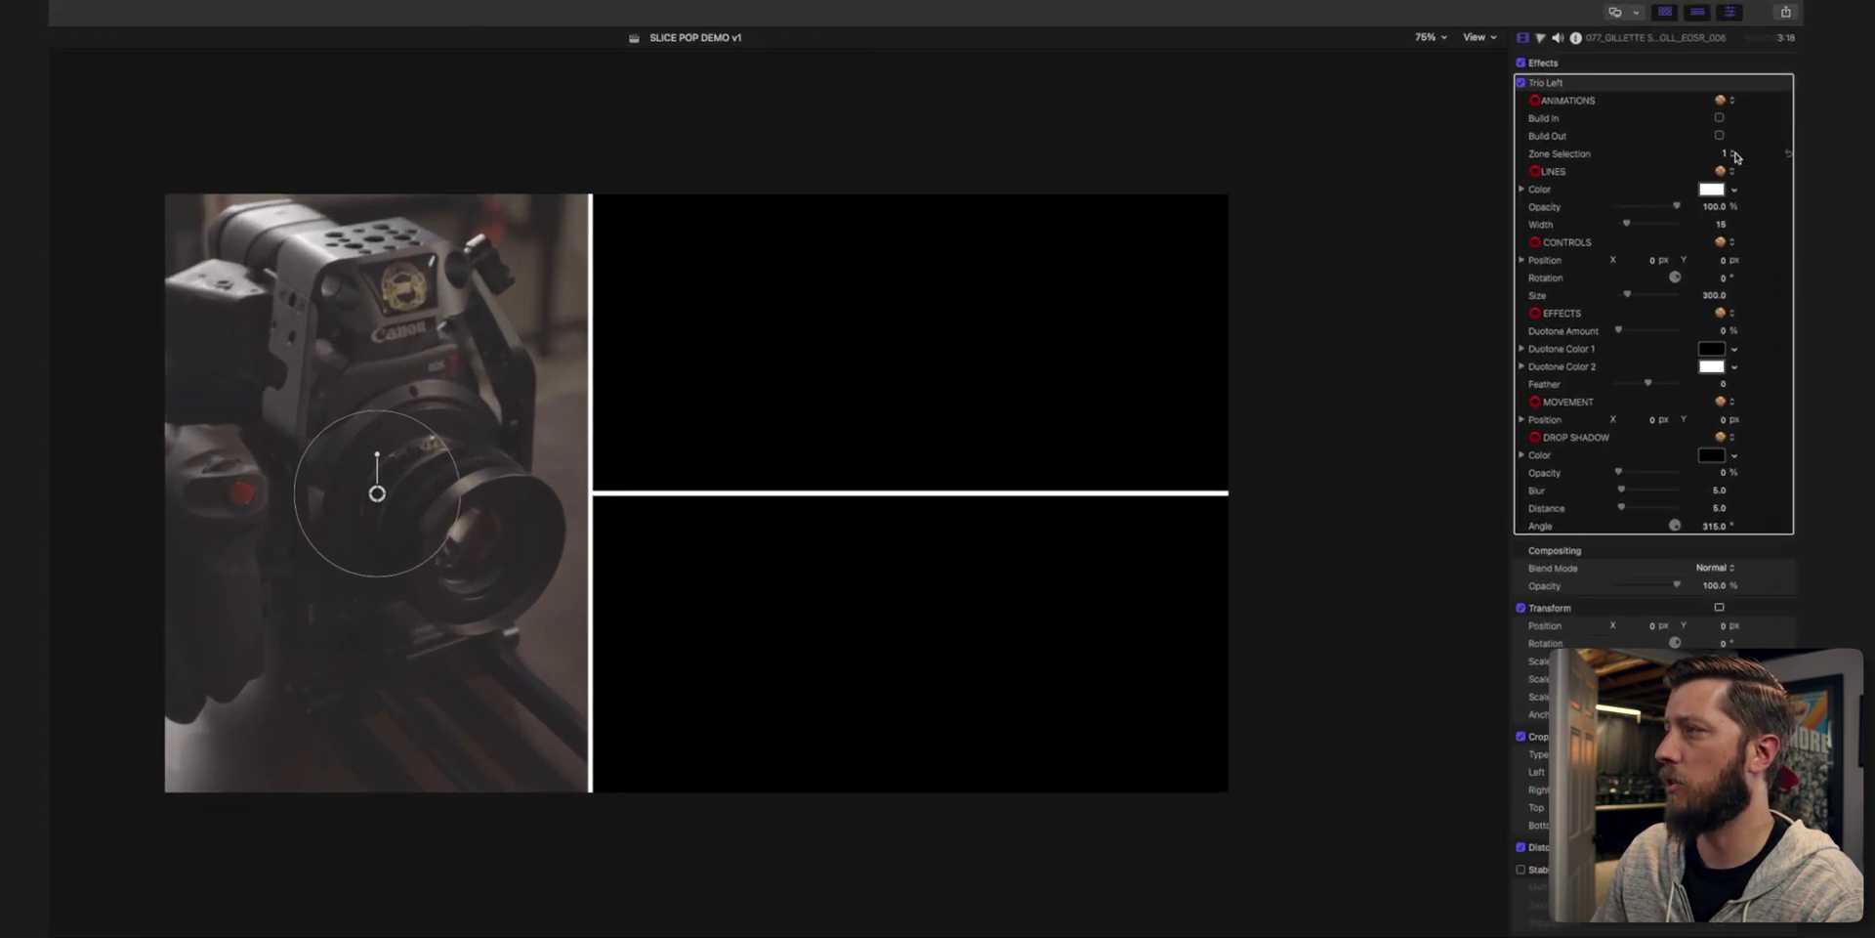
click(1729, 154)
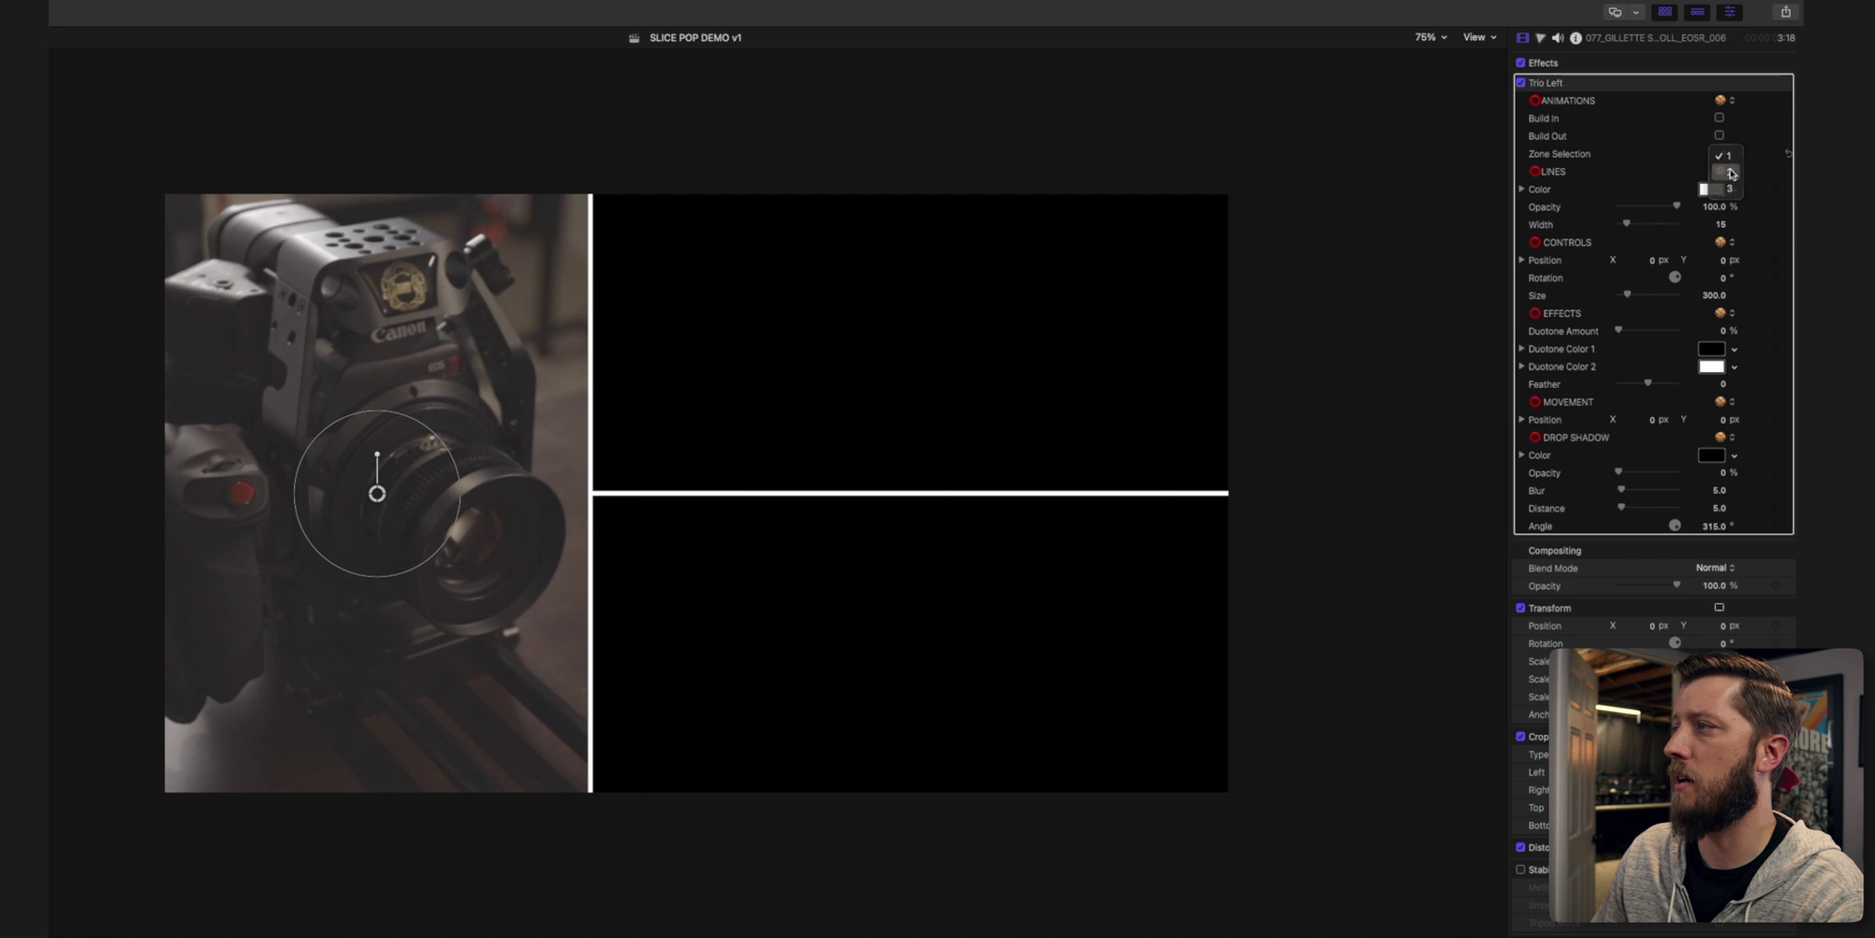
click(1730, 172)
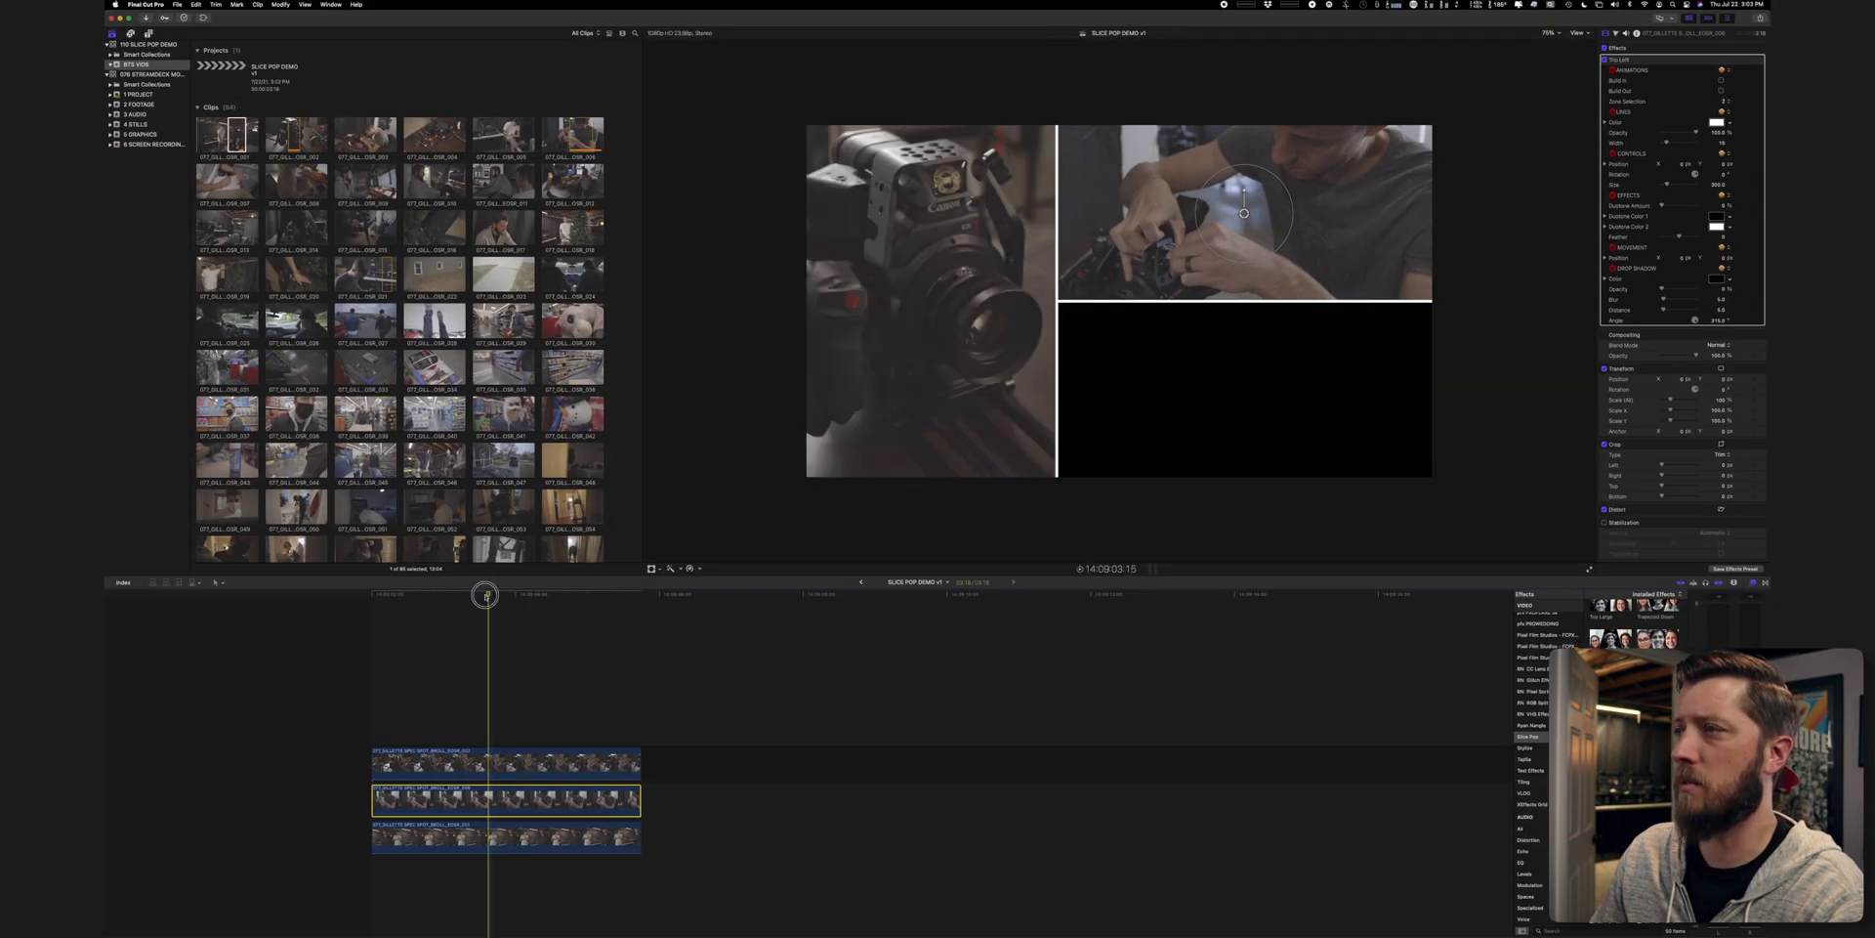
mouse_move(485, 594)
mouse_down()
mouse_move(524, 593)
mouse_move(488, 594)
mouse_up()
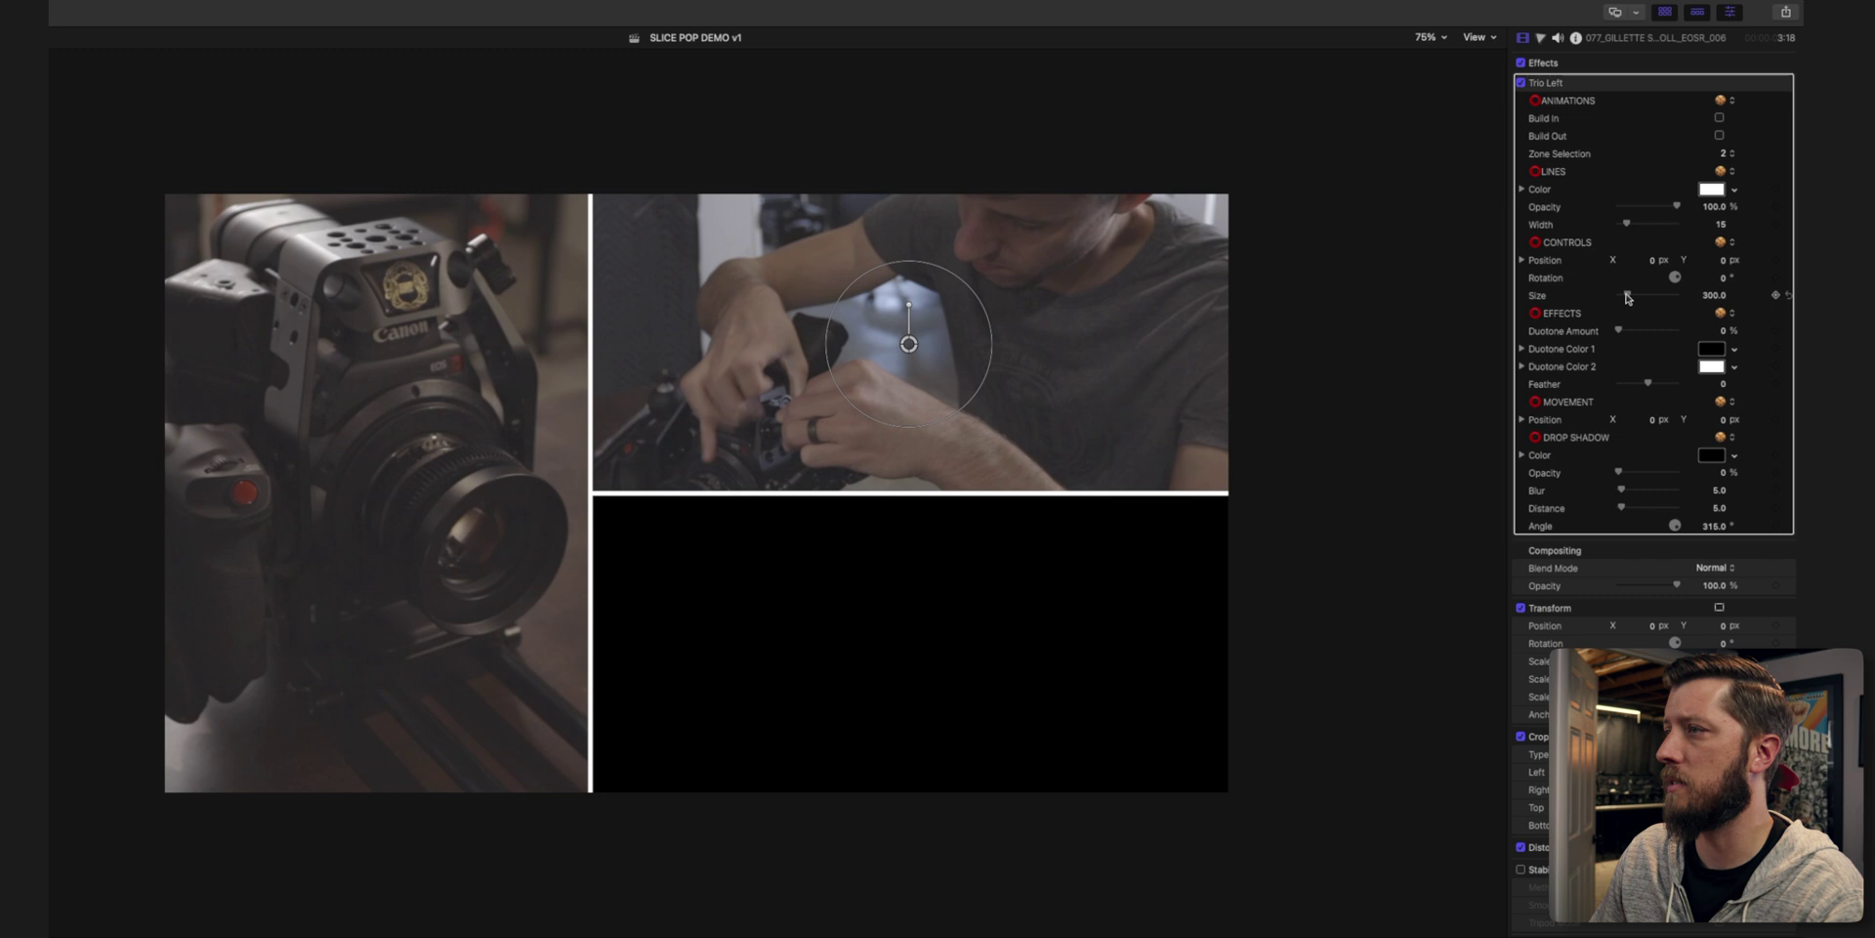
drag(1627, 297, 1625, 299)
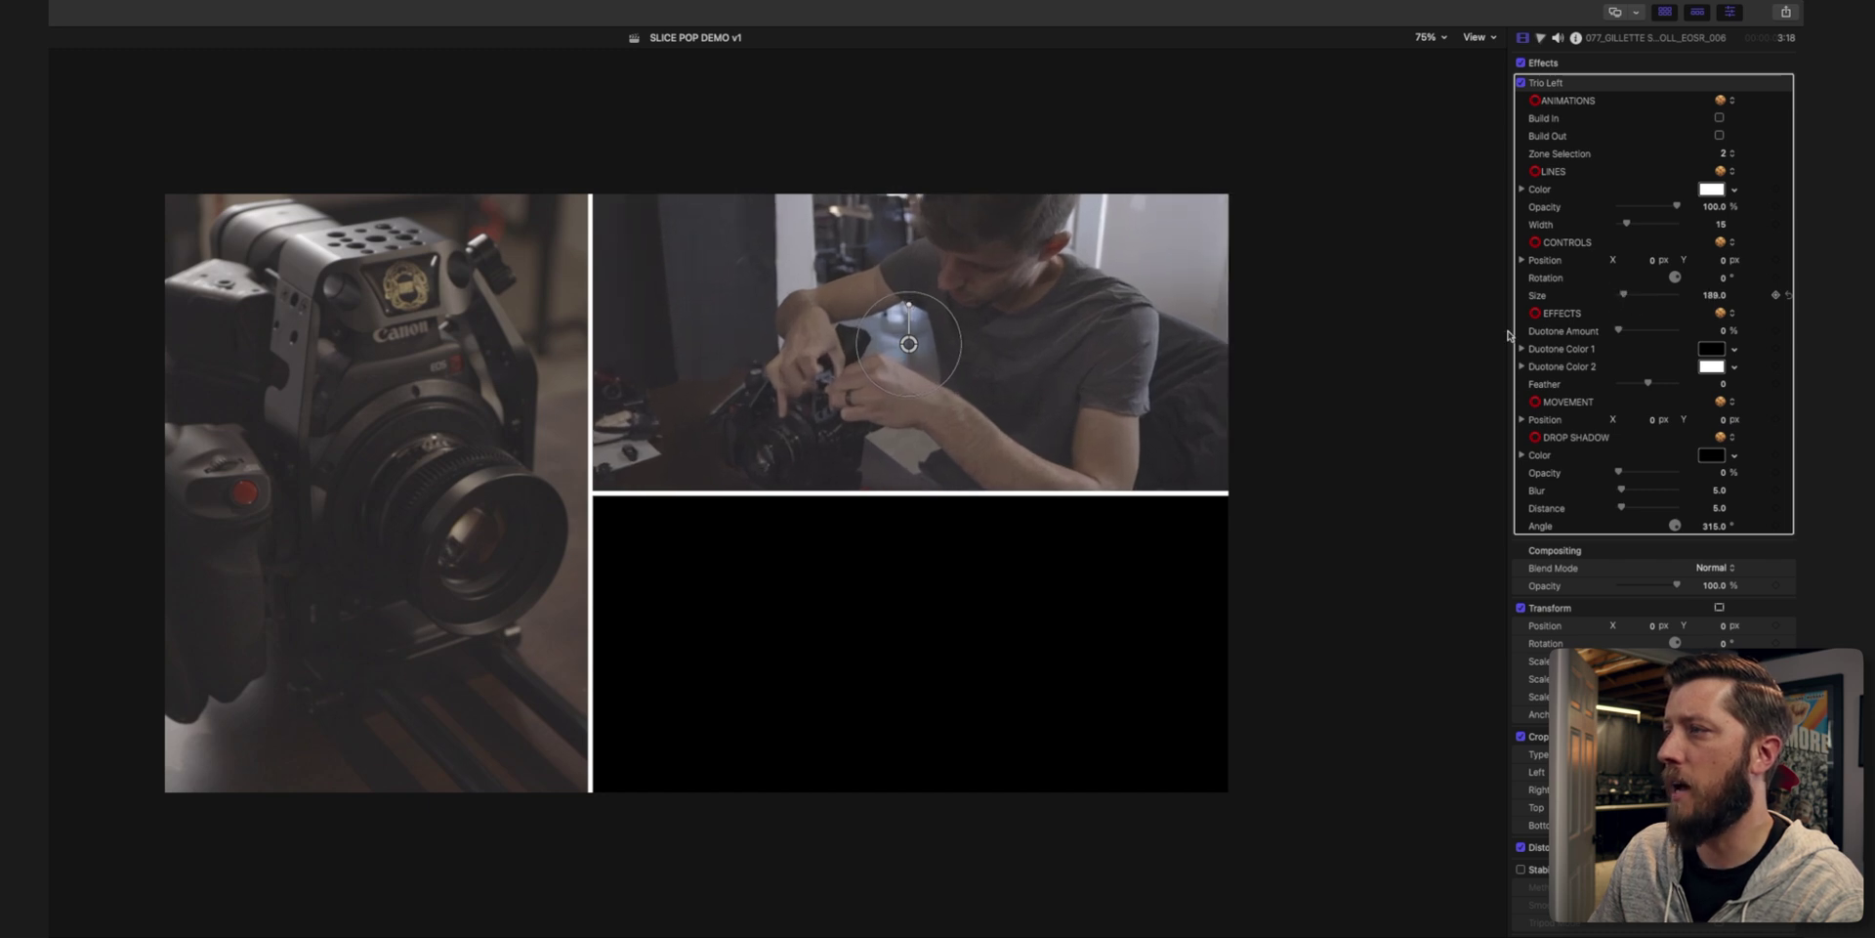
drag(911, 348, 918, 338)
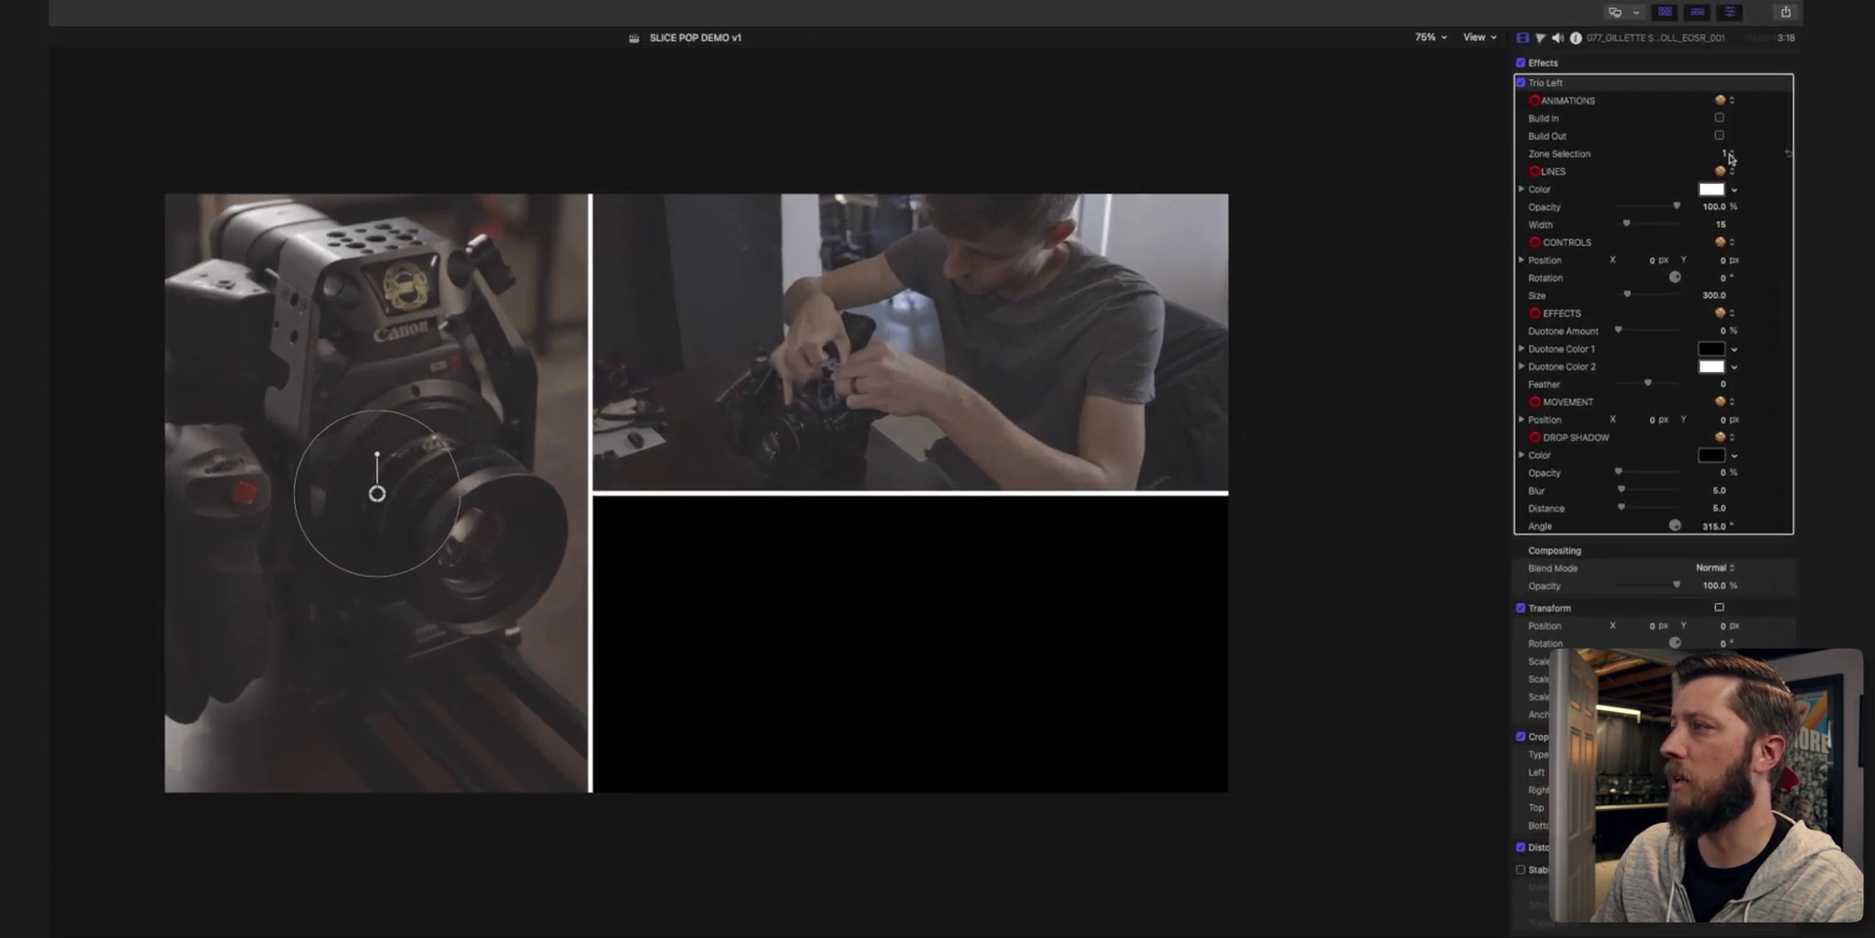
Assign the bottom clip to zone 3 and fit its picture there at size 185, shifted down.
click(1730, 156)
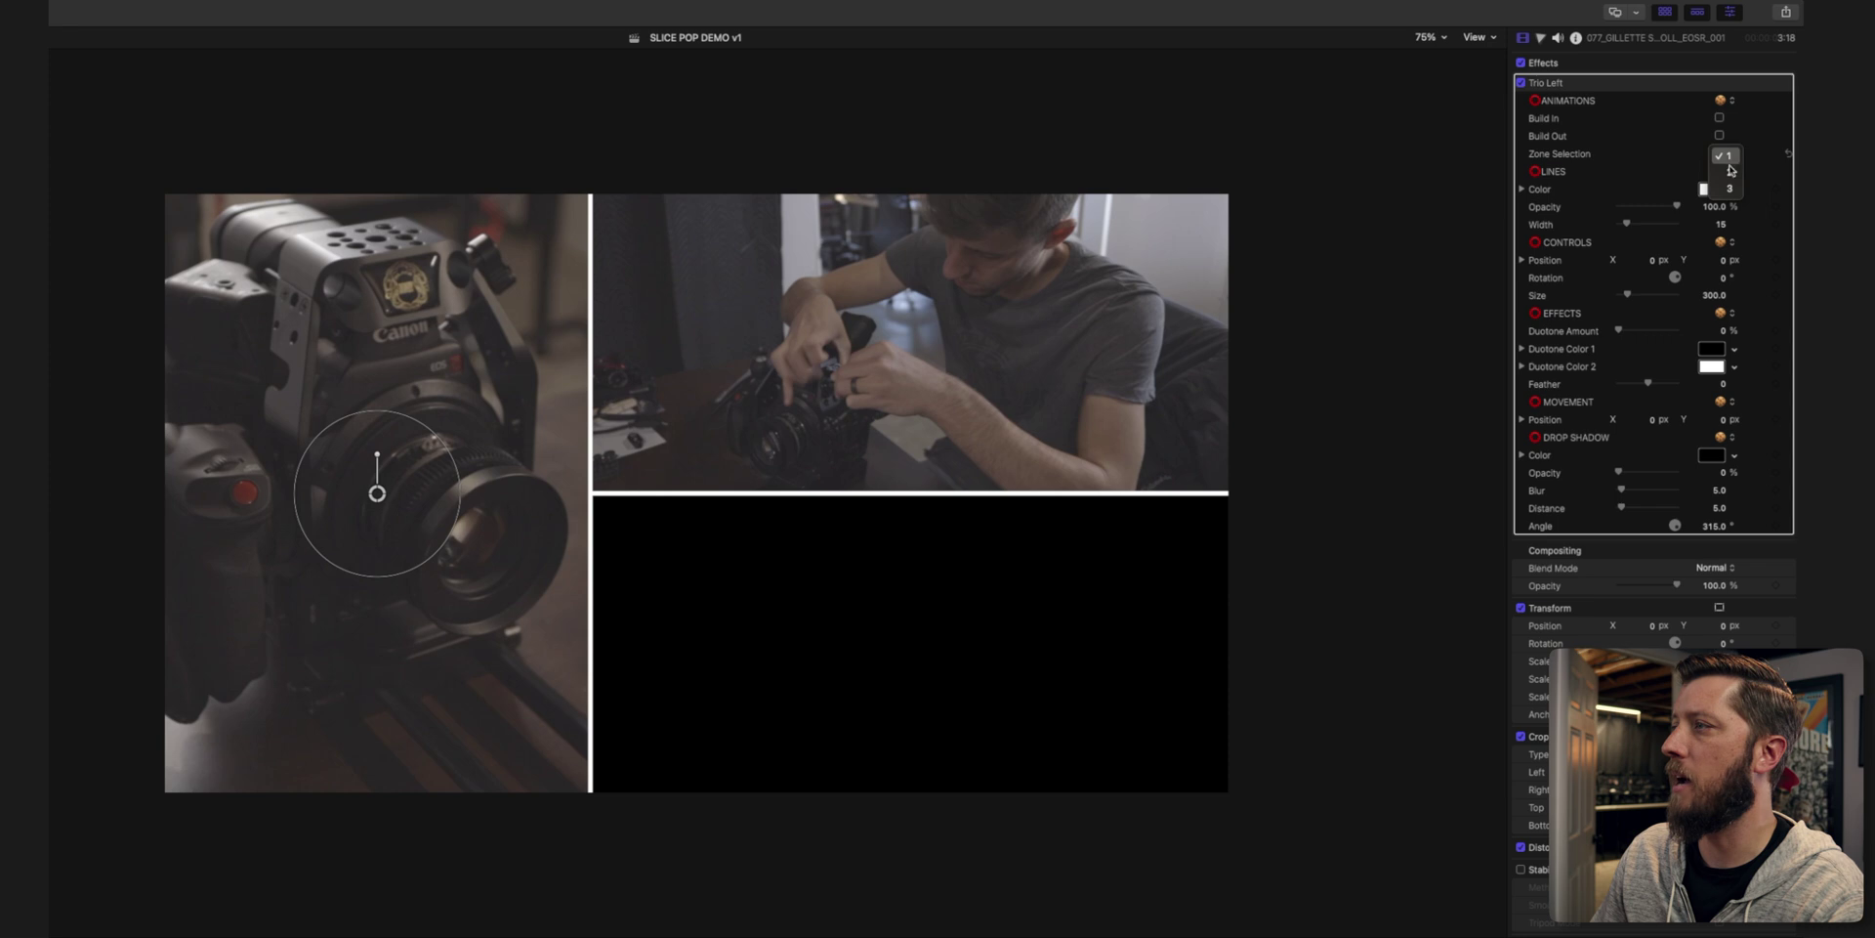
click(1730, 187)
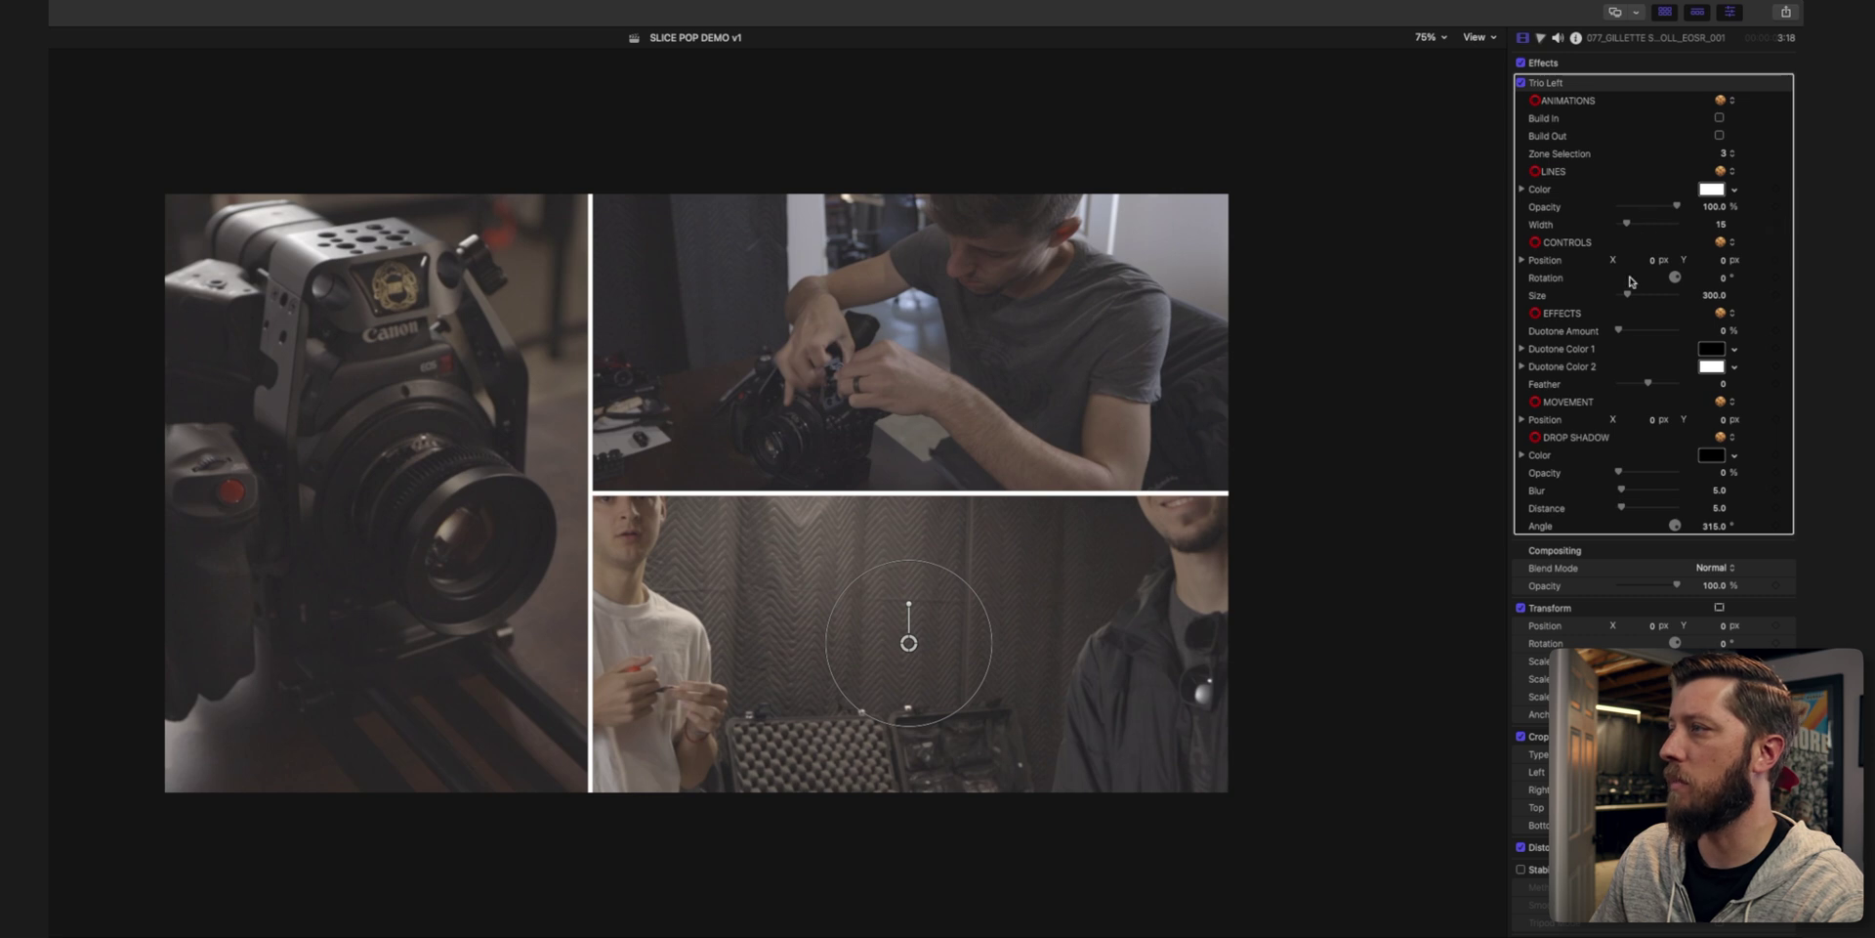
drag(1629, 295, 1625, 296)
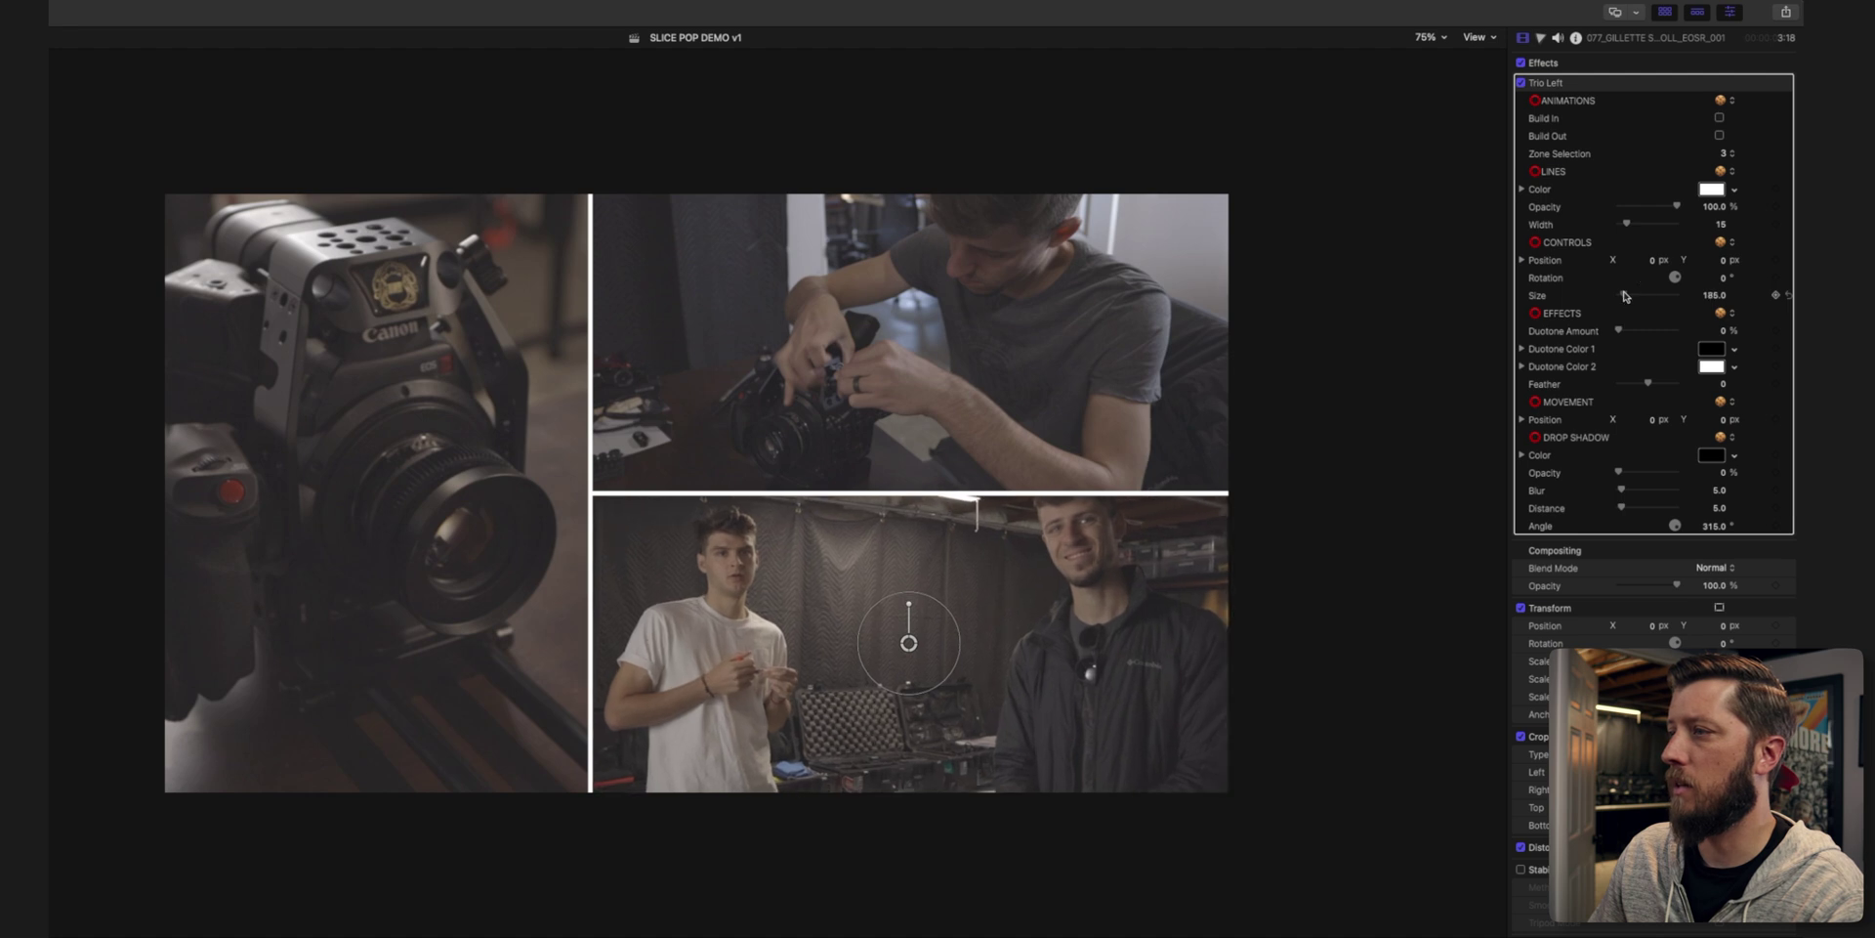
drag(915, 642, 913, 675)
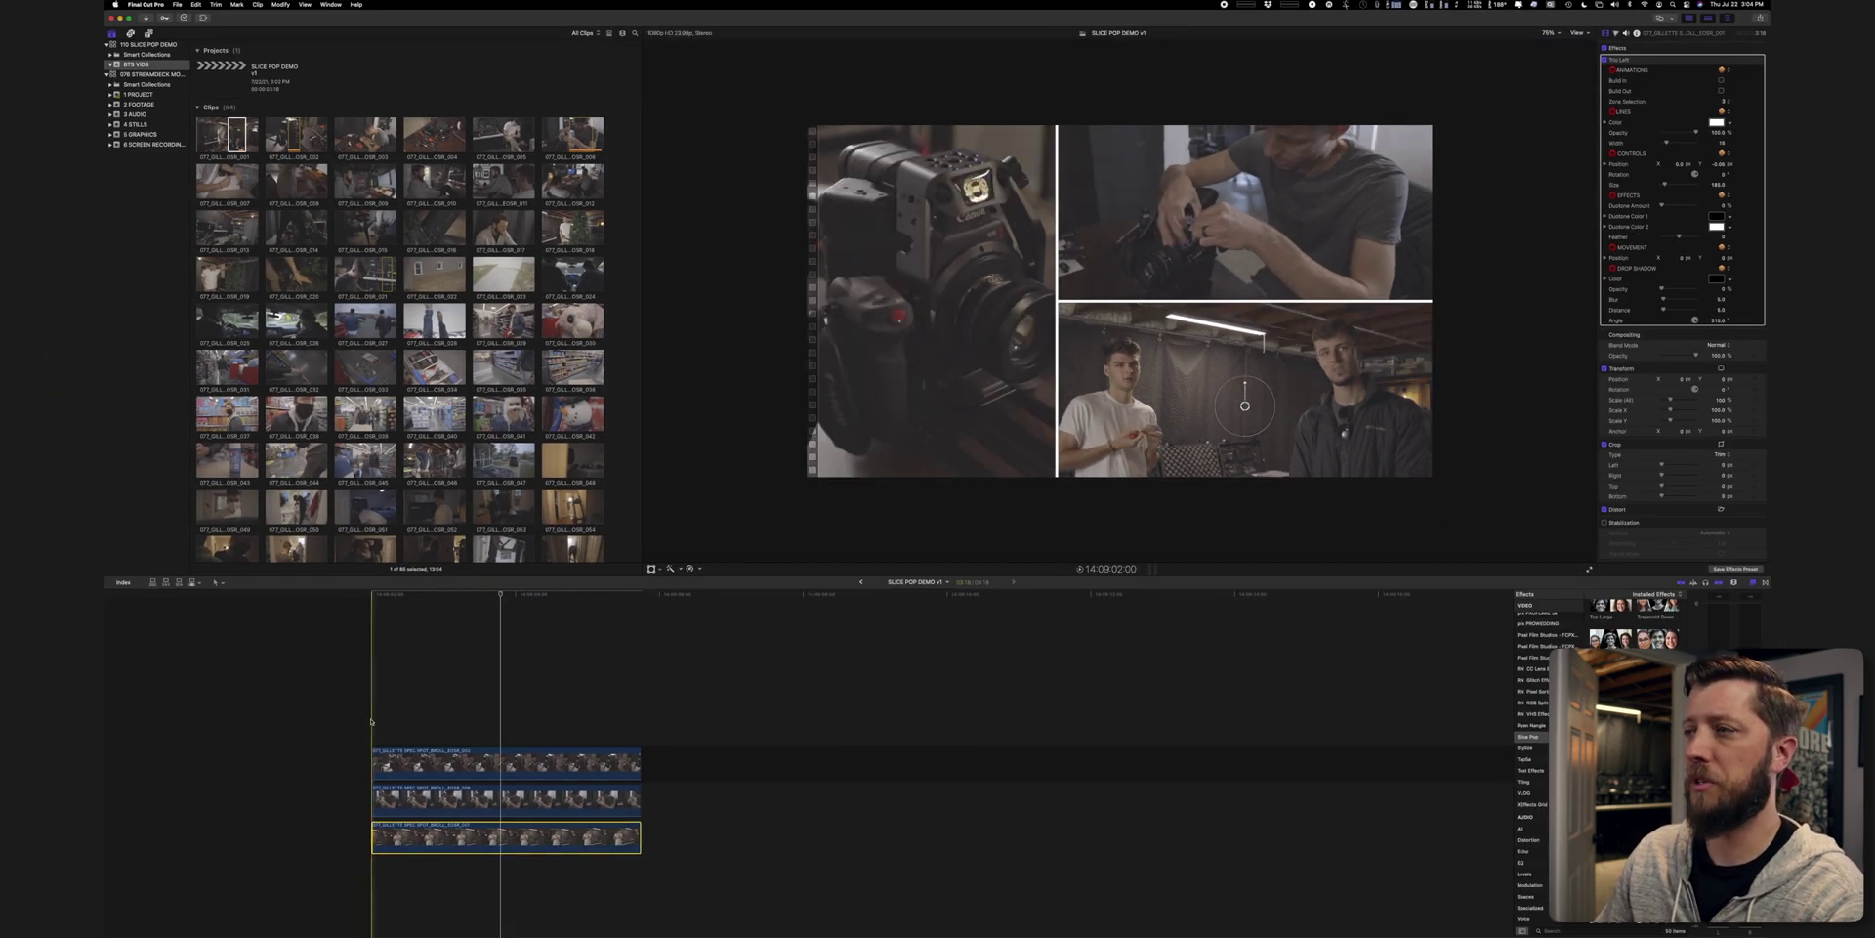
Play back the Trio Left split screen twice from the start and step through a few frames.
click(371, 721)
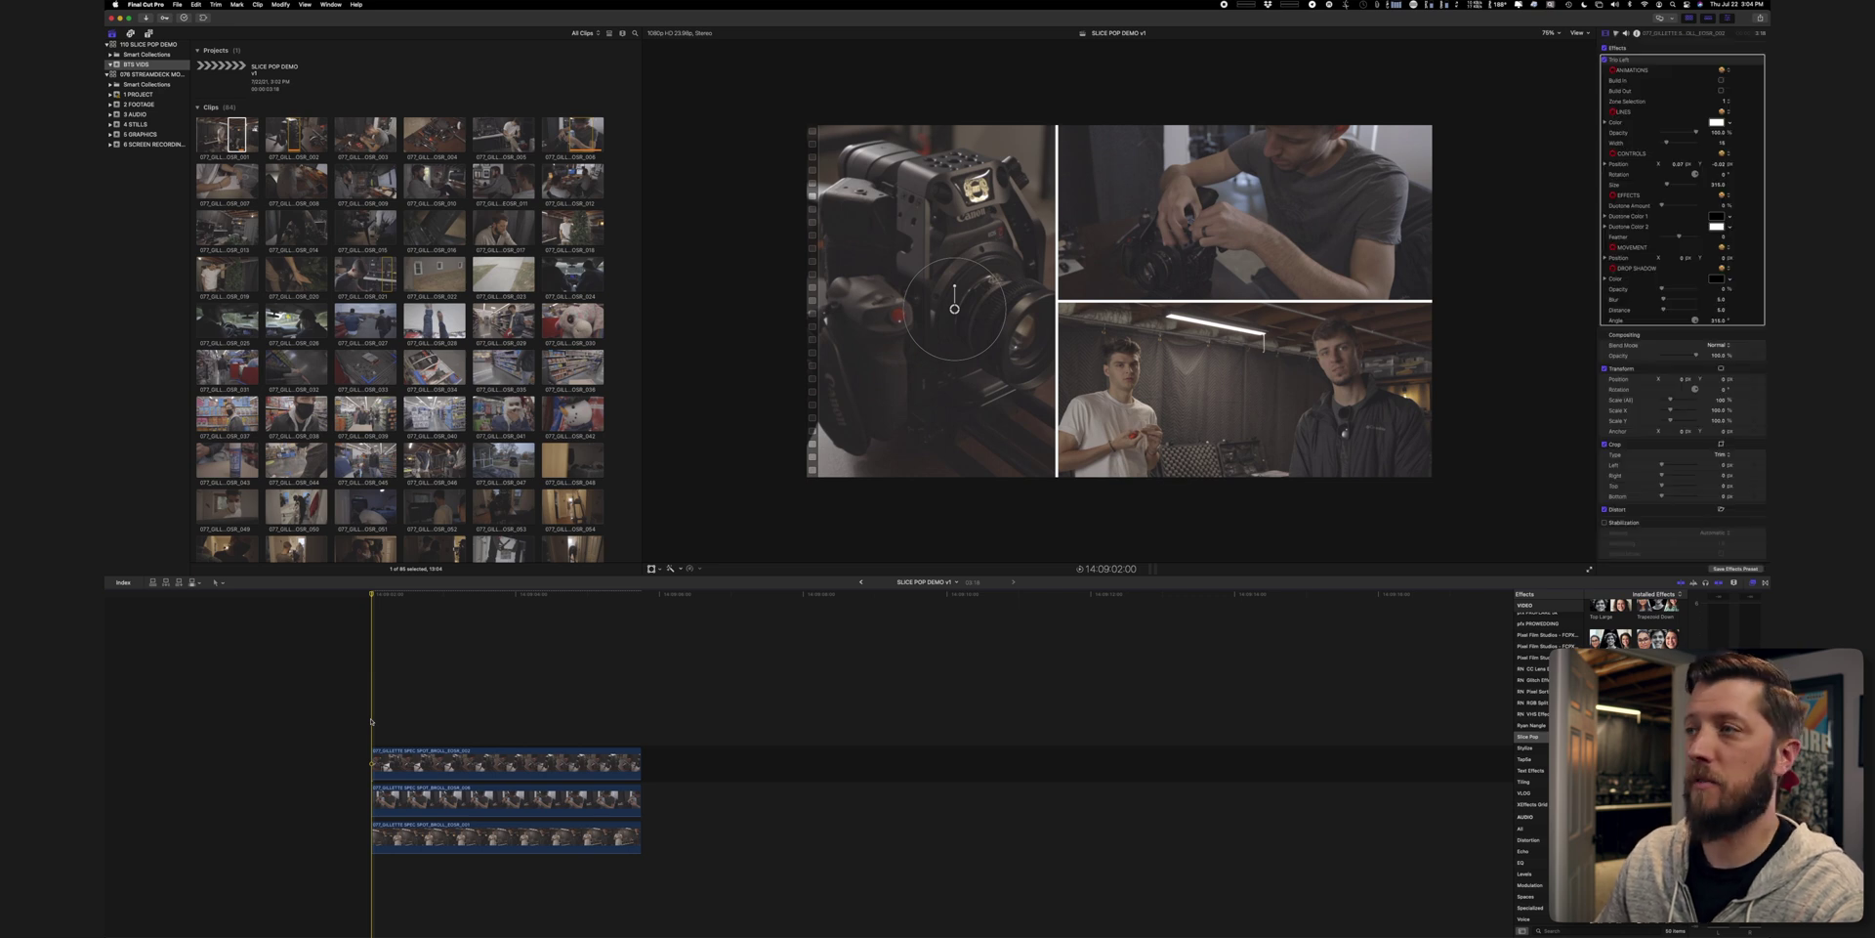
key(space)
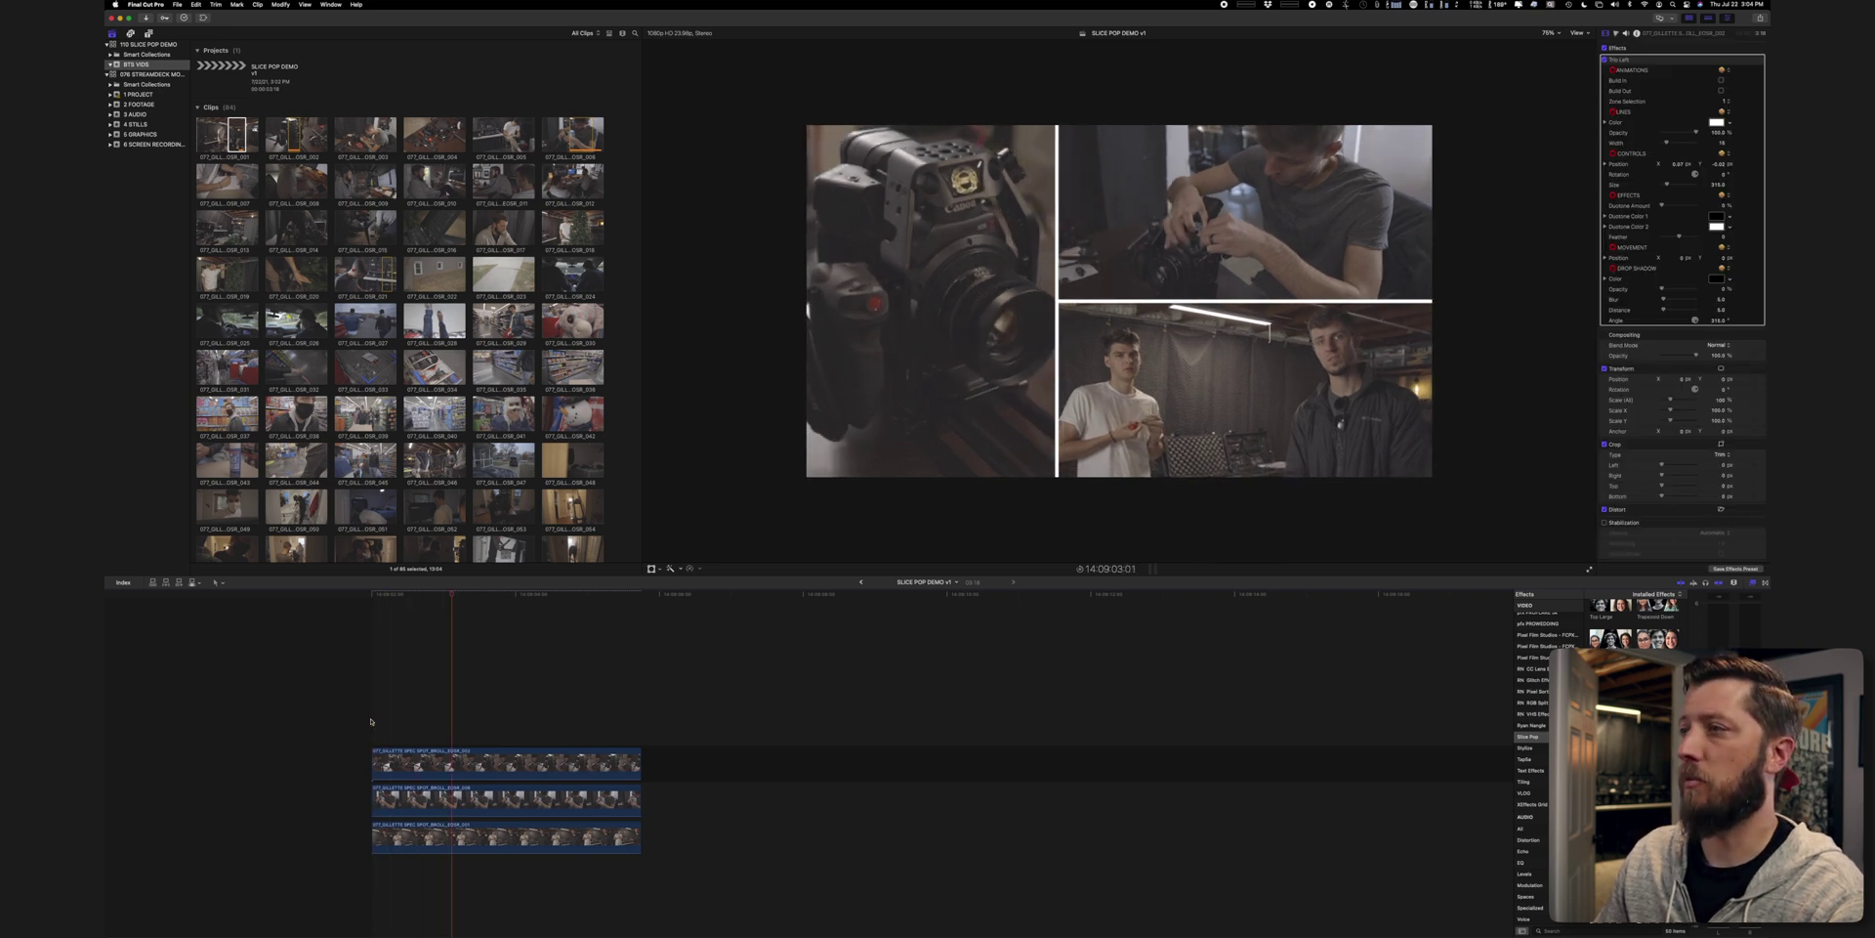
key(space)
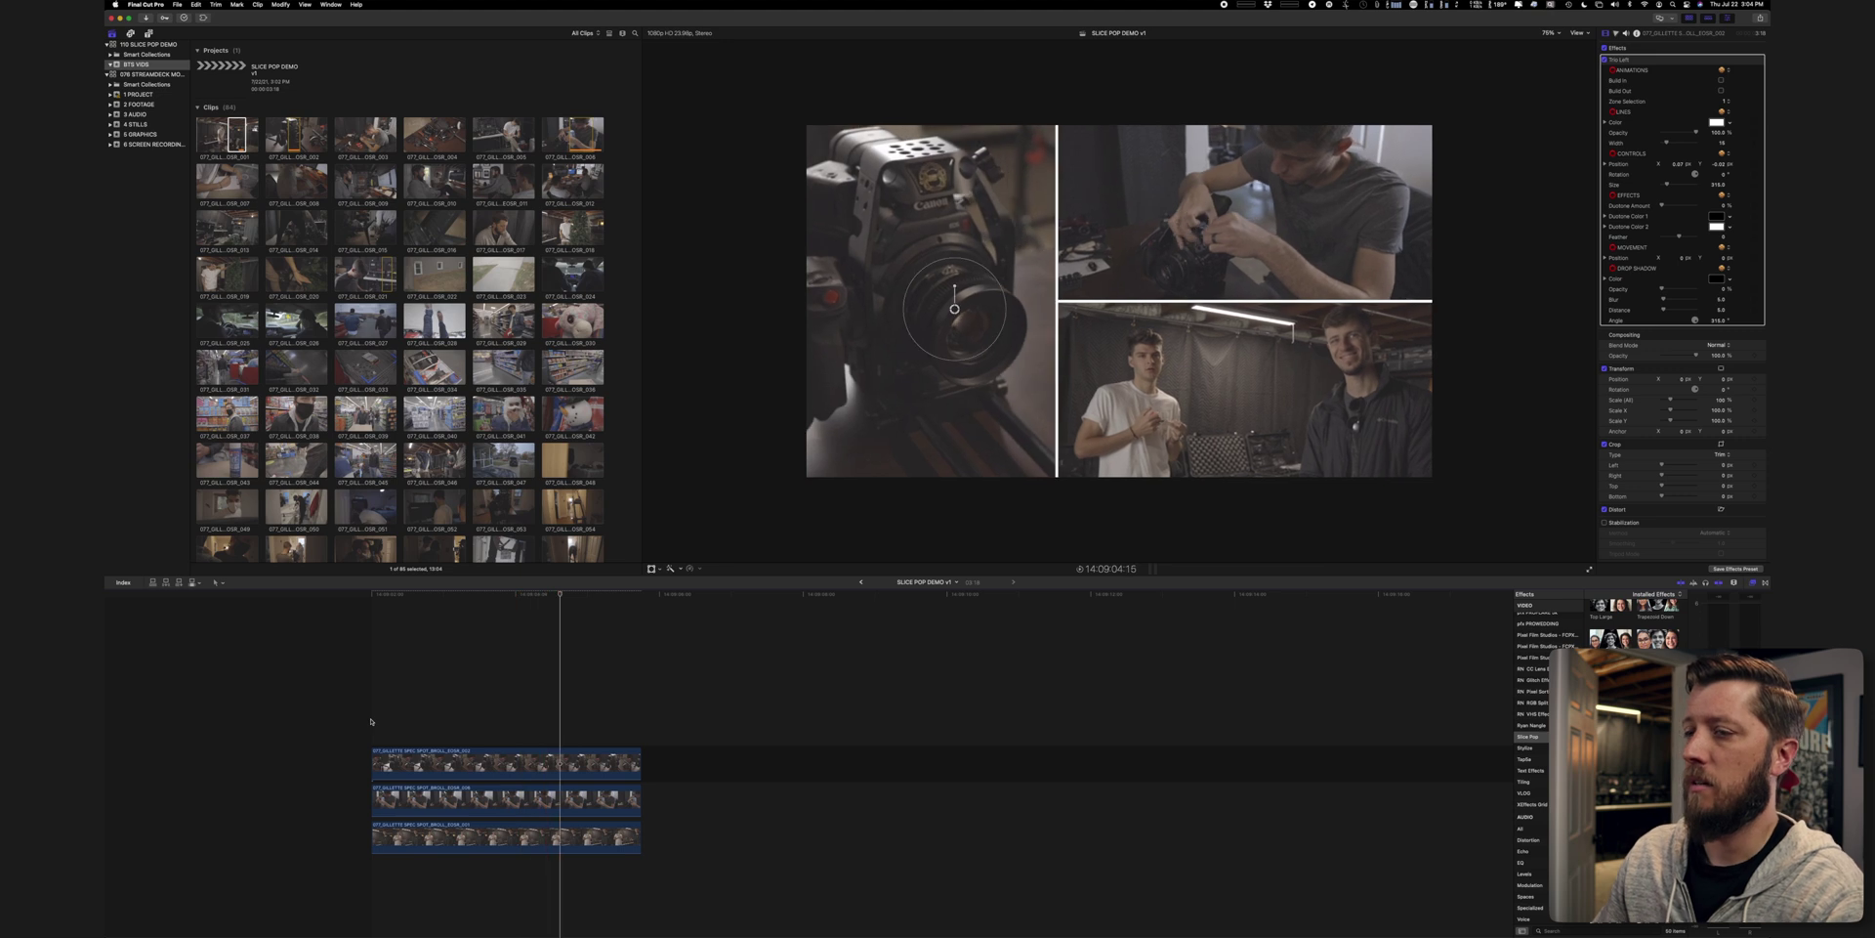
click(371, 721)
key(space)
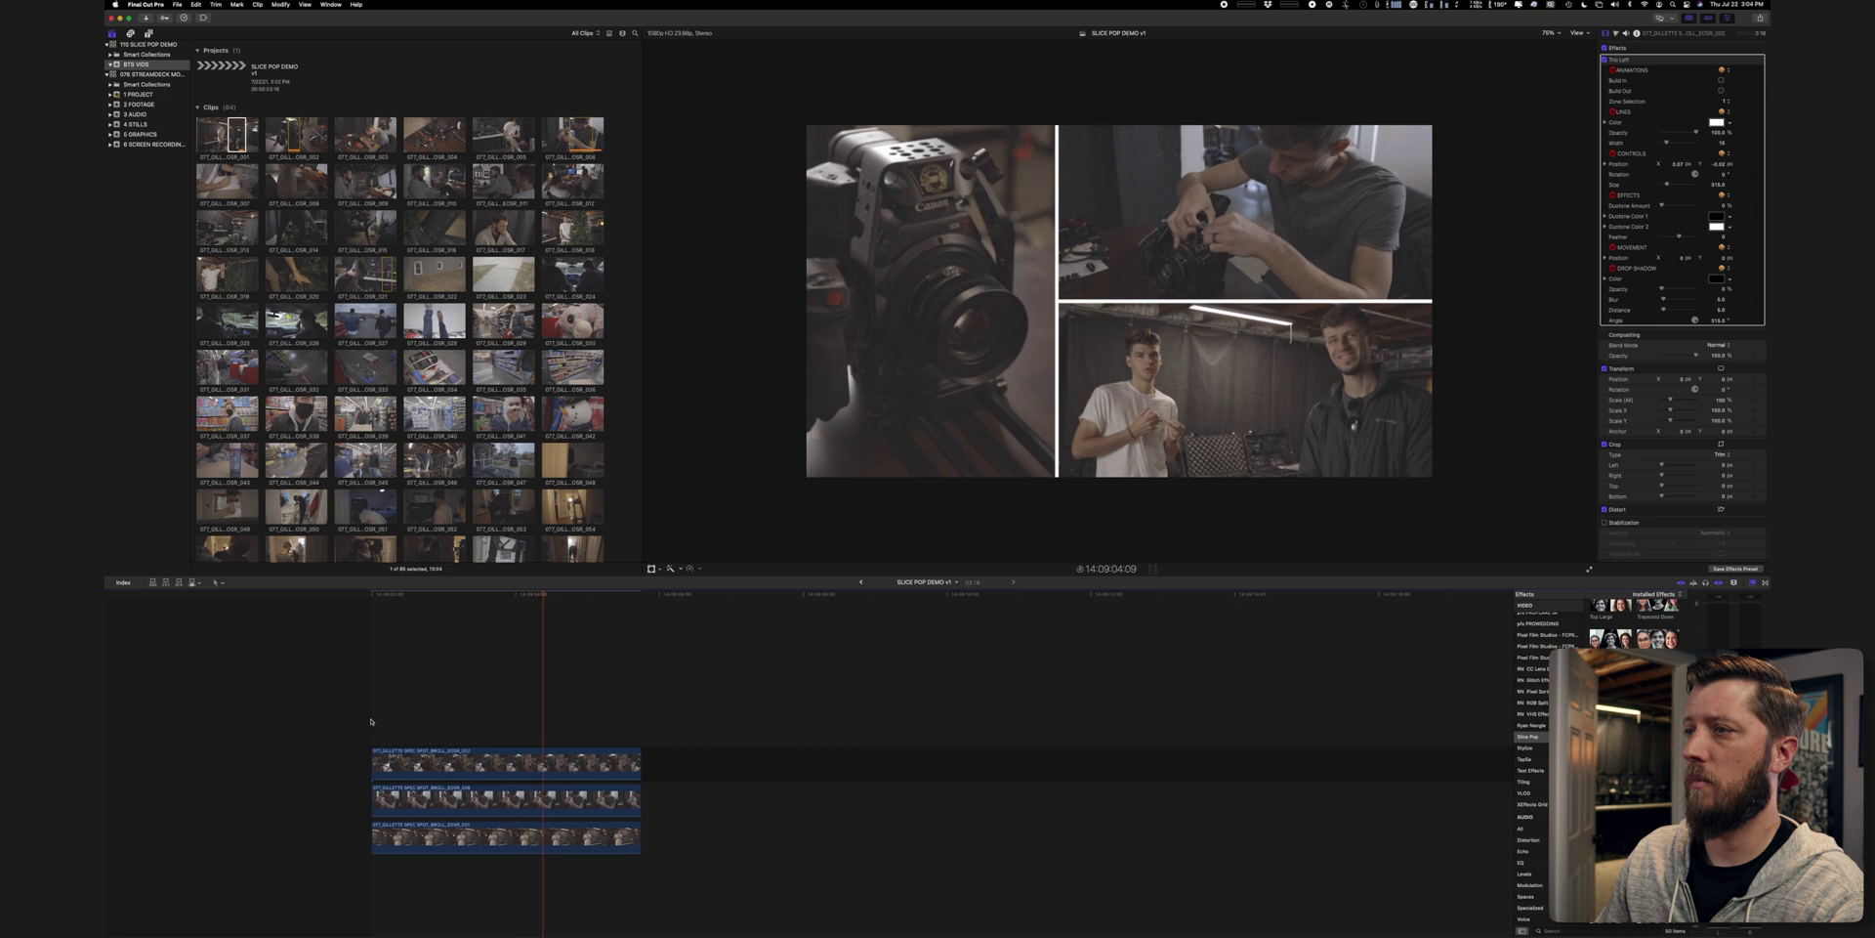
key(space)
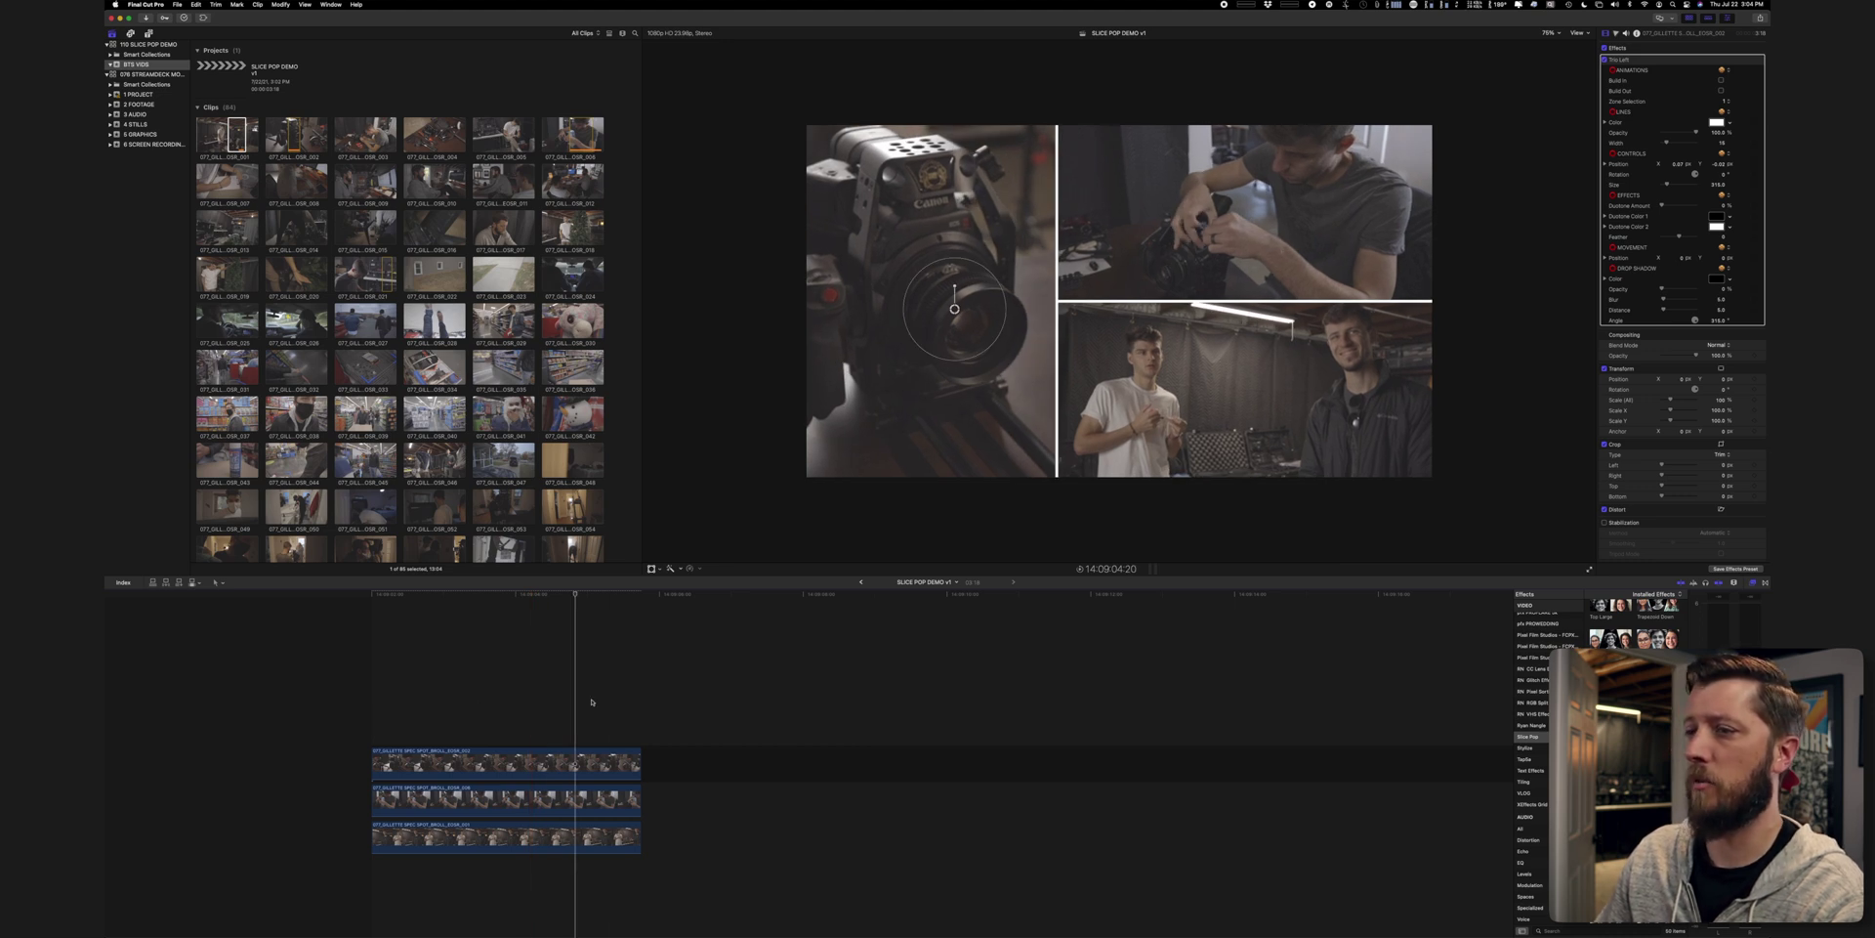
click(517, 698)
key(Right)
key(Right)
key(Right)
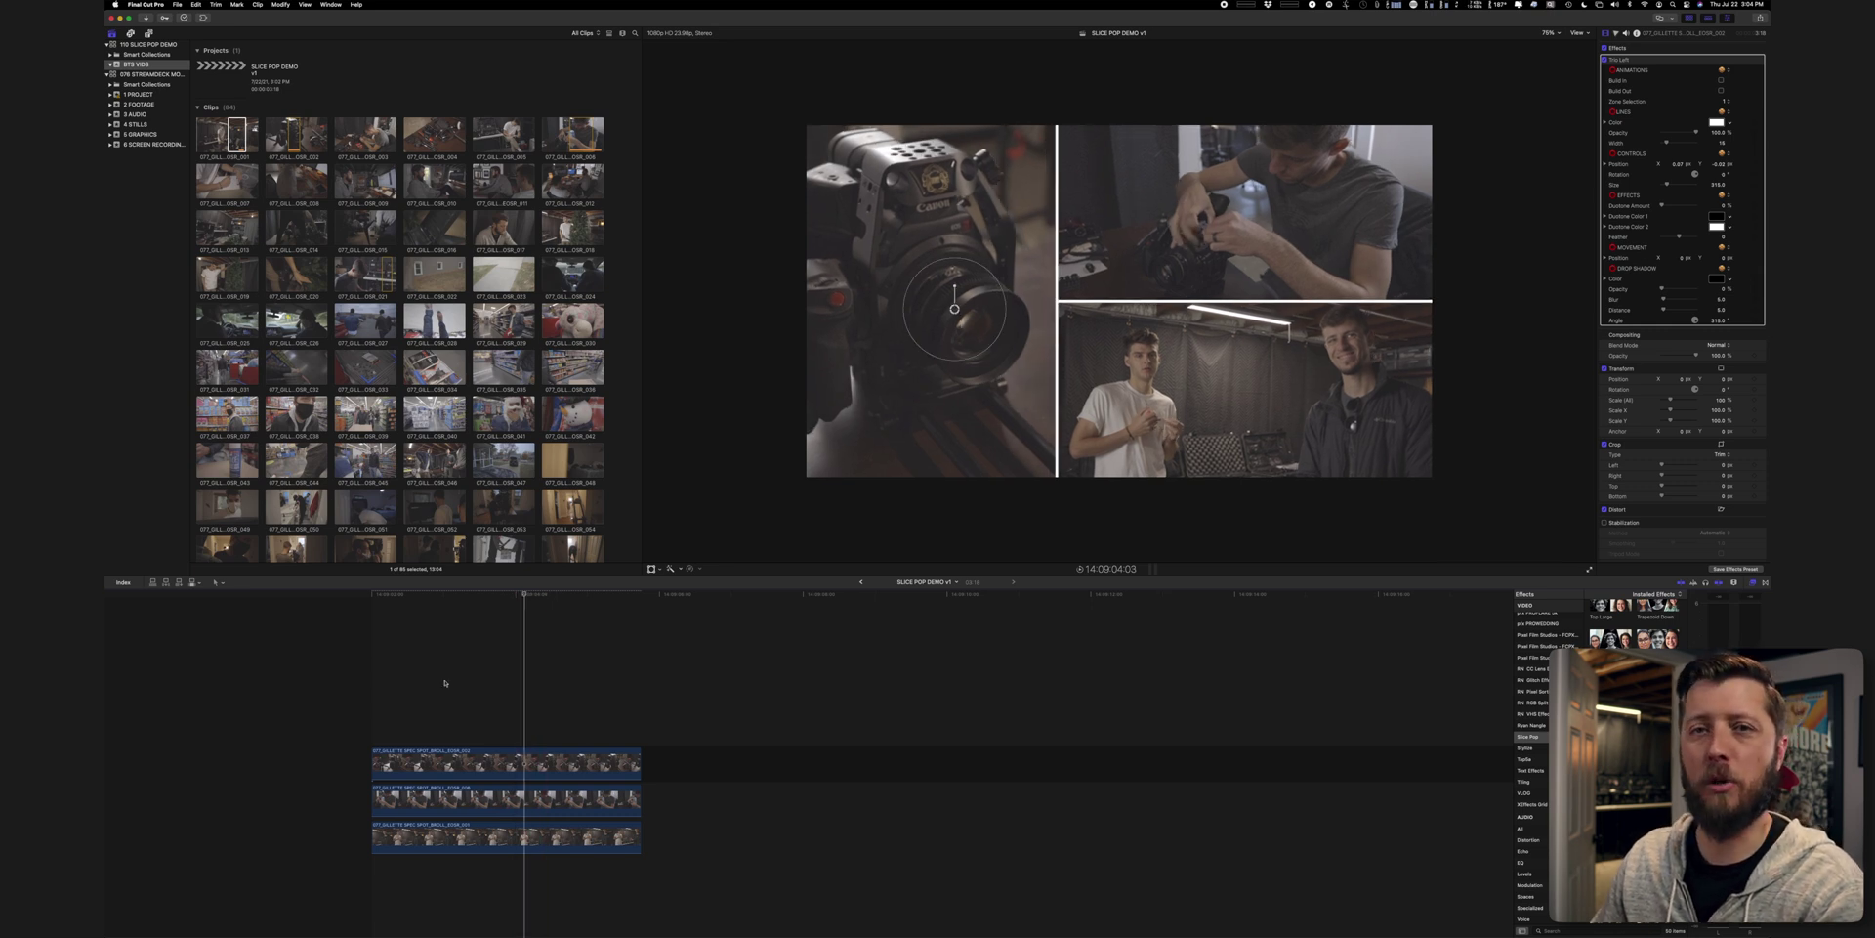
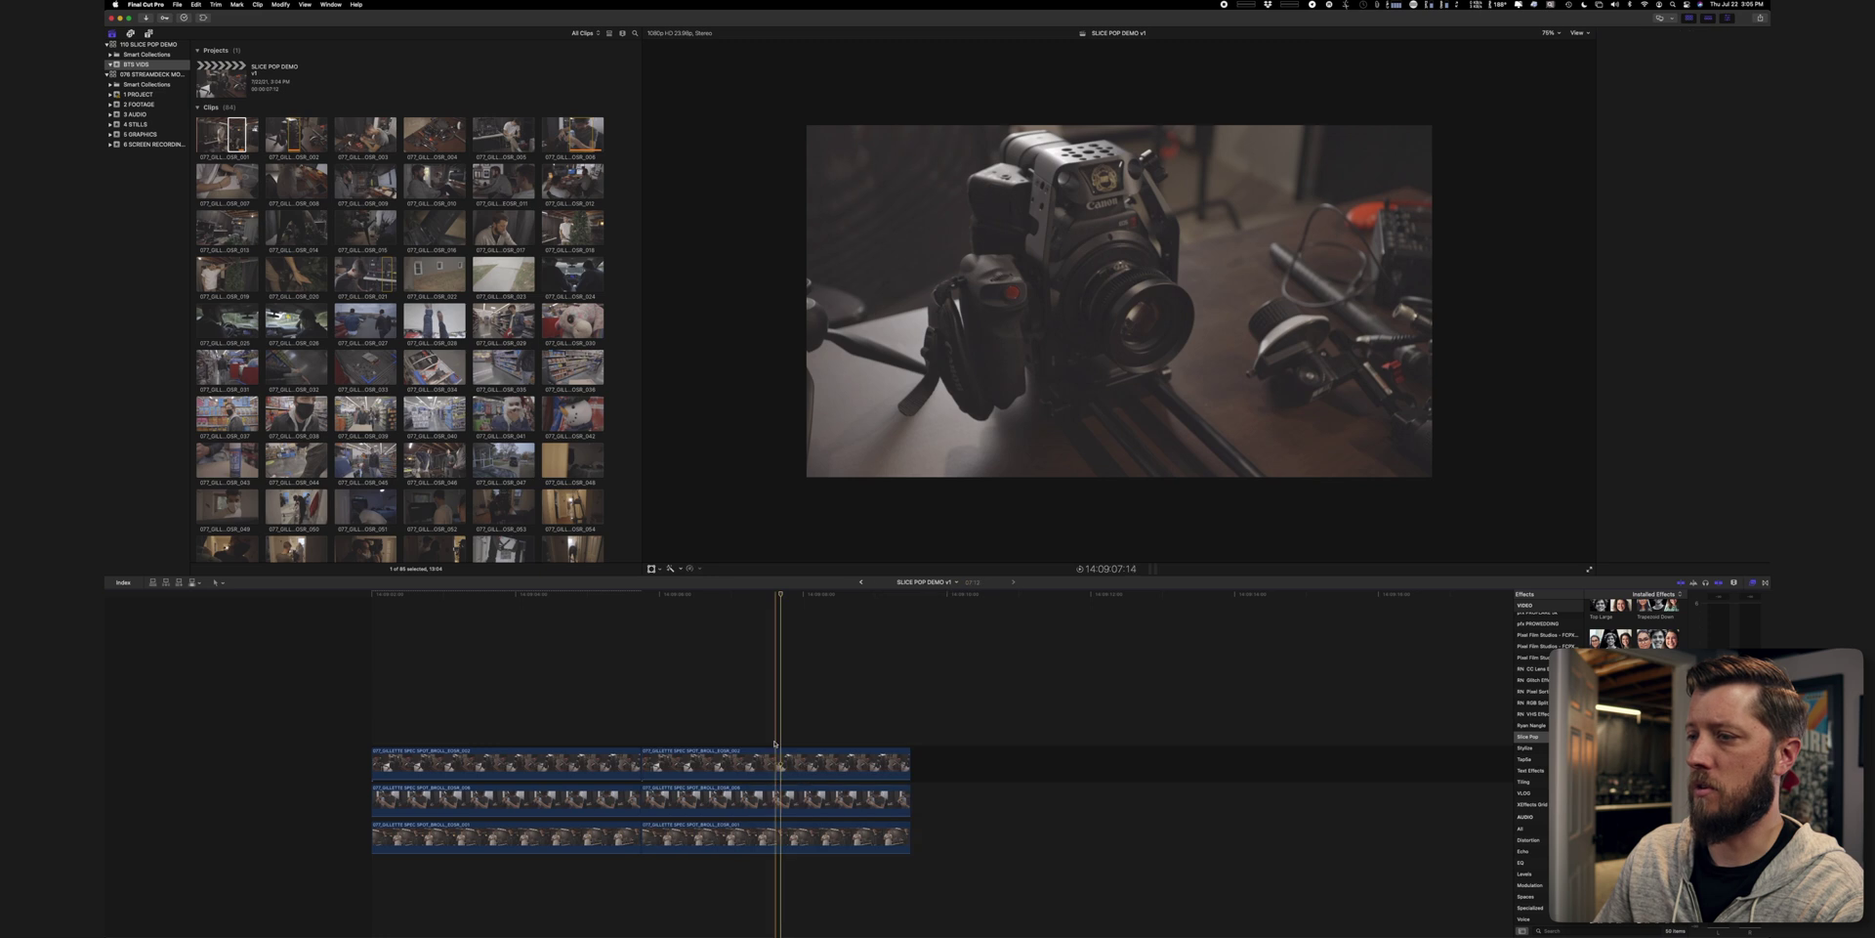
Trim both sides of the second stack's top clip around the camera and move it to the left part of the frame.
click(781, 799)
click(771, 846)
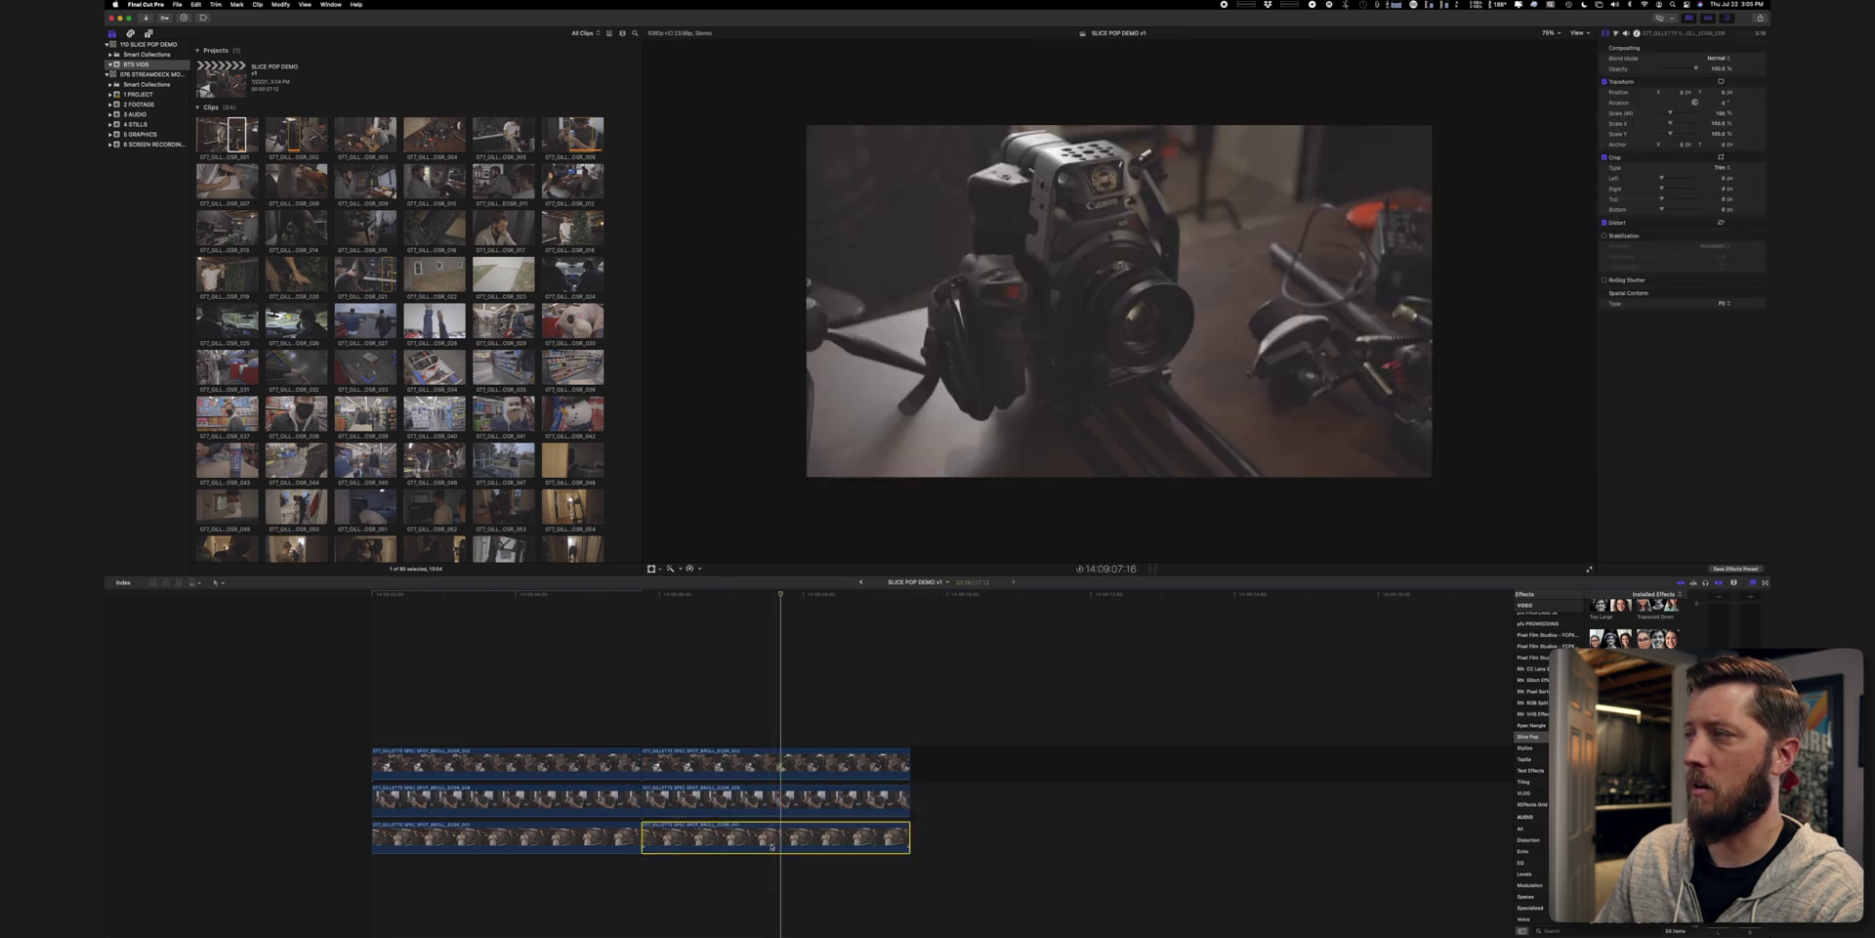
click(742, 602)
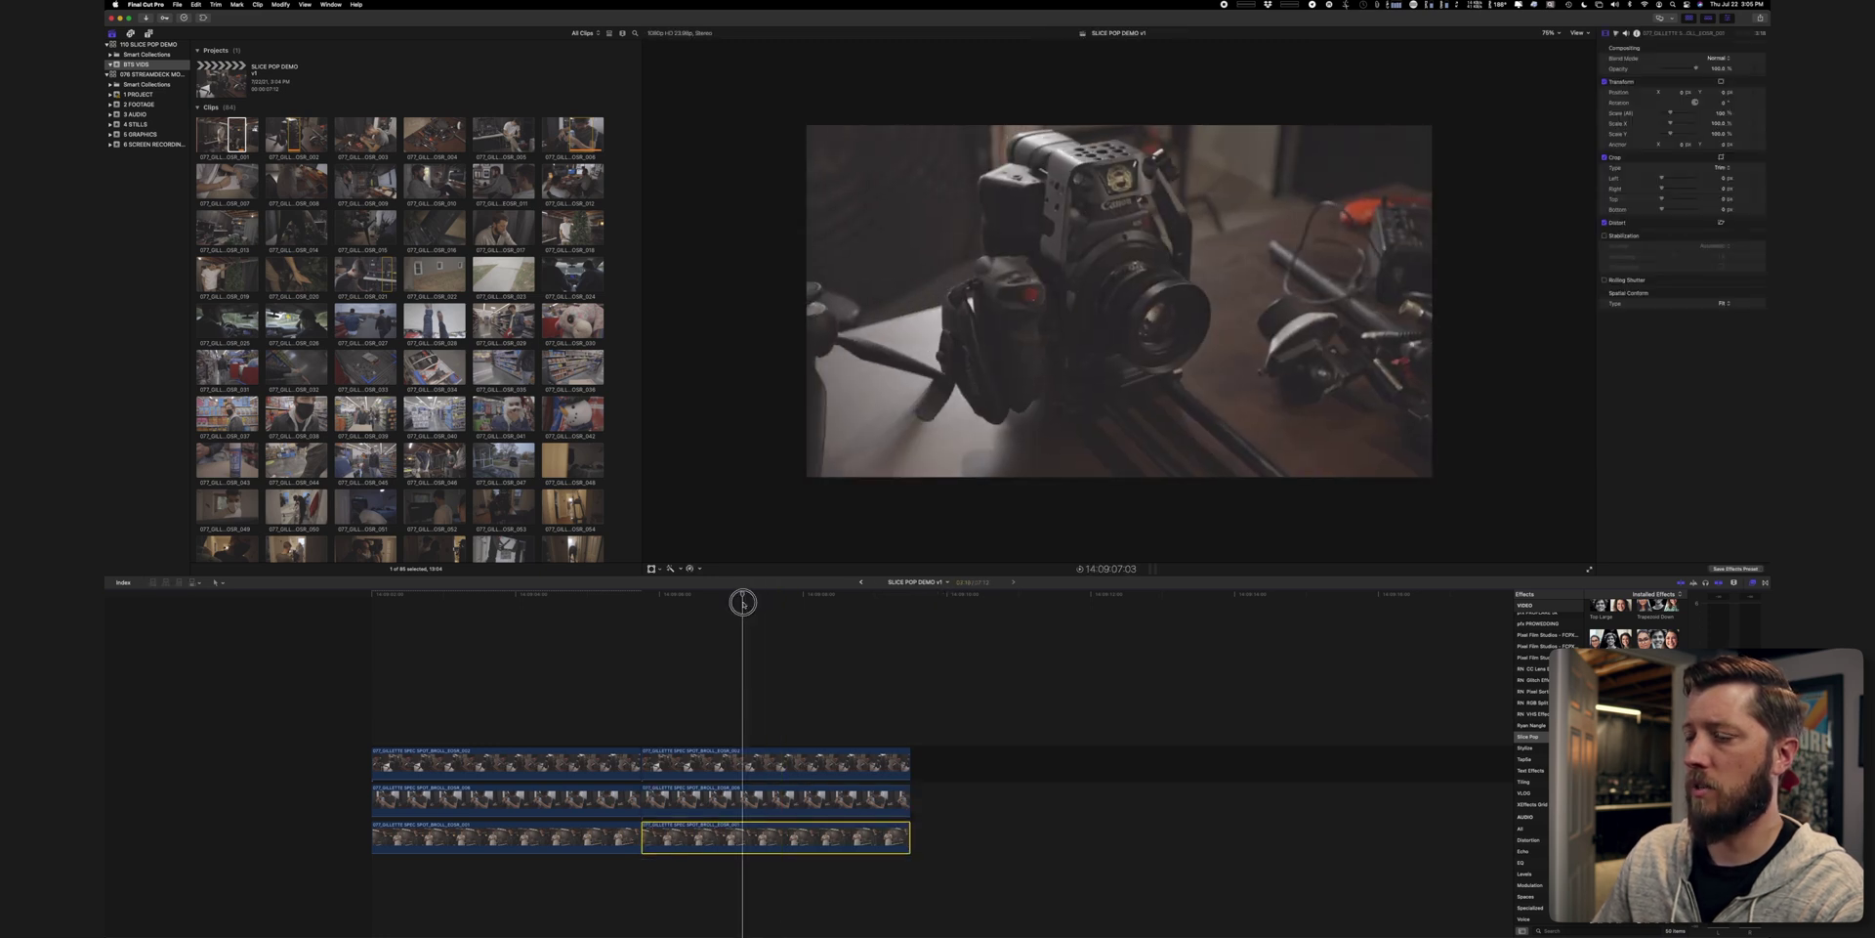
click(746, 764)
key(shift+t)
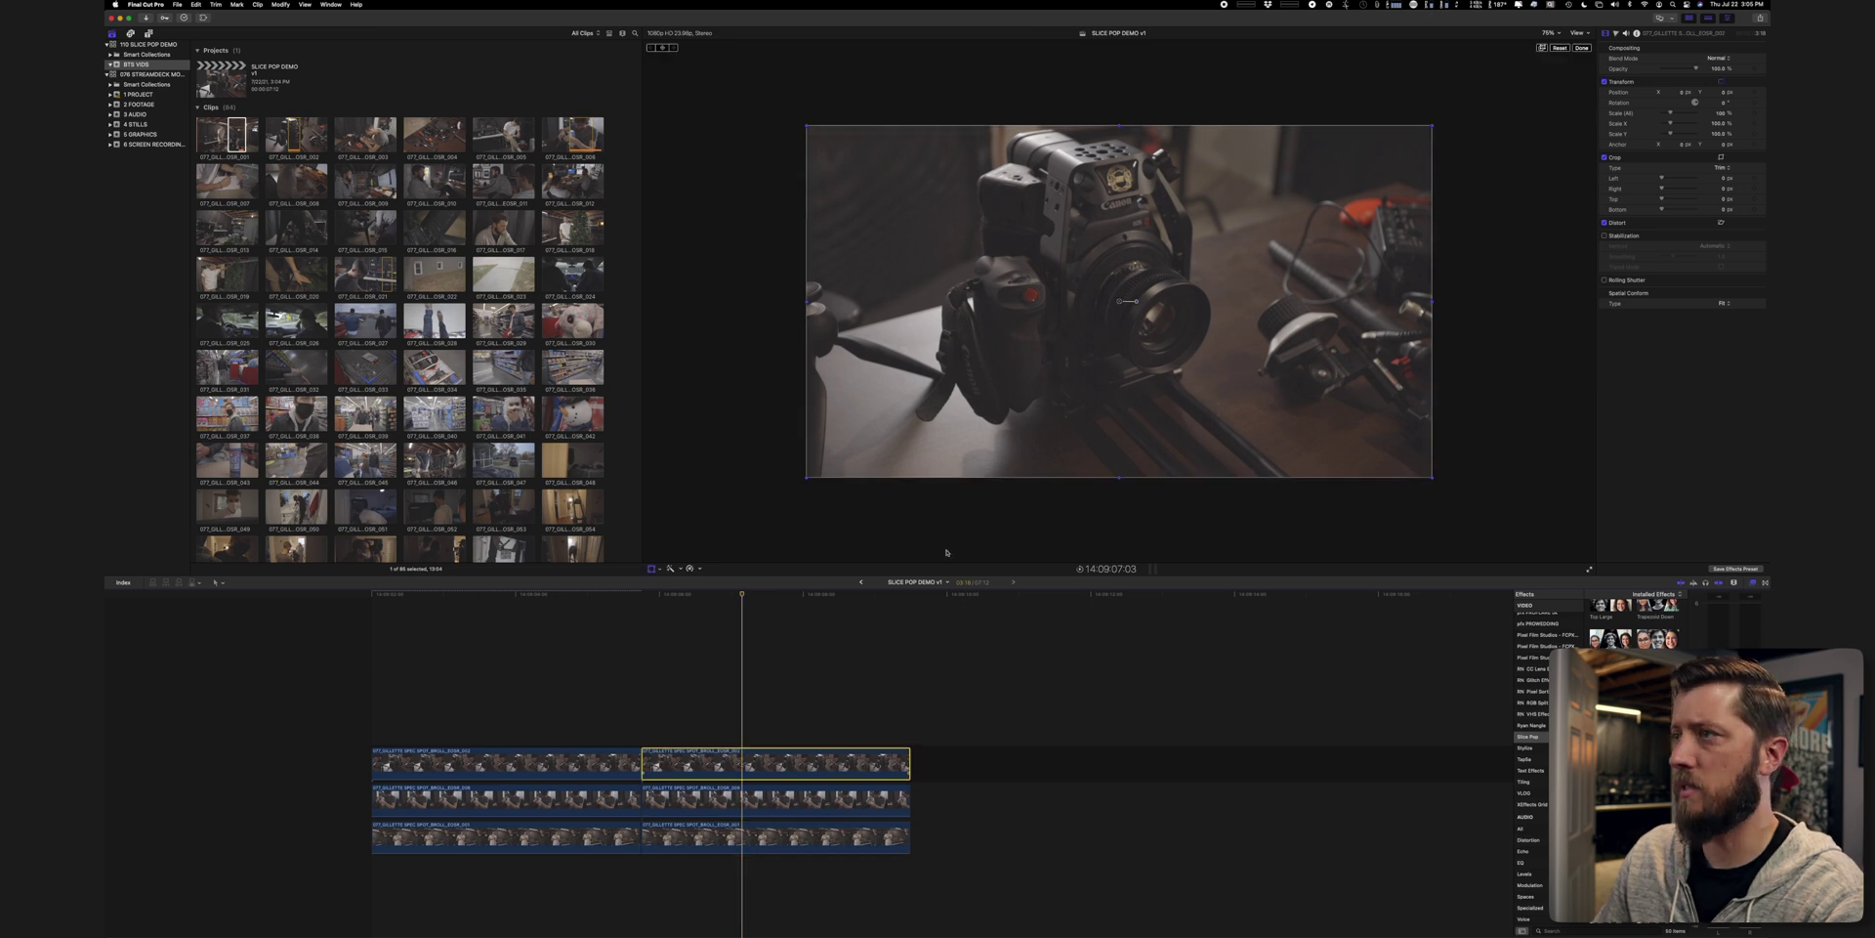
key(shift+c)
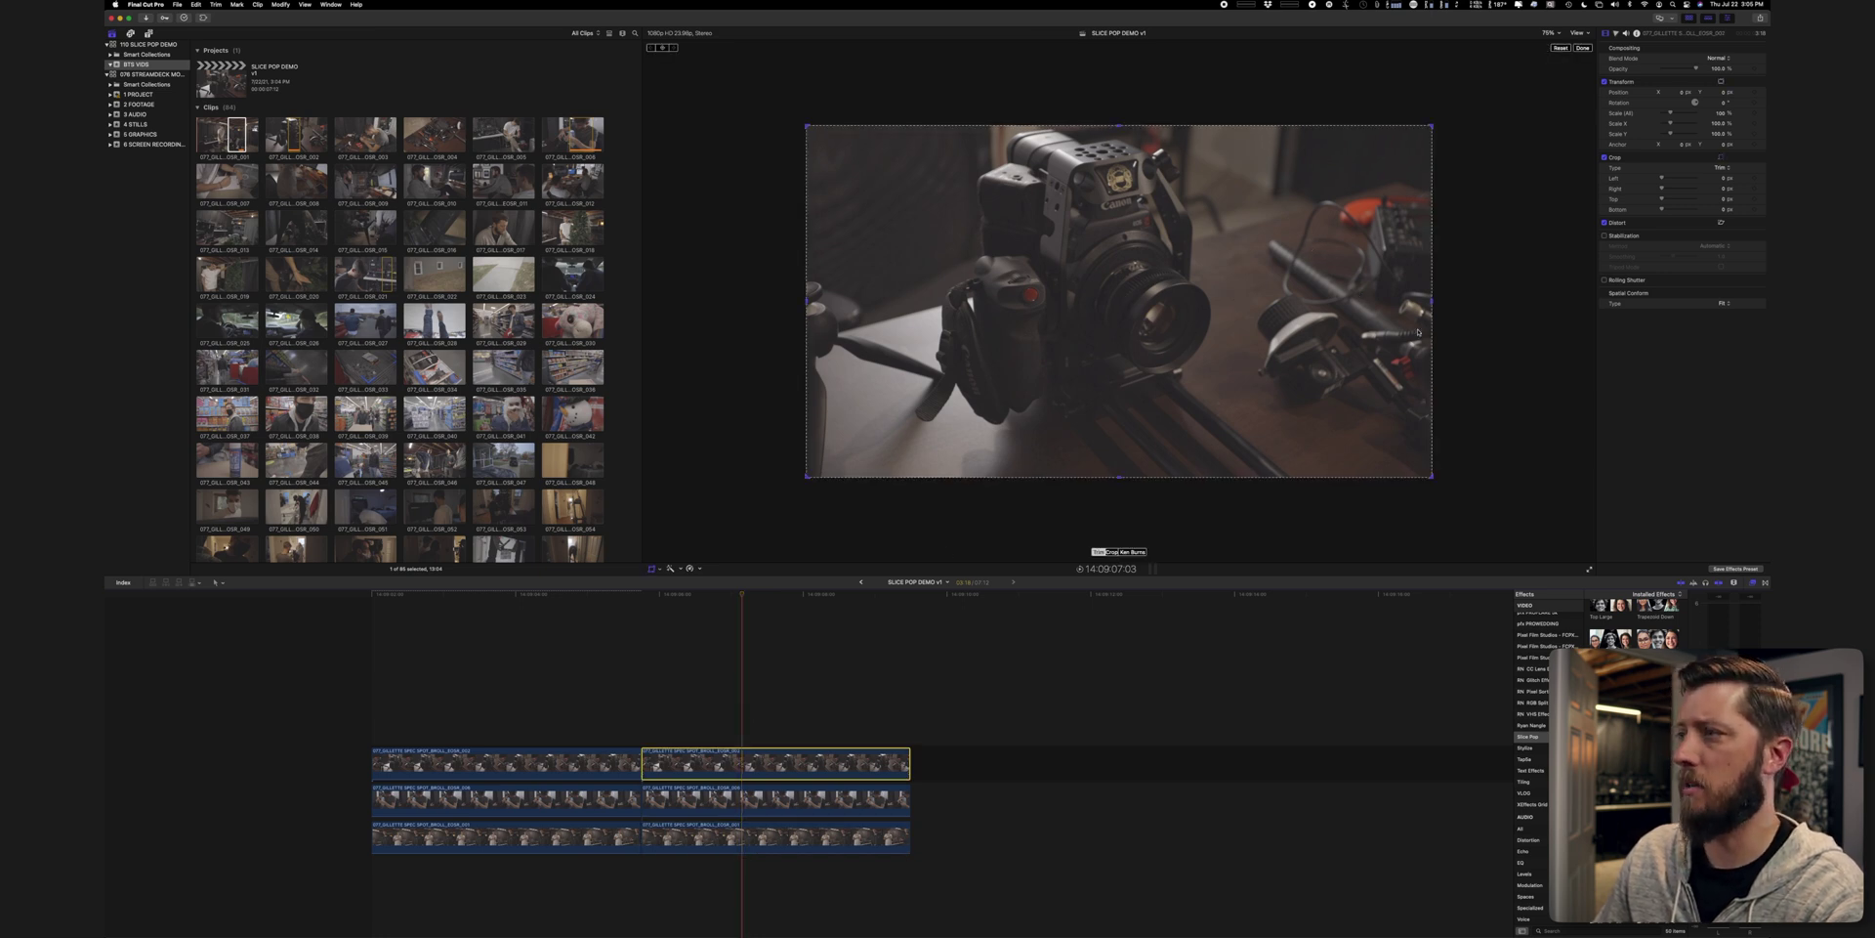
drag(1432, 306, 1226, 344)
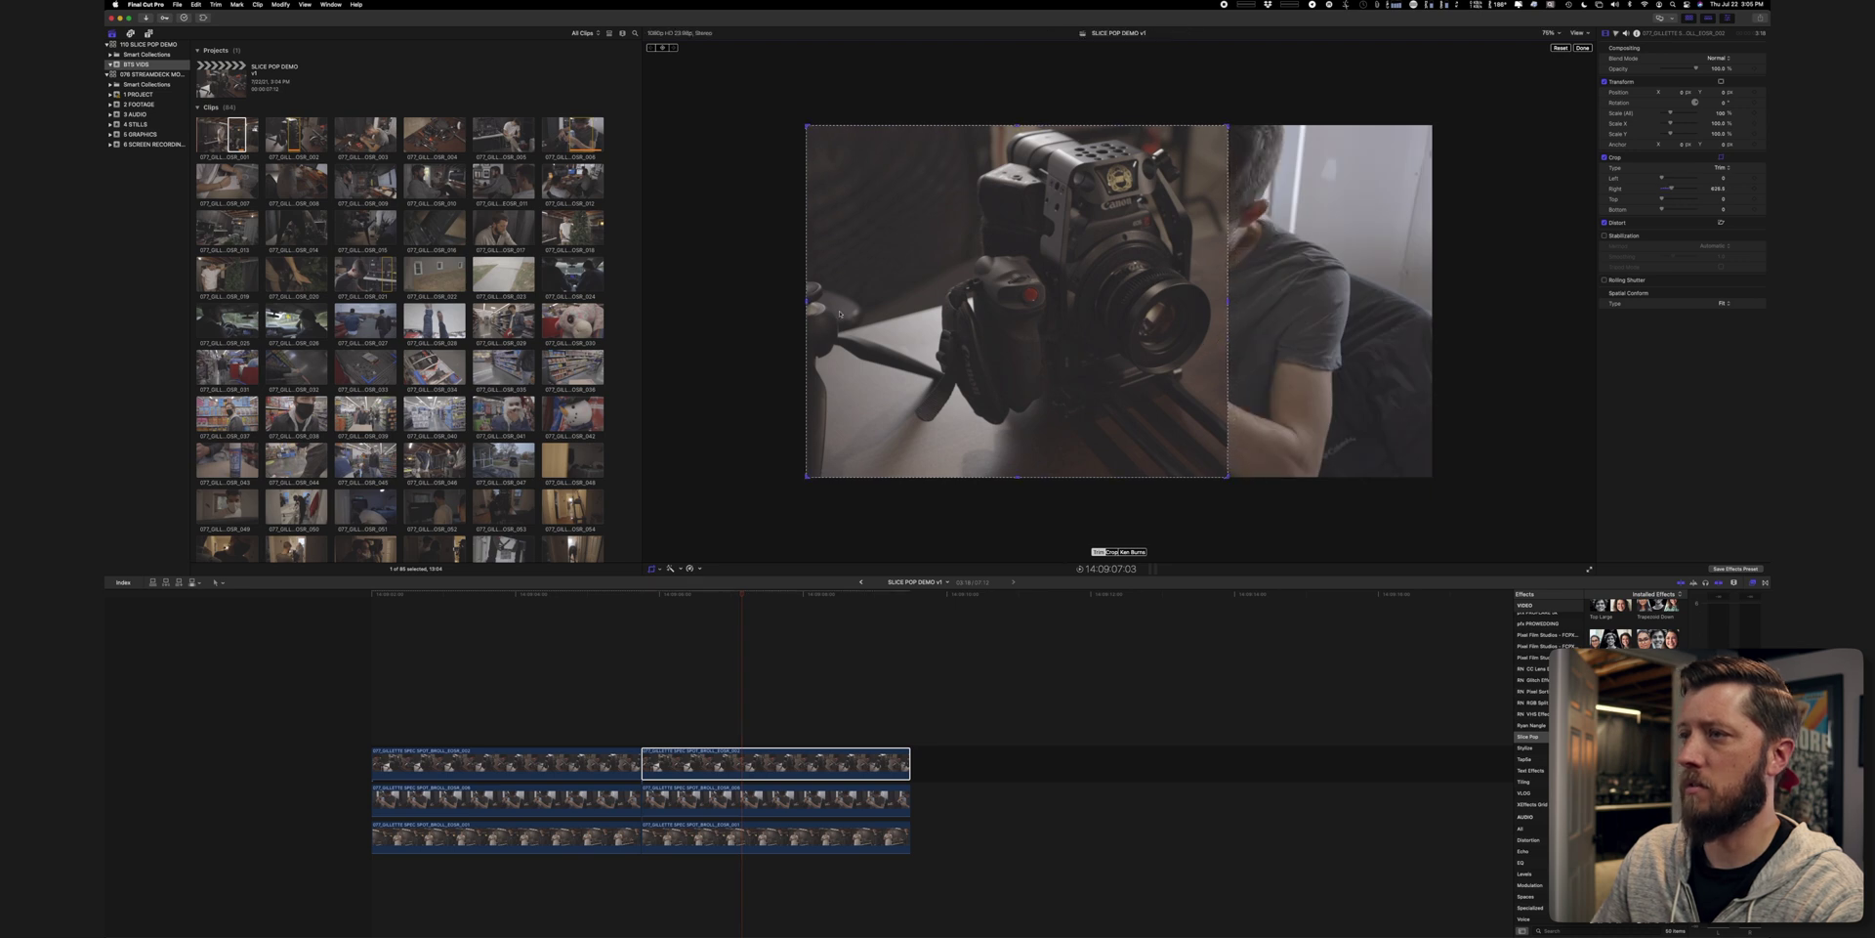
drag(808, 301, 935, 297)
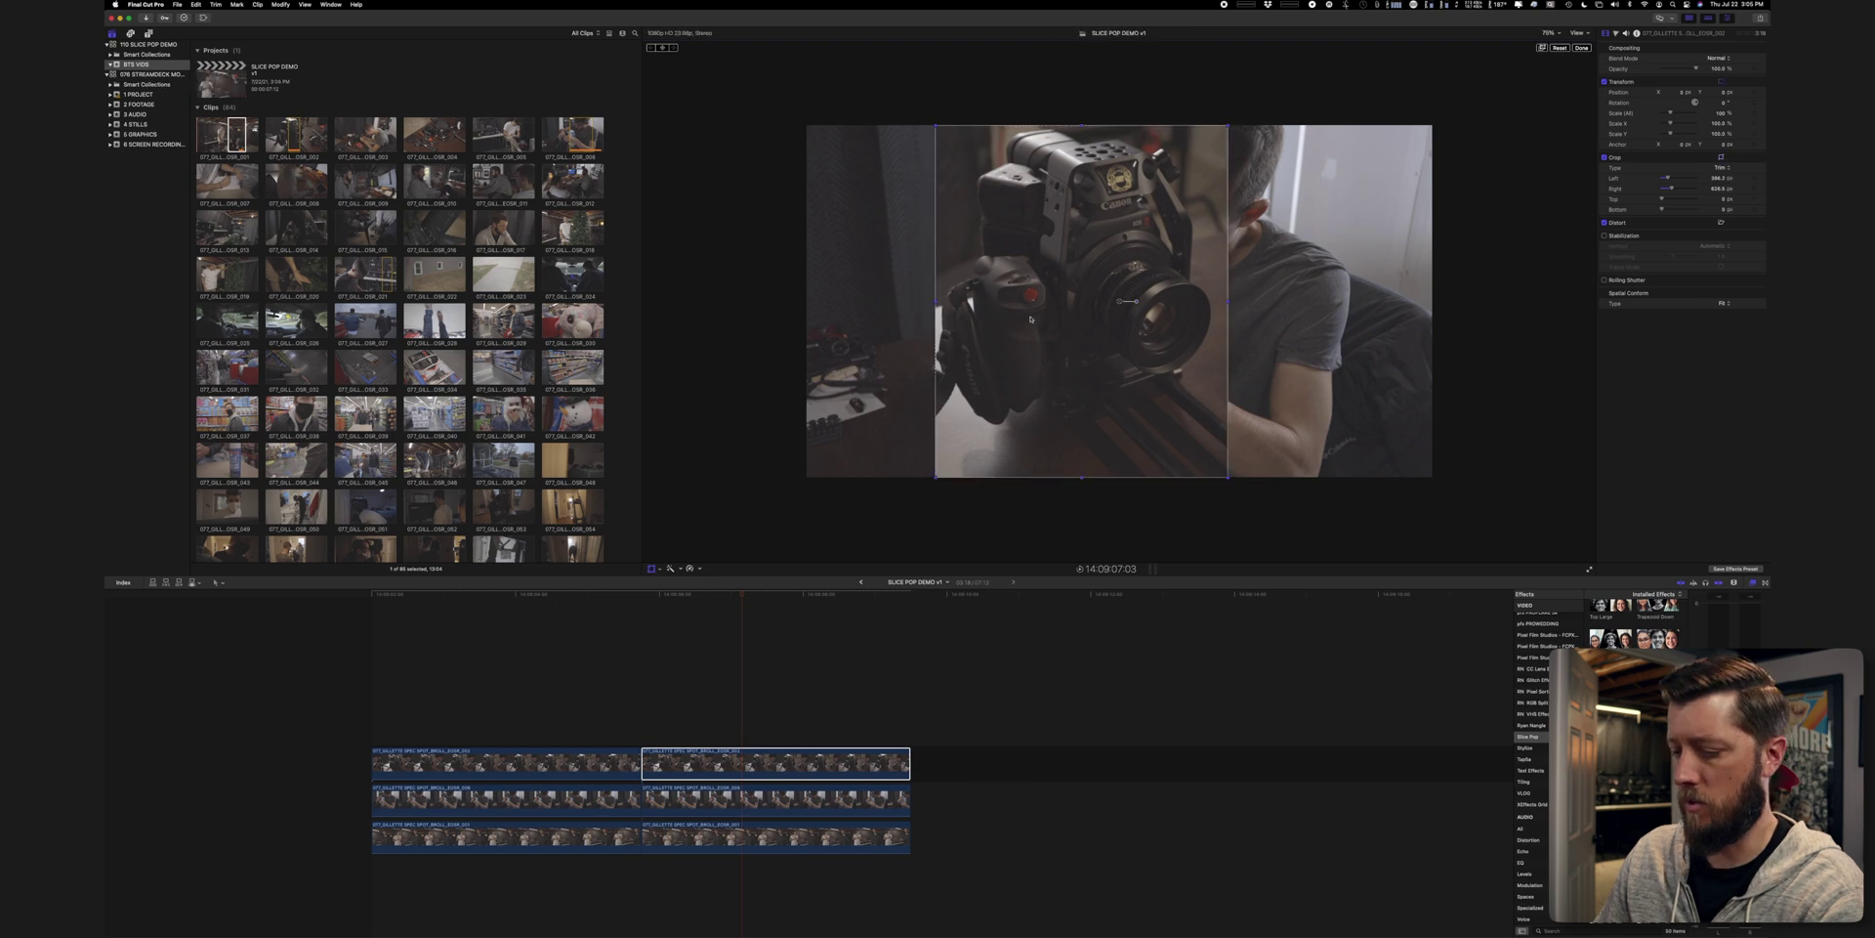
drag(1119, 300, 957, 310)
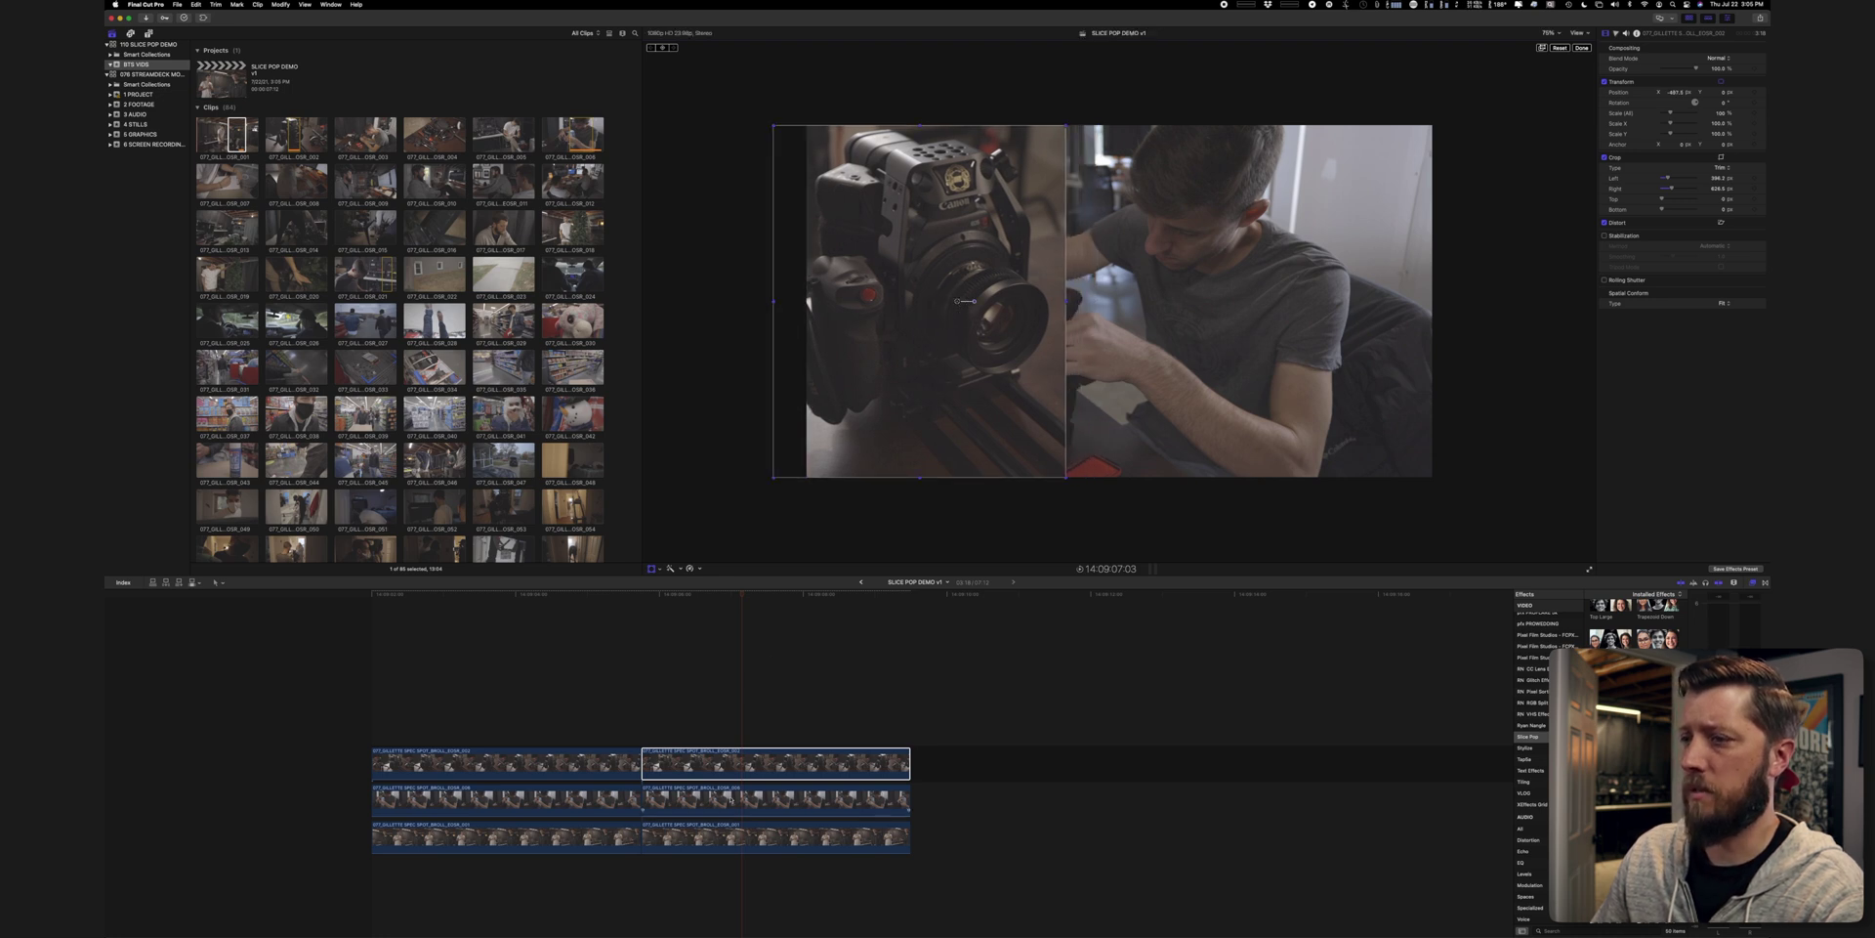
Scale the second stack's middle clip to about 63% and position it in the upper-right area of the frame.
click(730, 800)
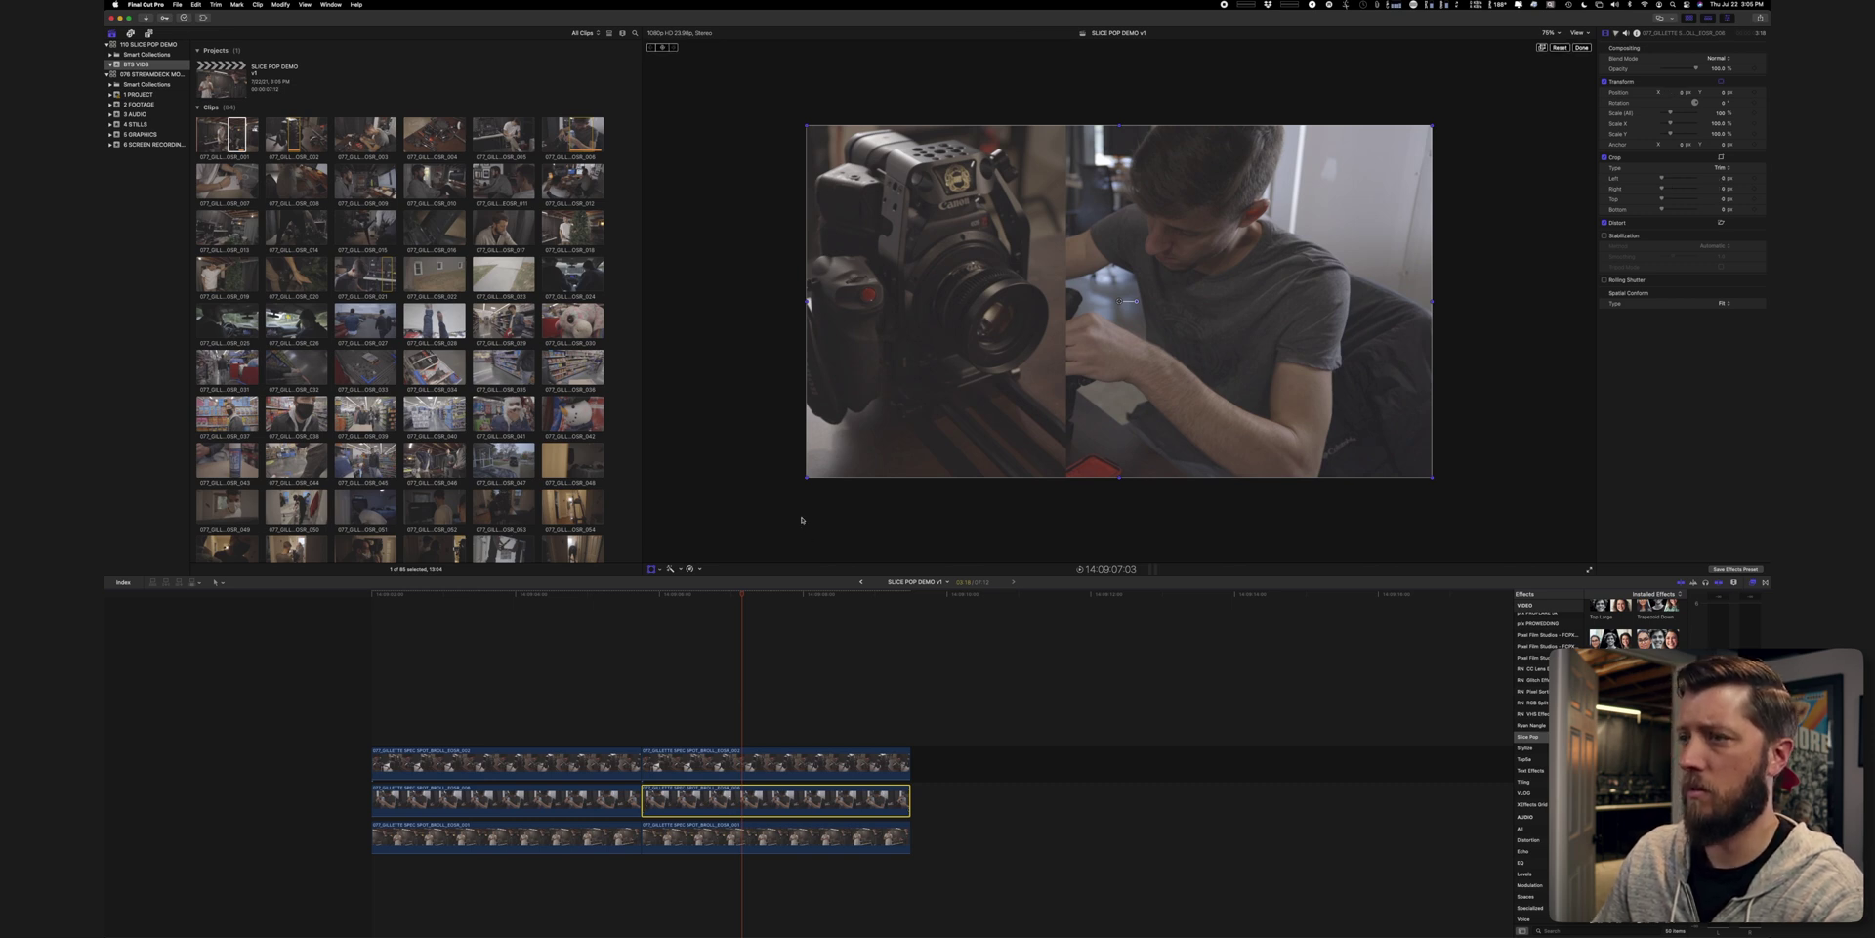
drag(808, 475, 947, 396)
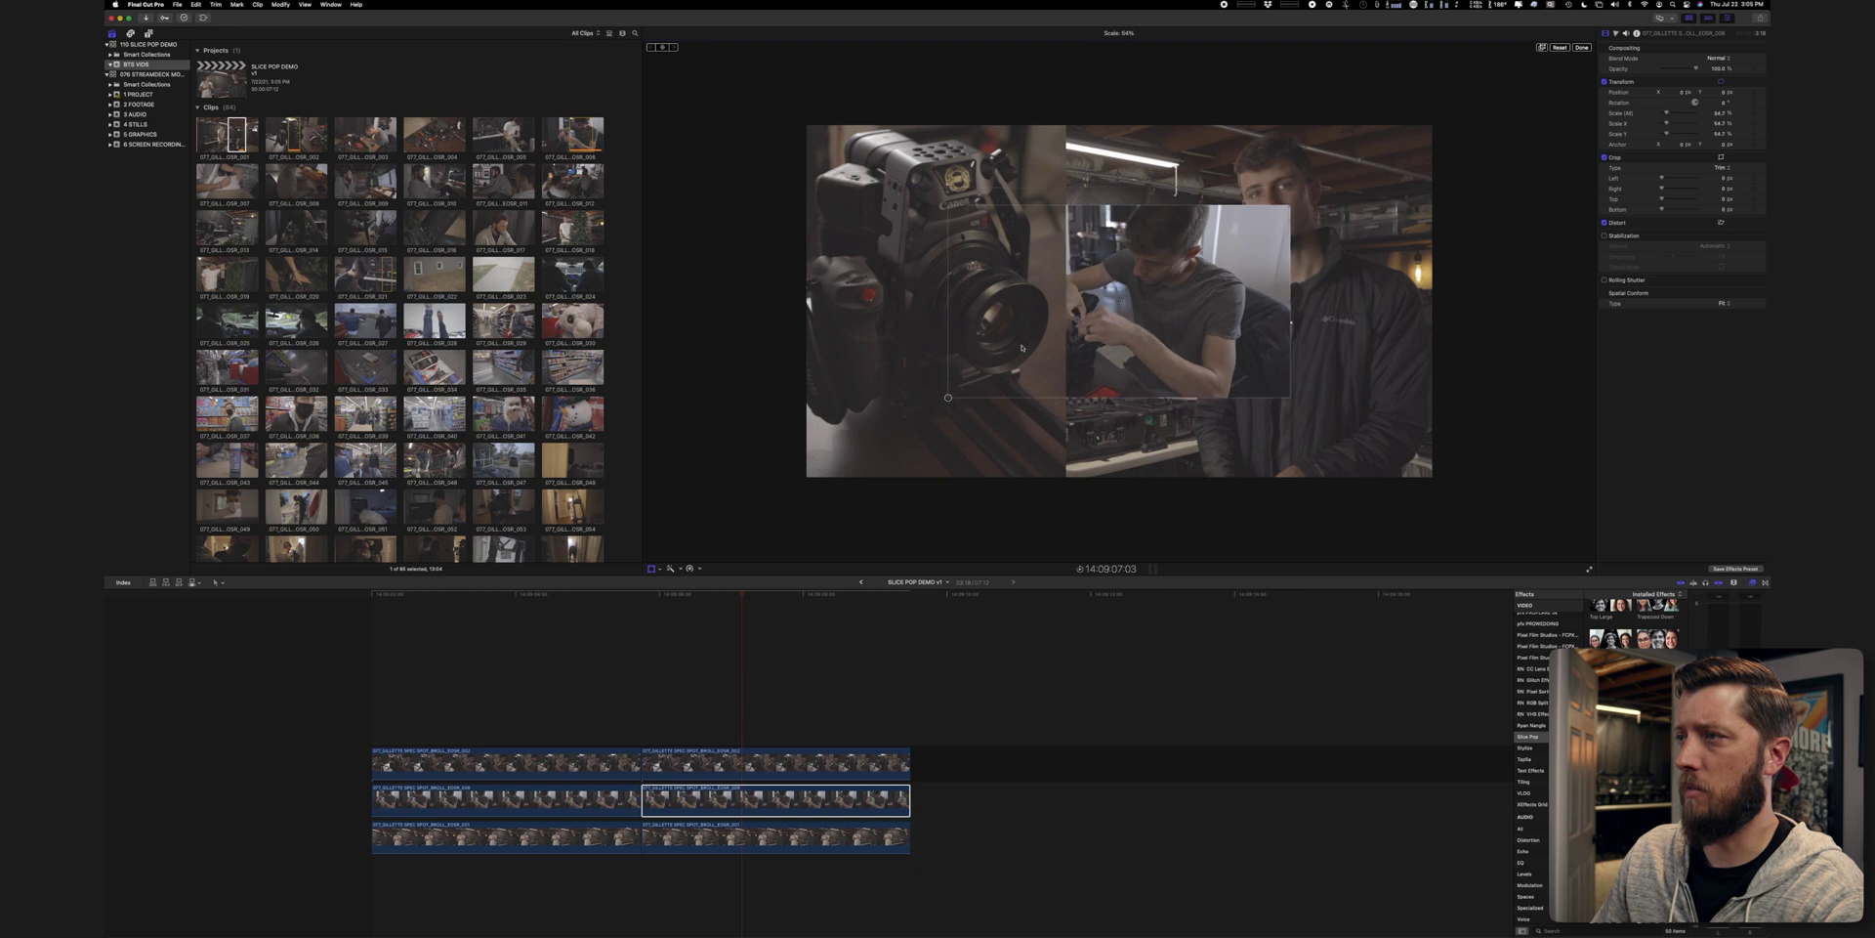
drag(1128, 302, 1236, 222)
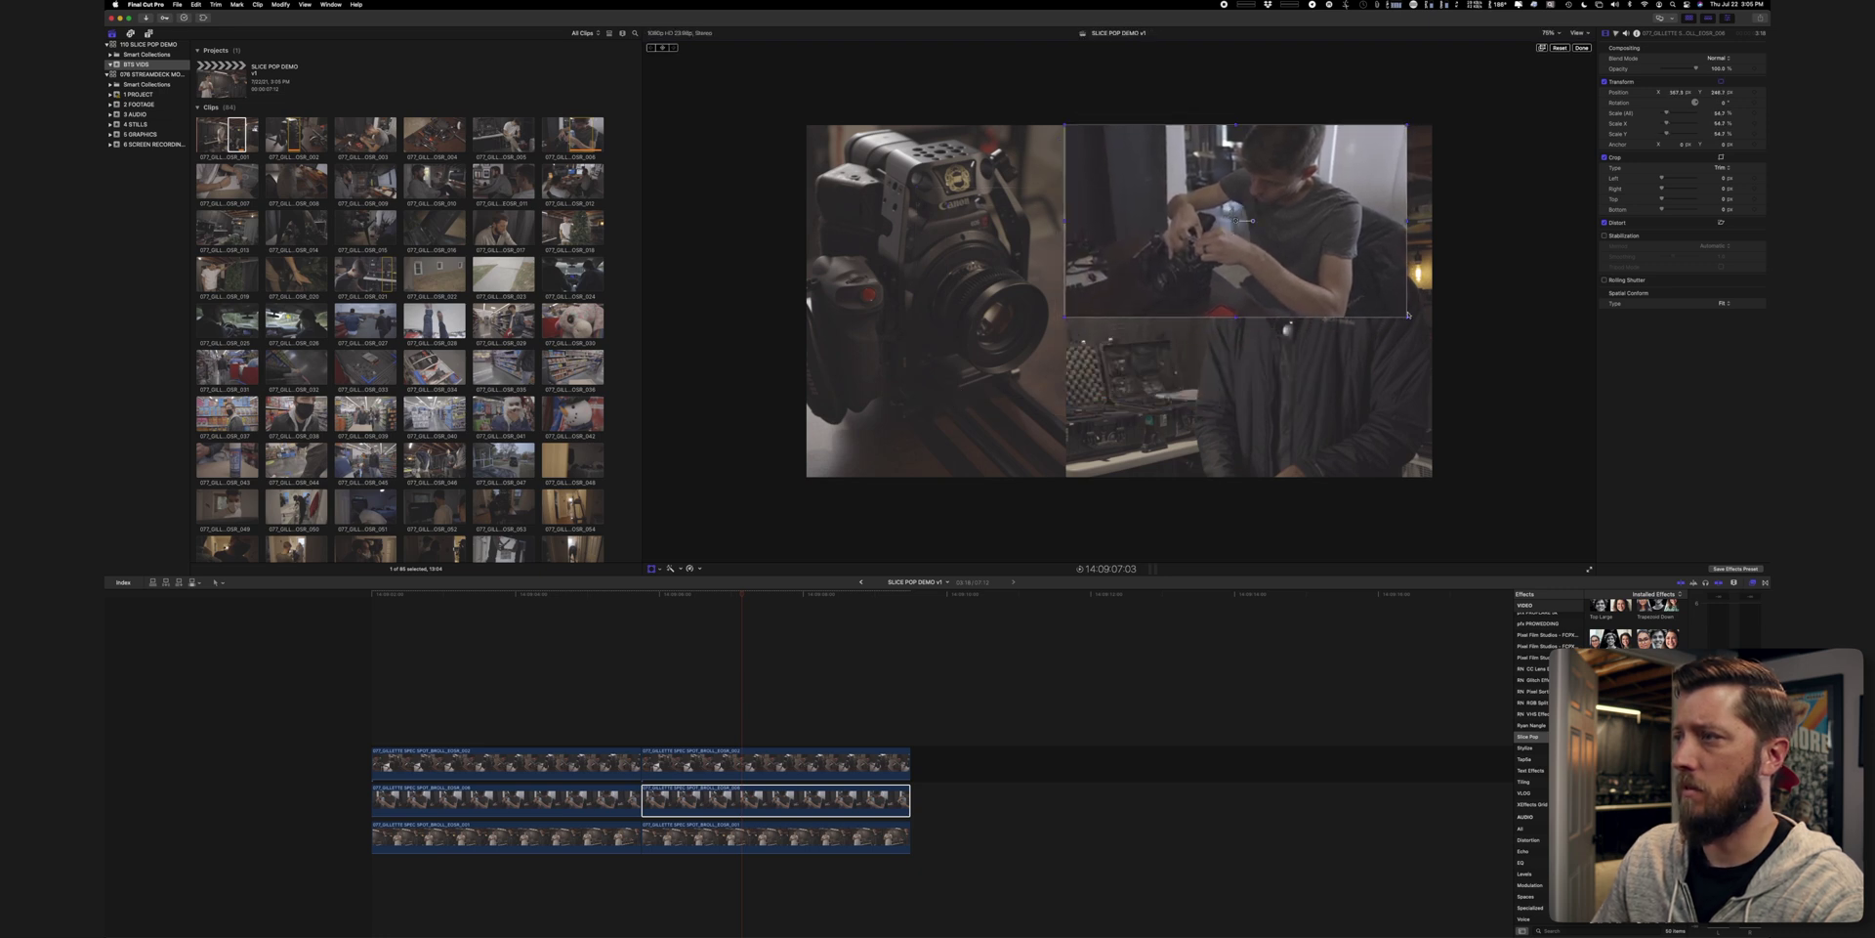
drag(1406, 315, 1429, 320)
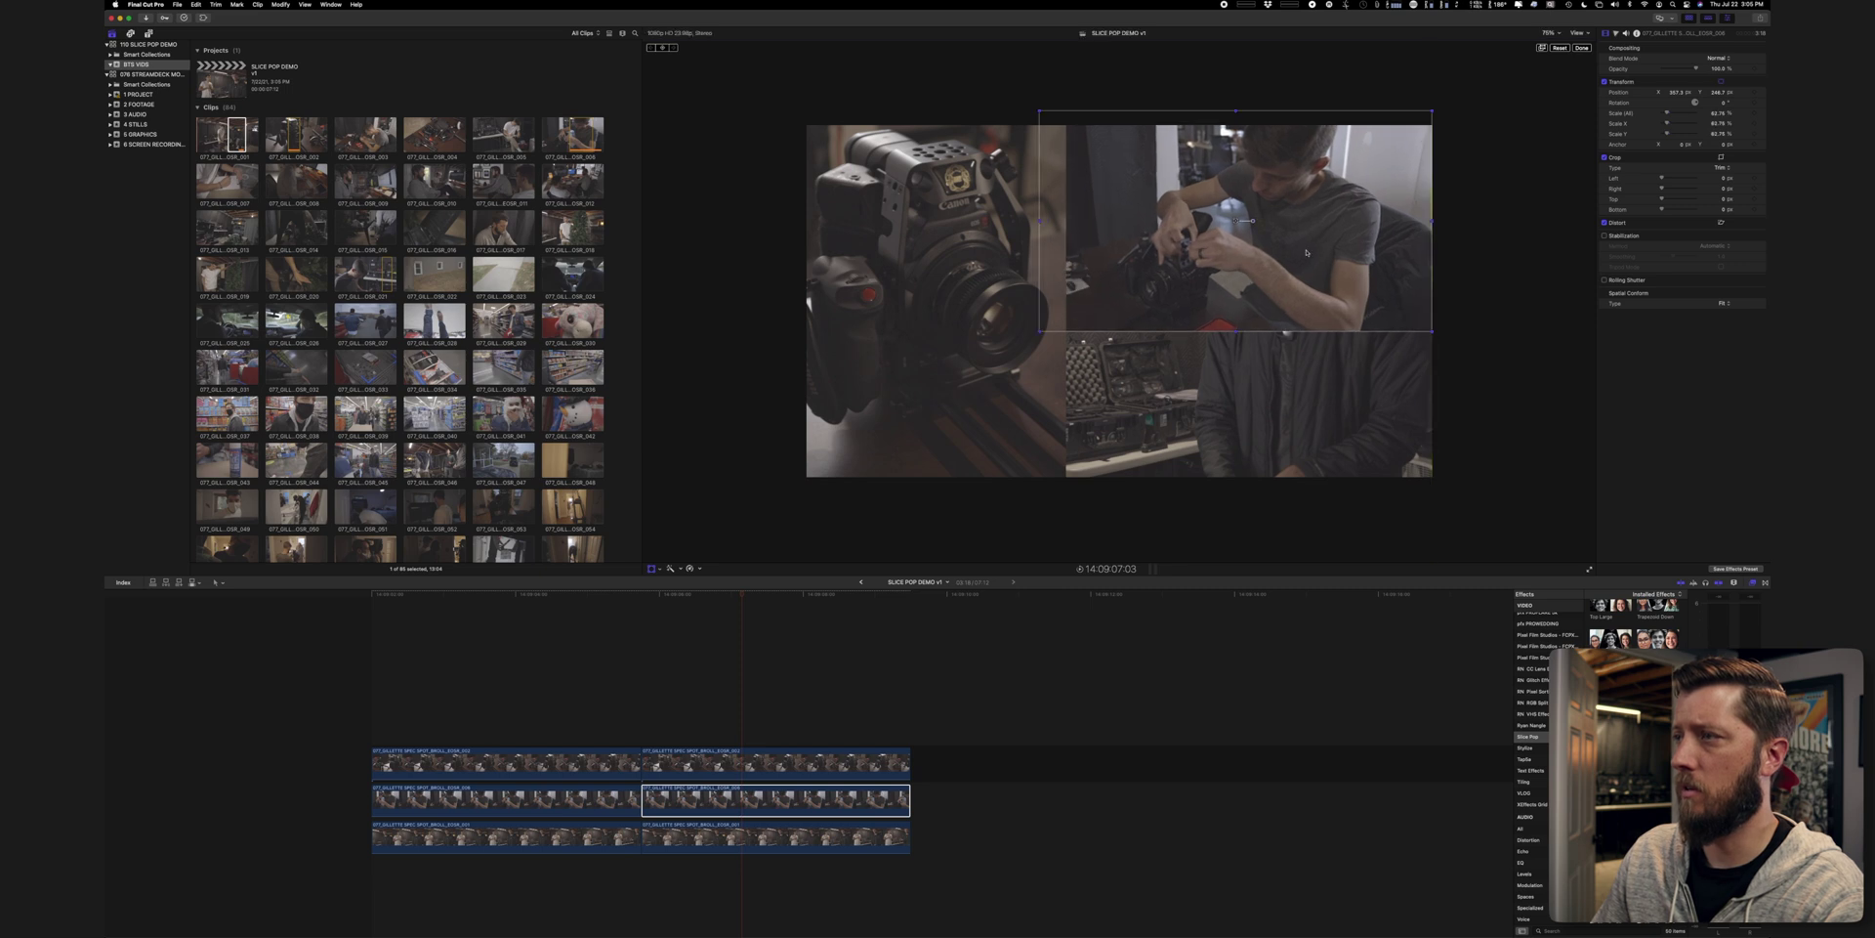
drag(1244, 222, 1245, 214)
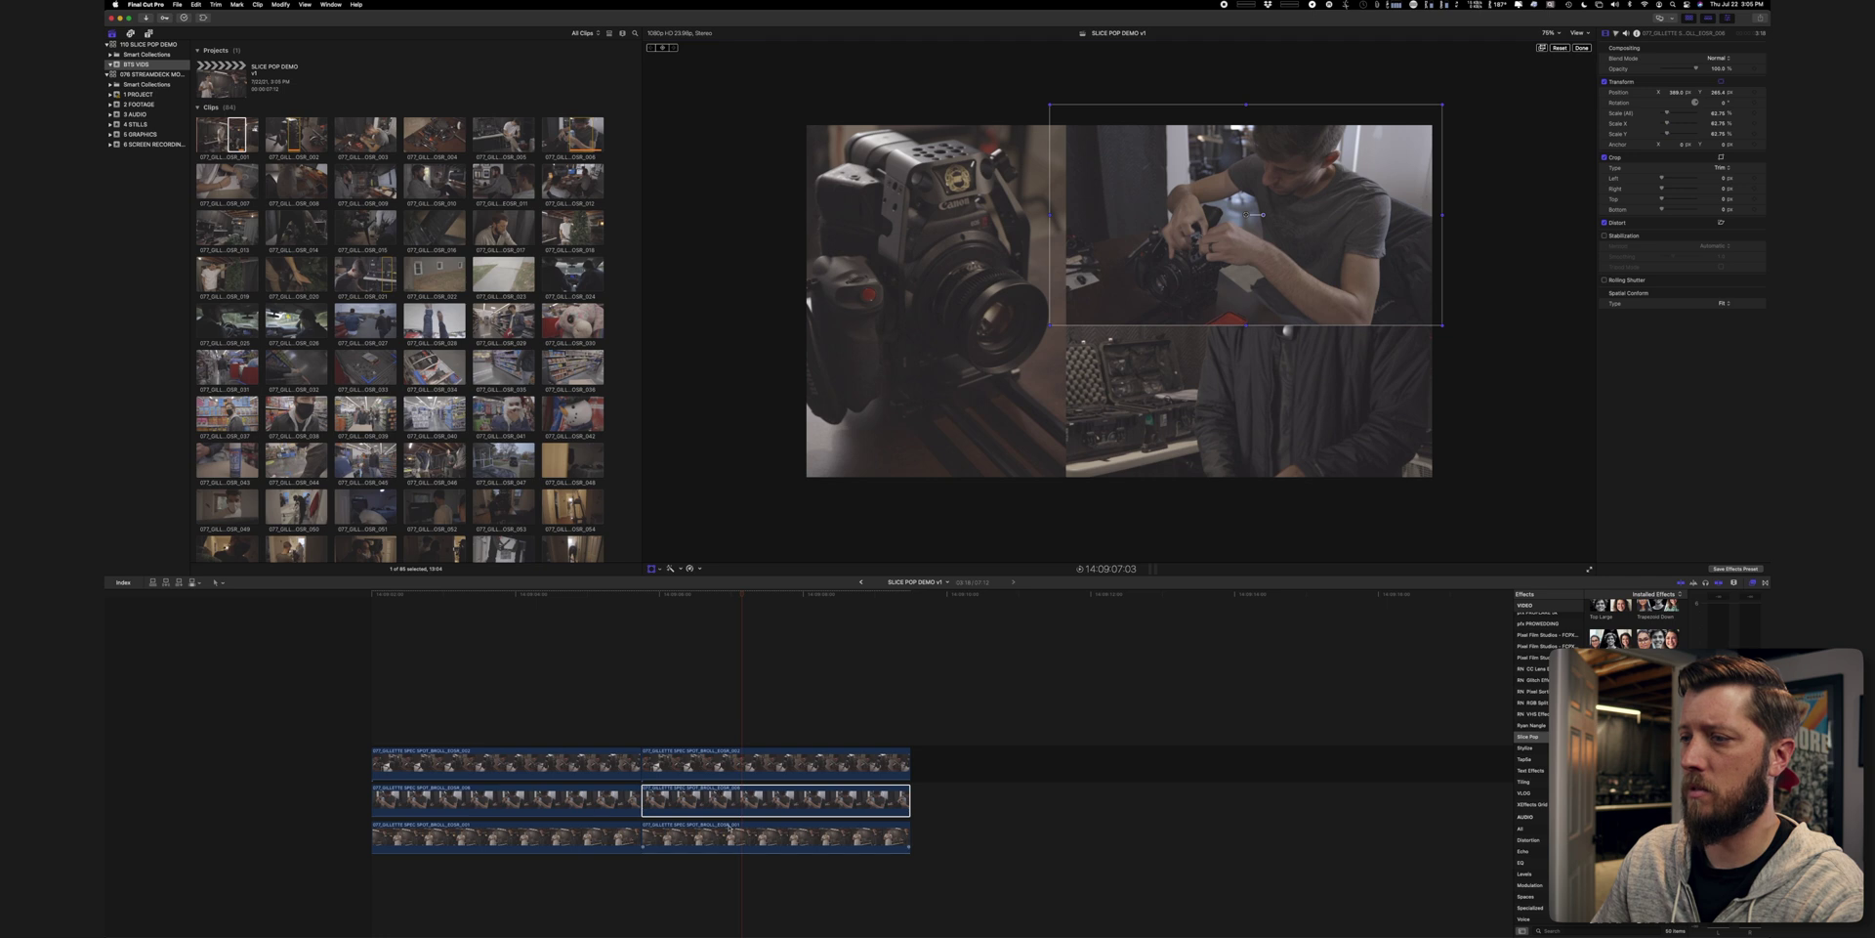
Scale the second stack's bottom clip to about 61% and position it in the lower-right area of the frame.
click(828, 146)
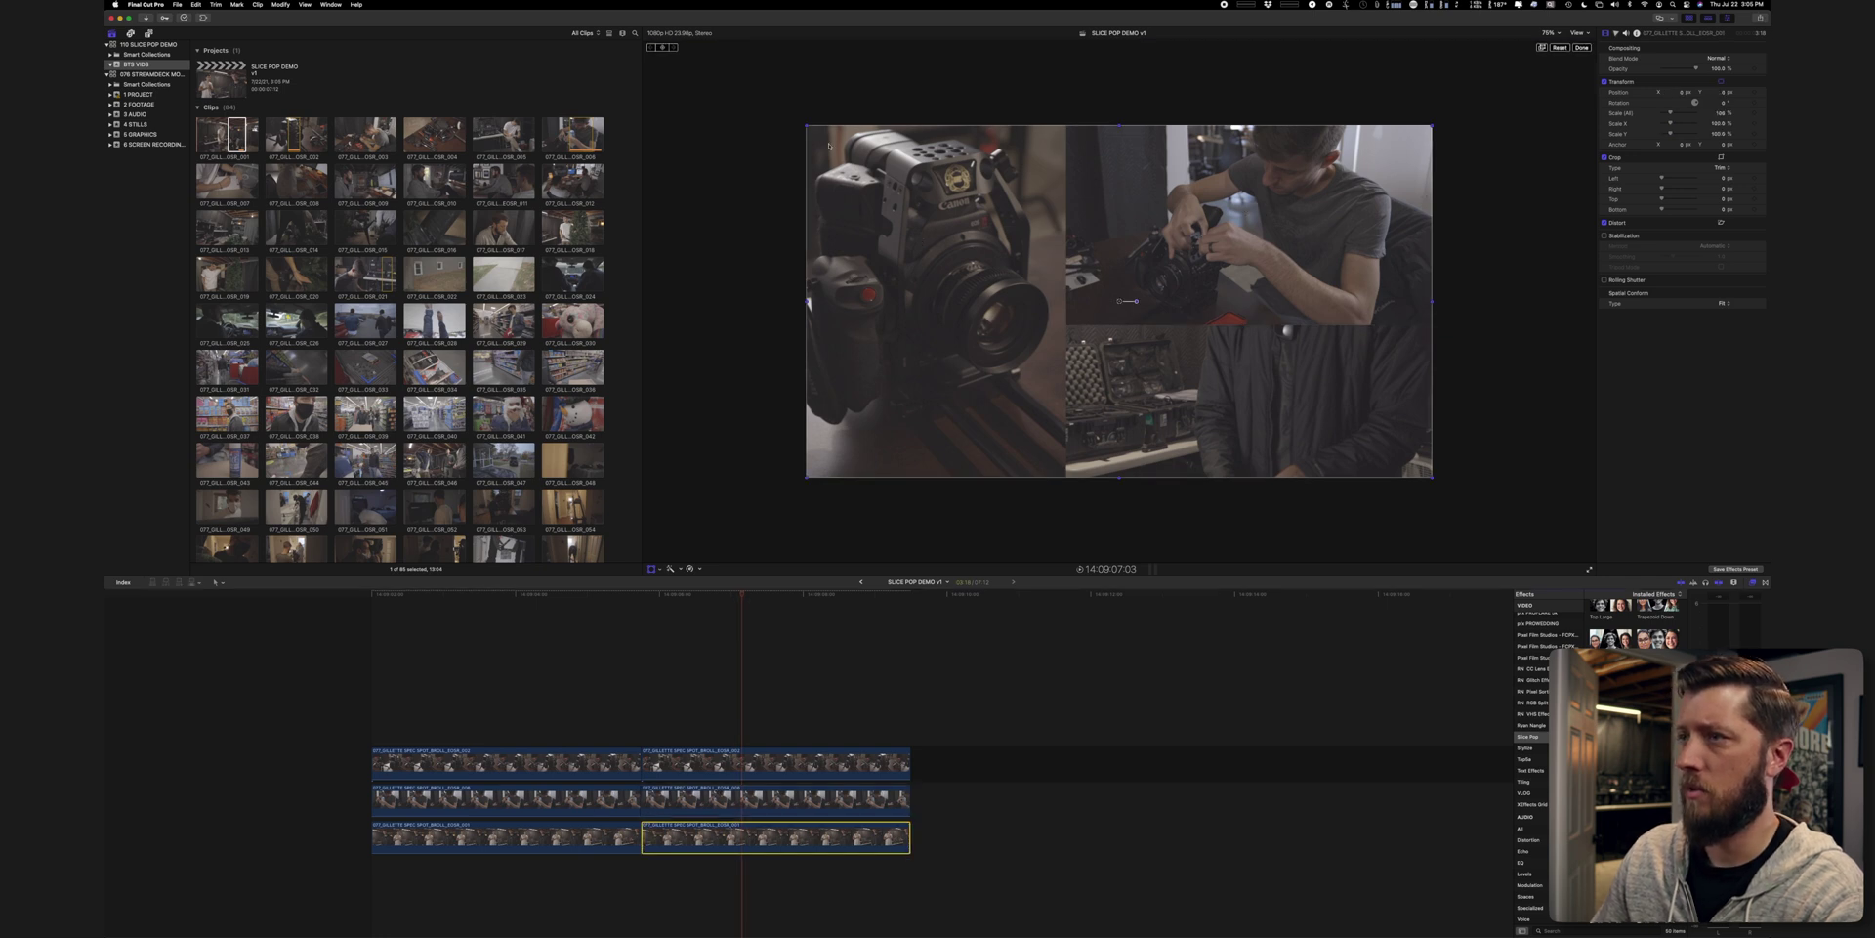
drag(806, 124, 974, 220)
drag(1122, 300, 1213, 396)
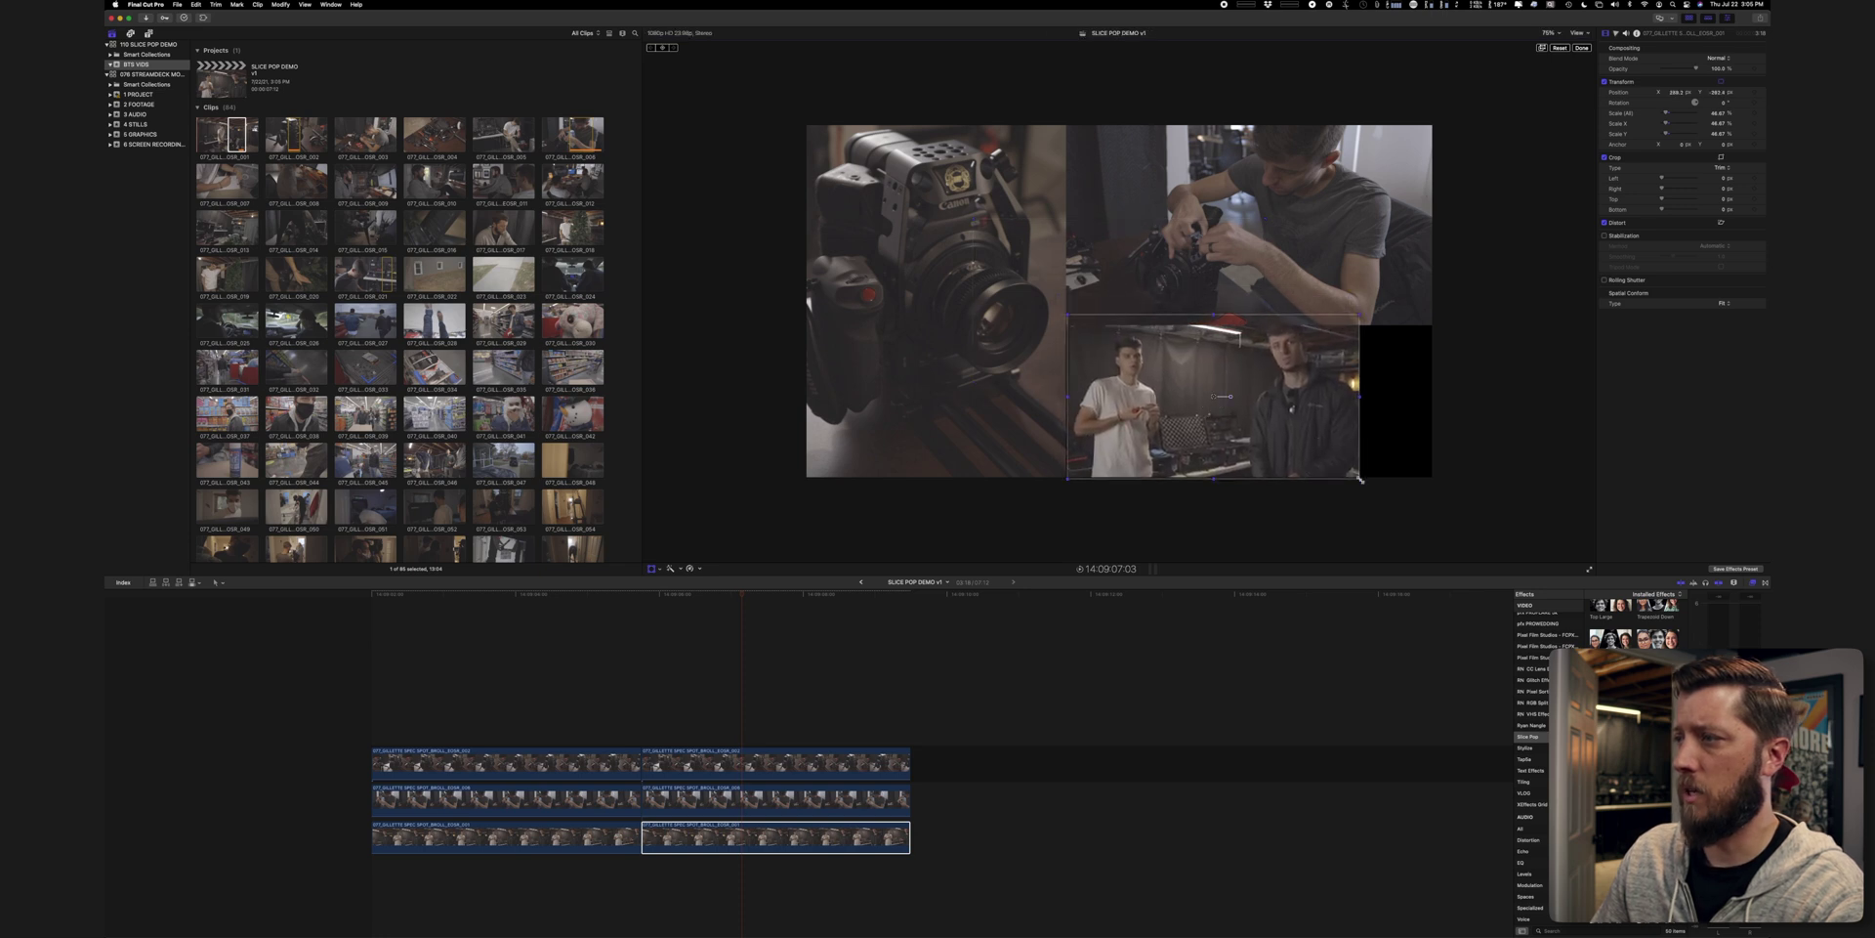
drag(1359, 479, 1415, 509)
drag(1214, 402, 1243, 431)
drag(1445, 544, 1423, 536)
drag(1242, 430, 1250, 420)
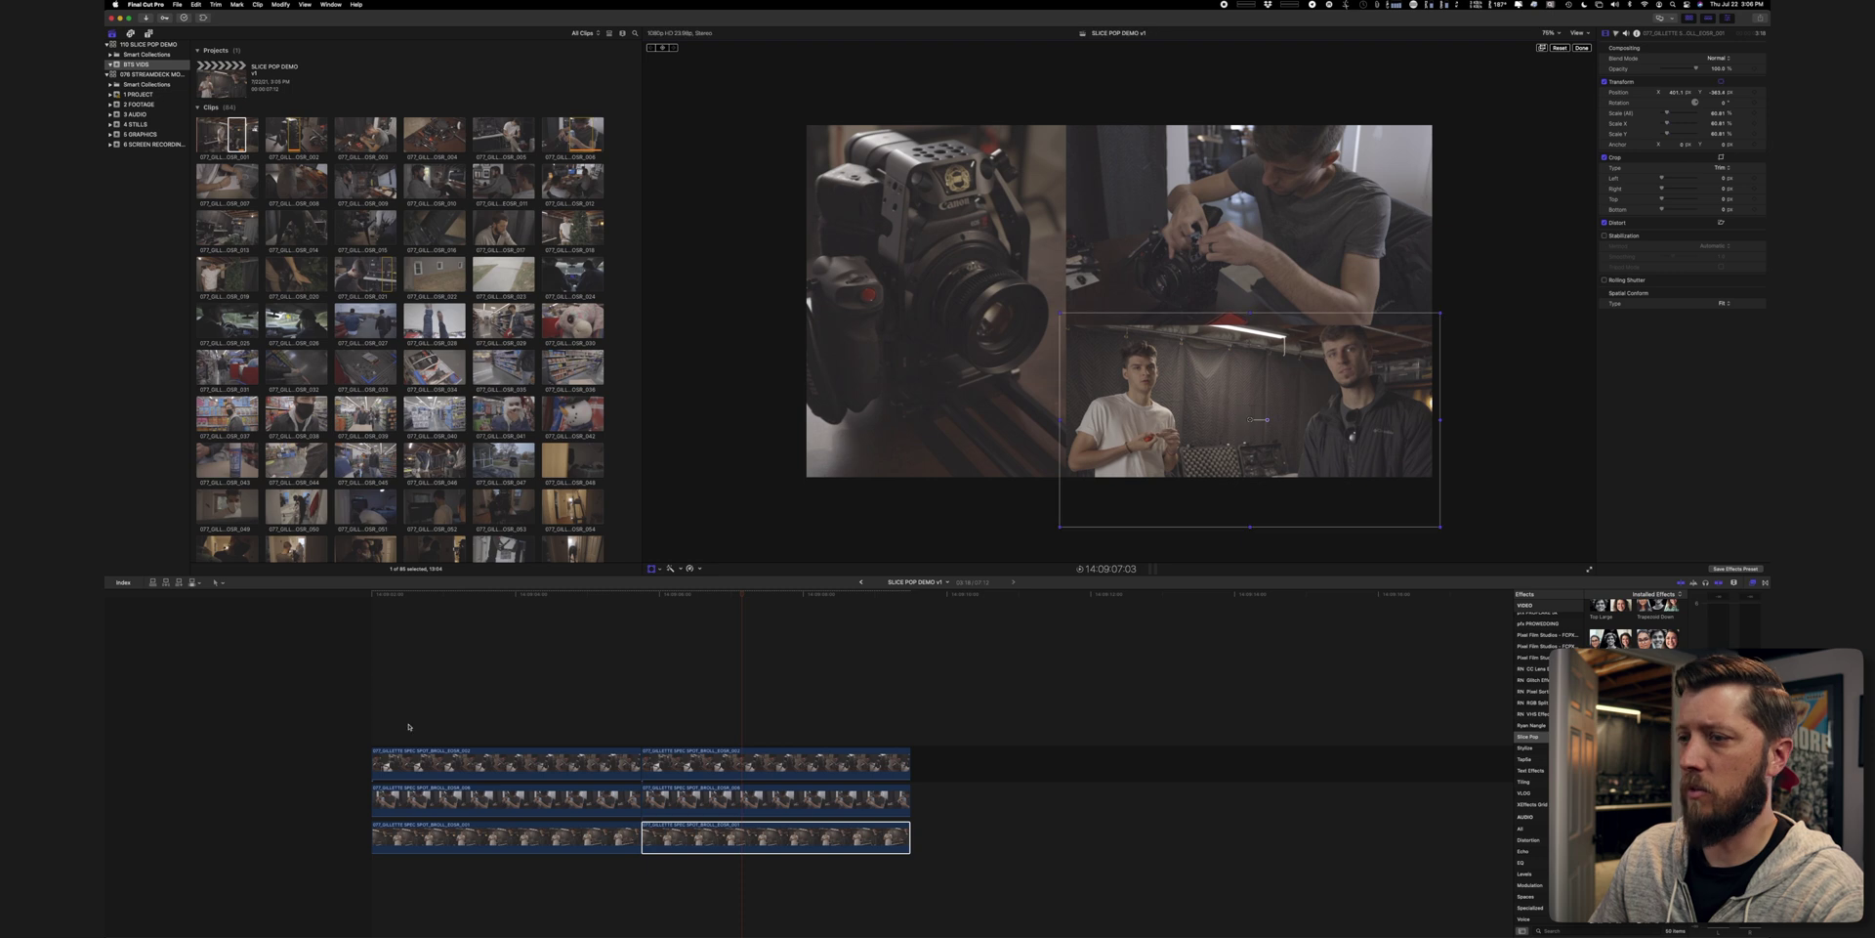
Play back the manually built split screen from near the start of the second stack.
click(653, 716)
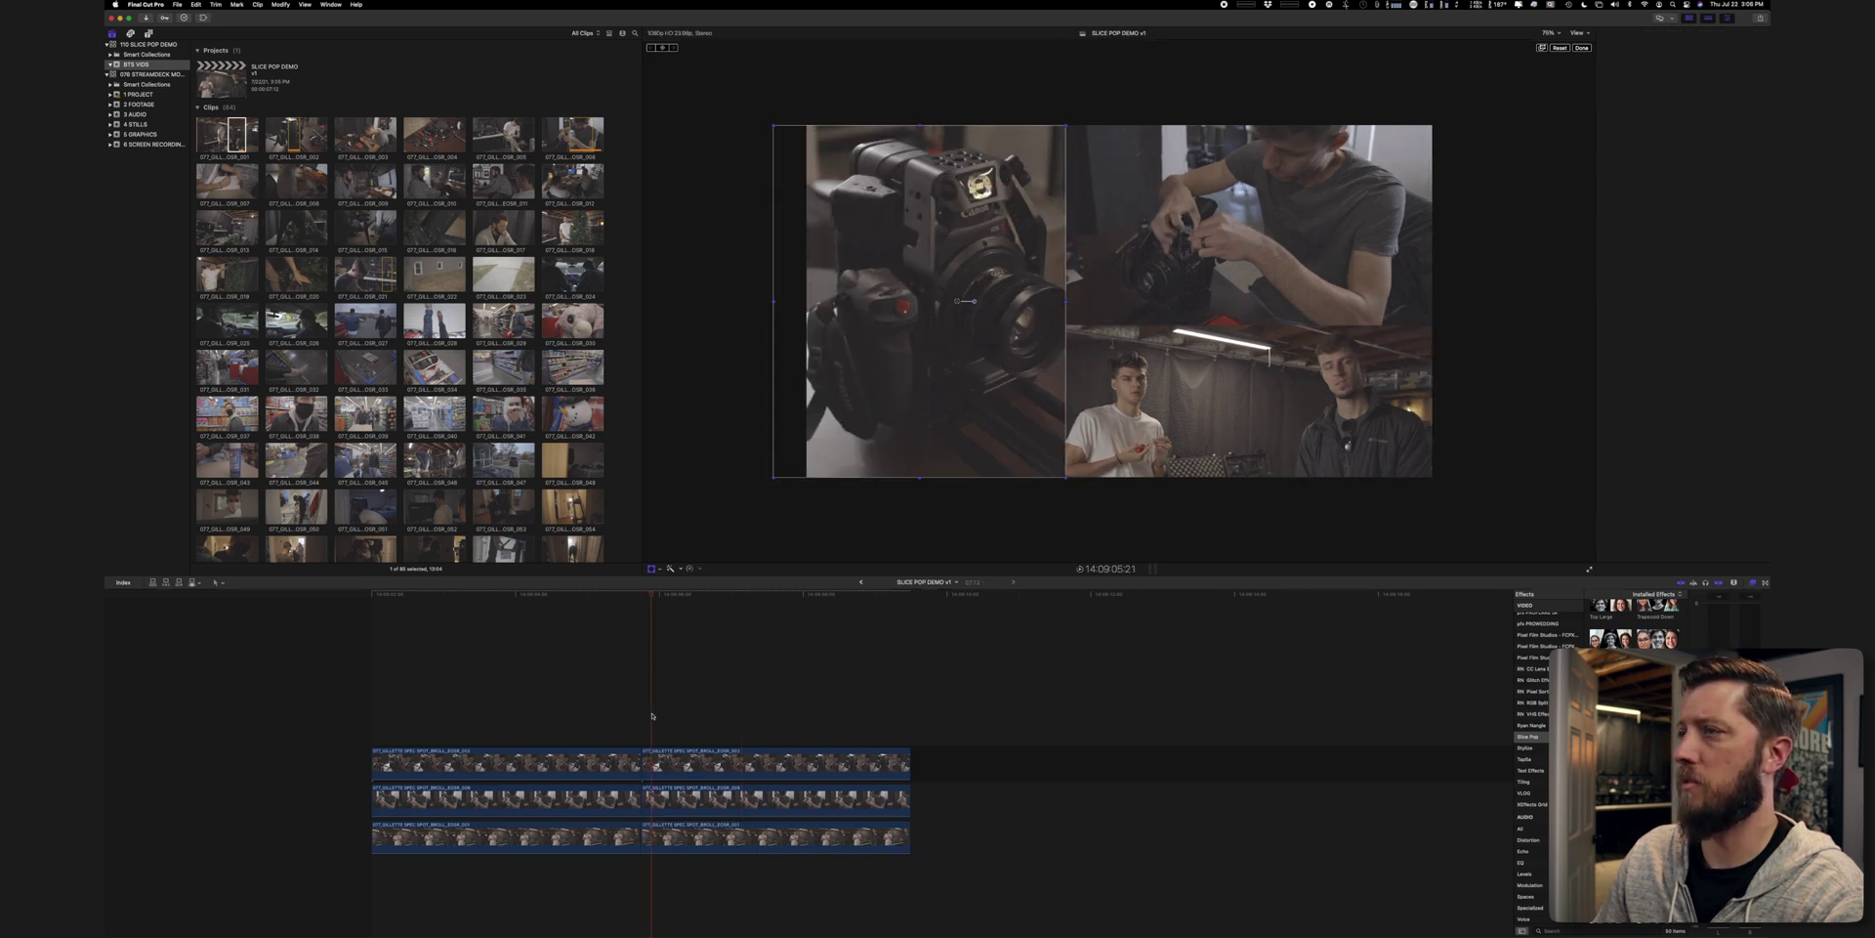
key(space)
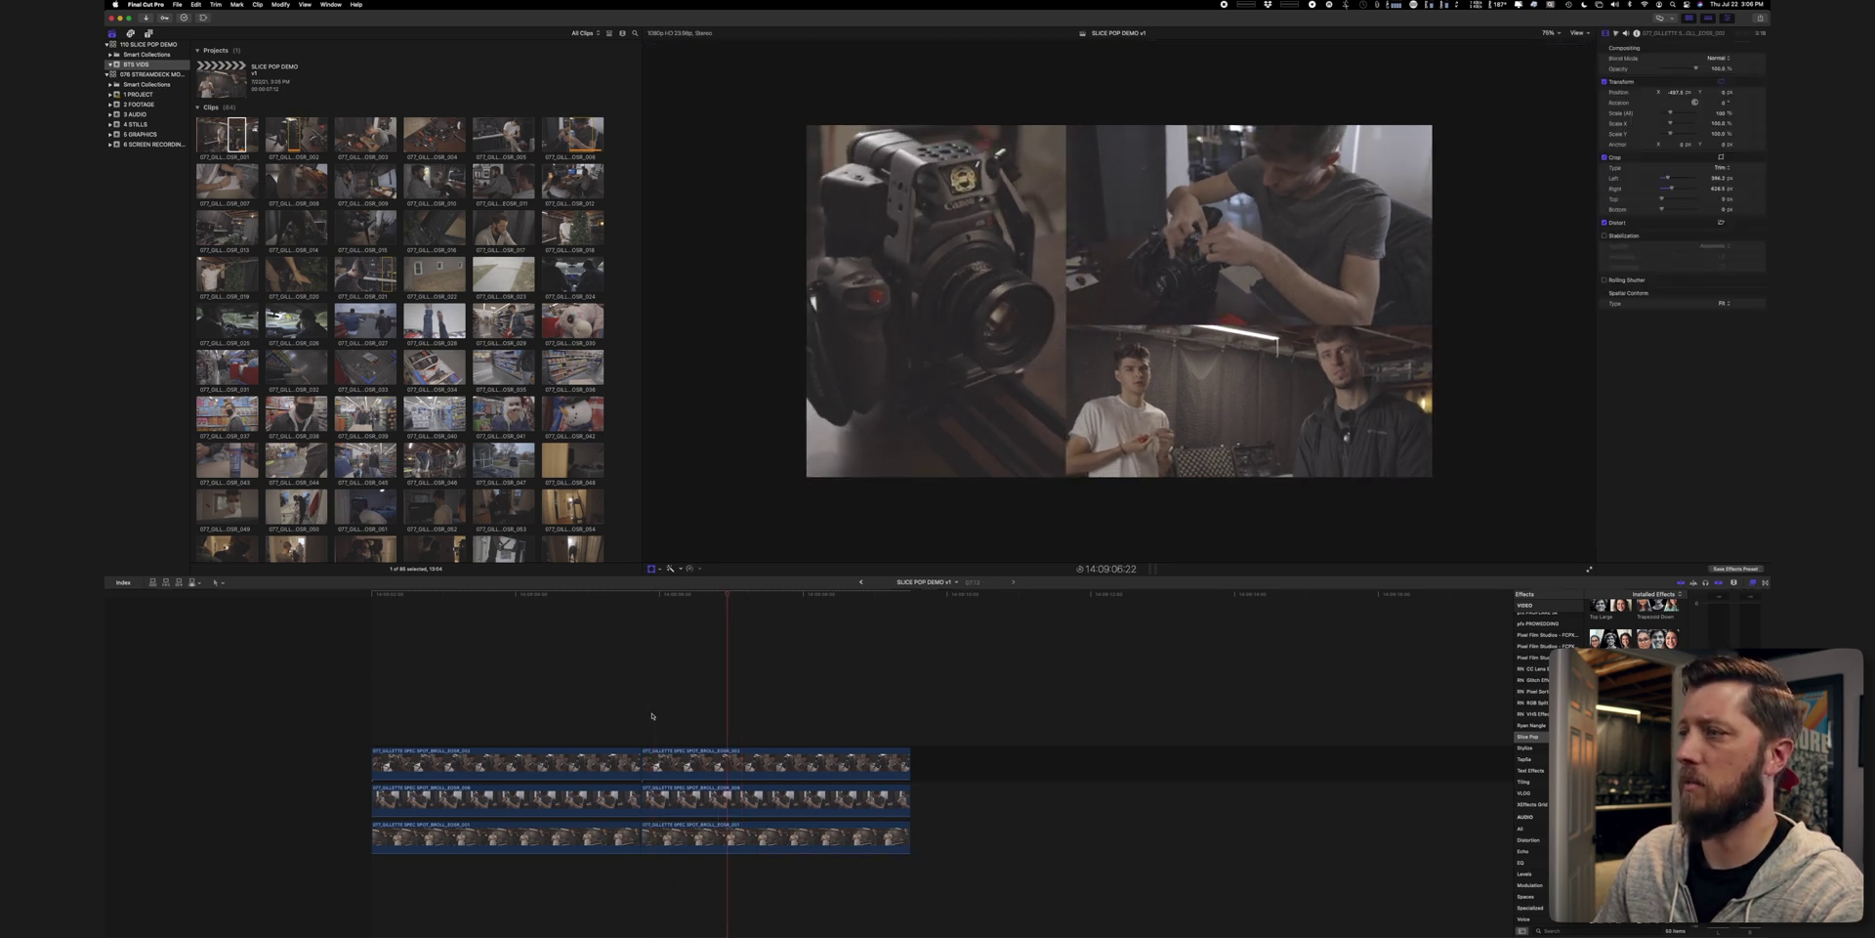
Place the Whites solid generator above the second clip stack, starting at the stack's first frame.
key(space)
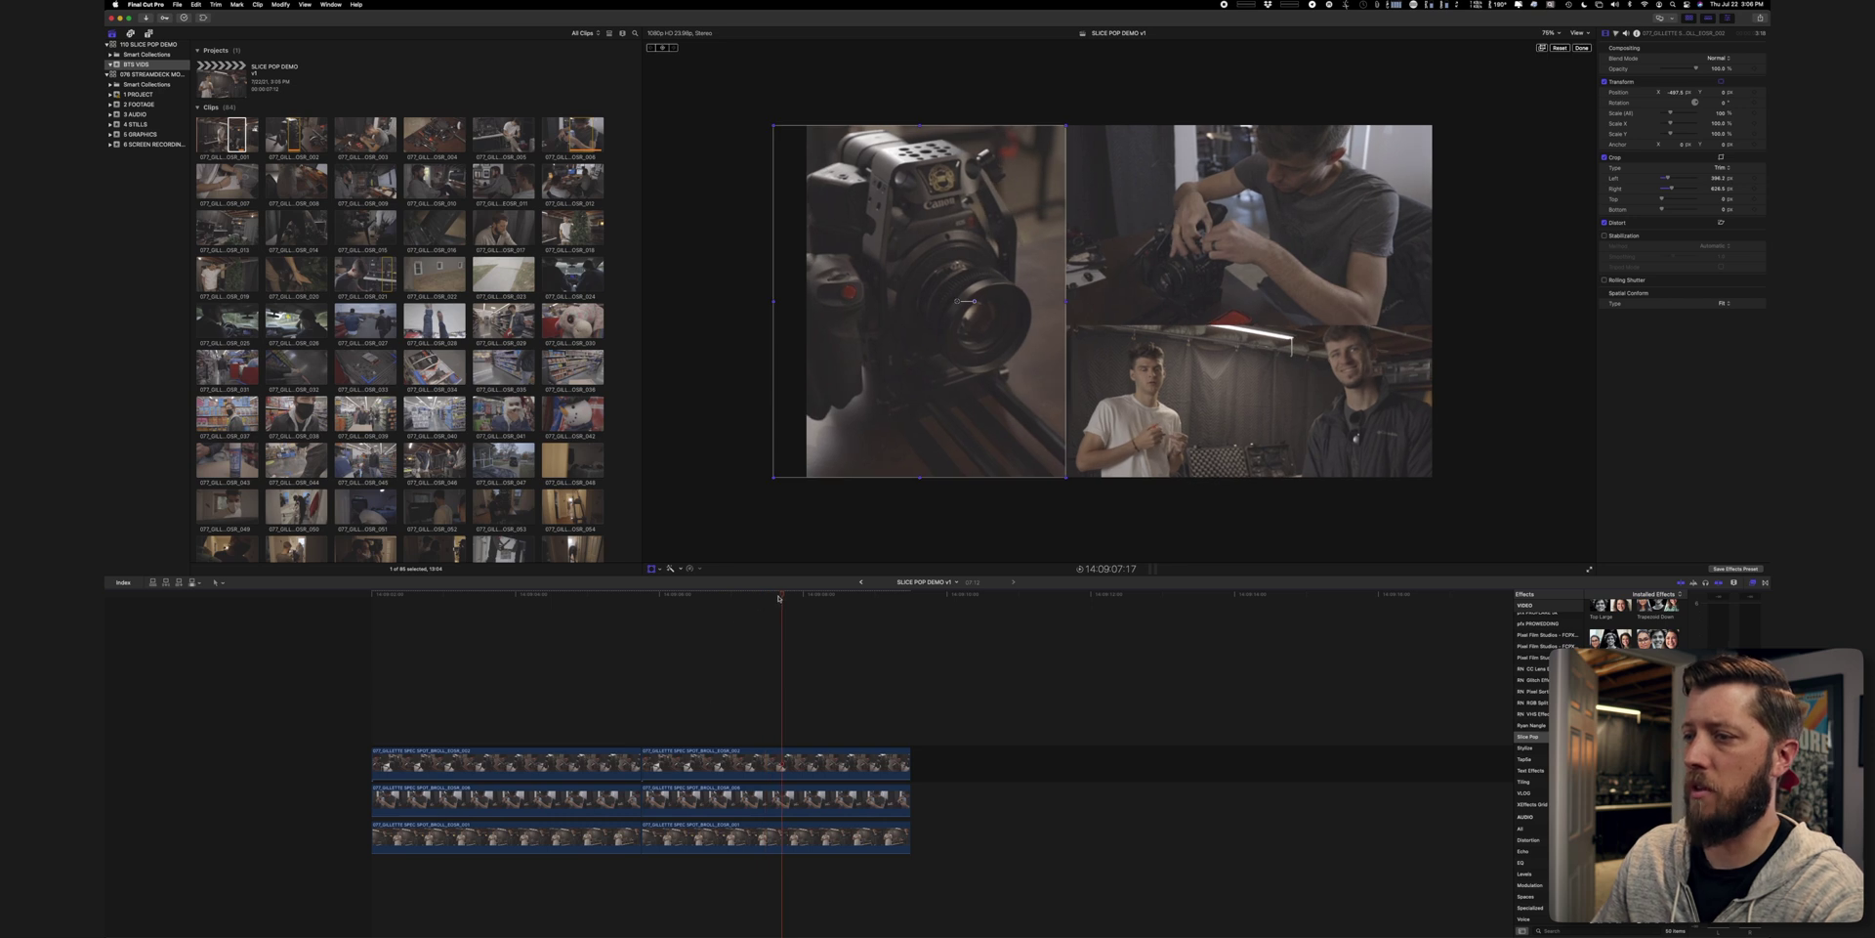
drag(779, 597, 641, 617)
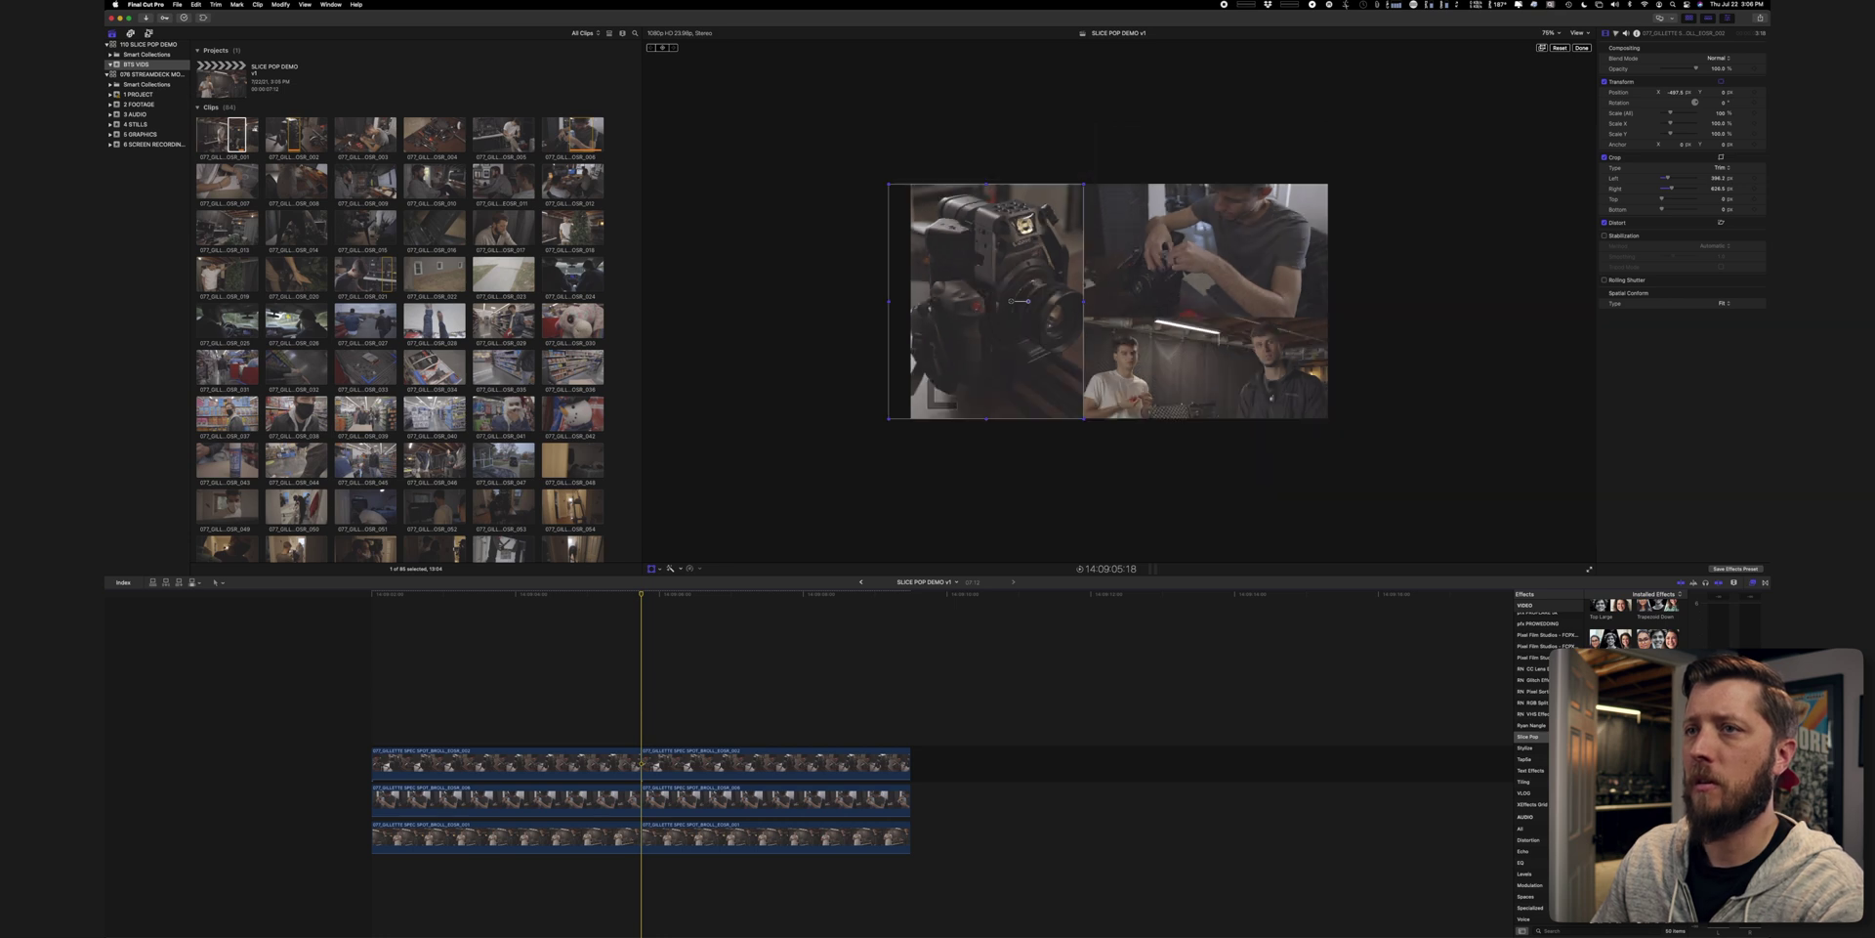
click(149, 34)
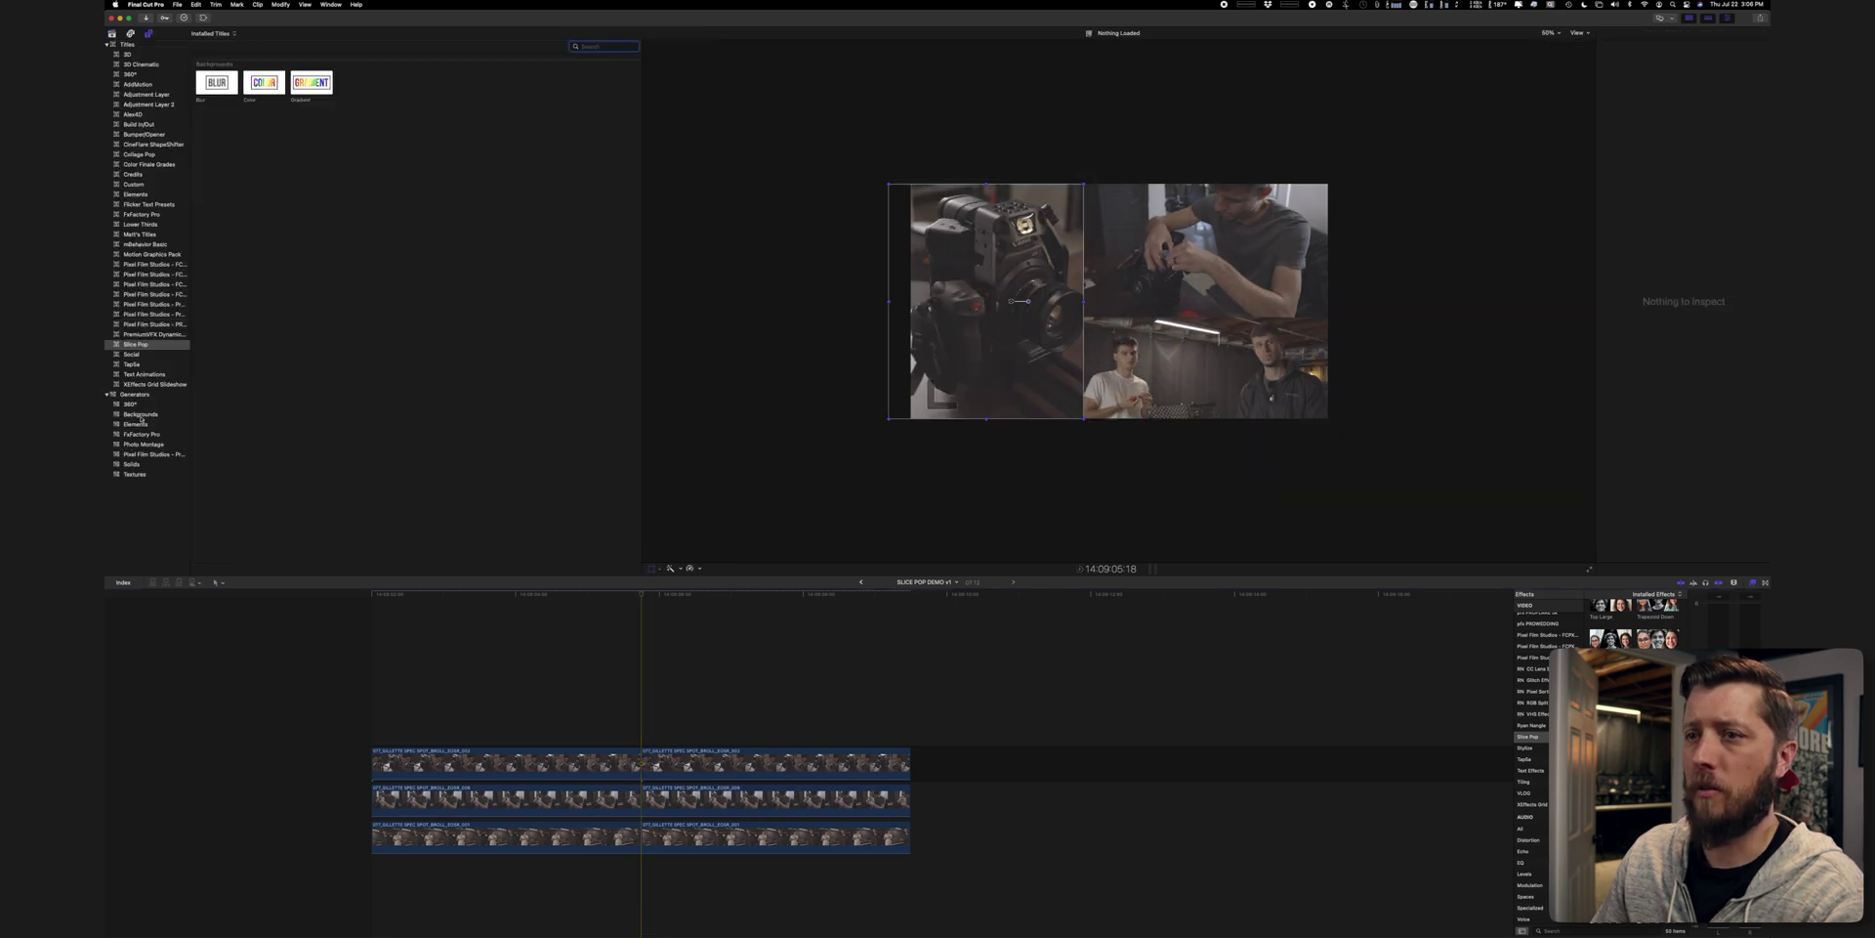
click(137, 463)
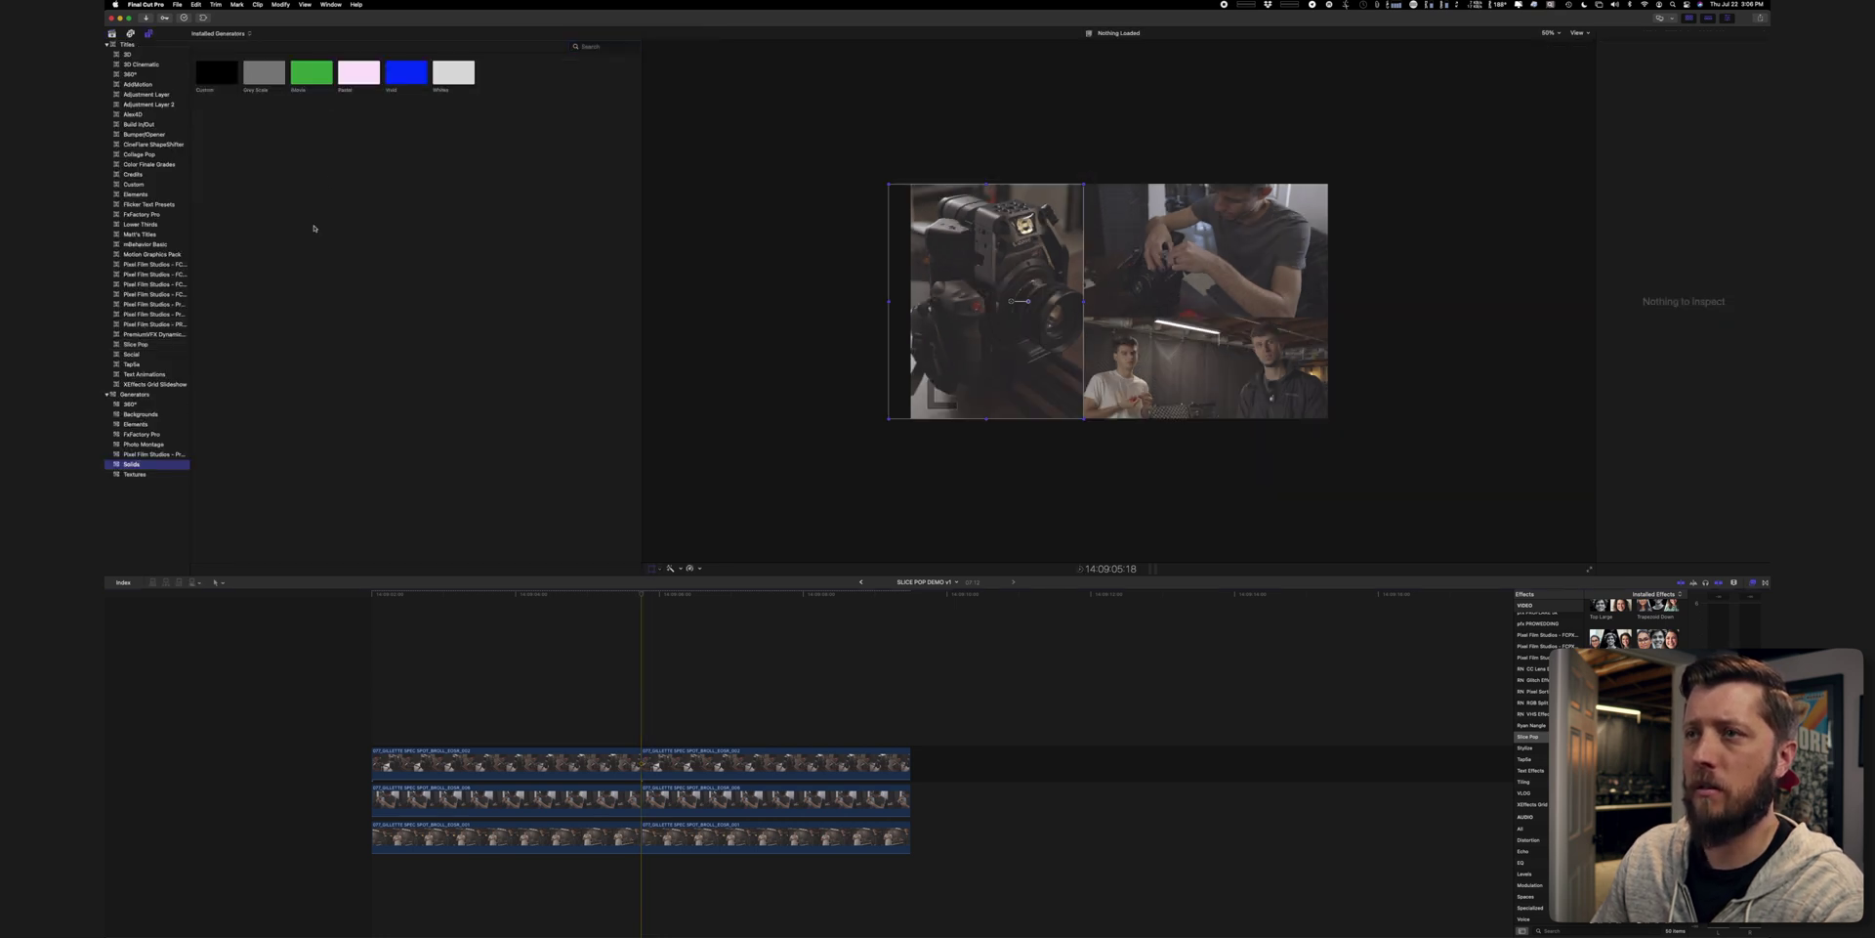
drag(458, 85, 716, 671)
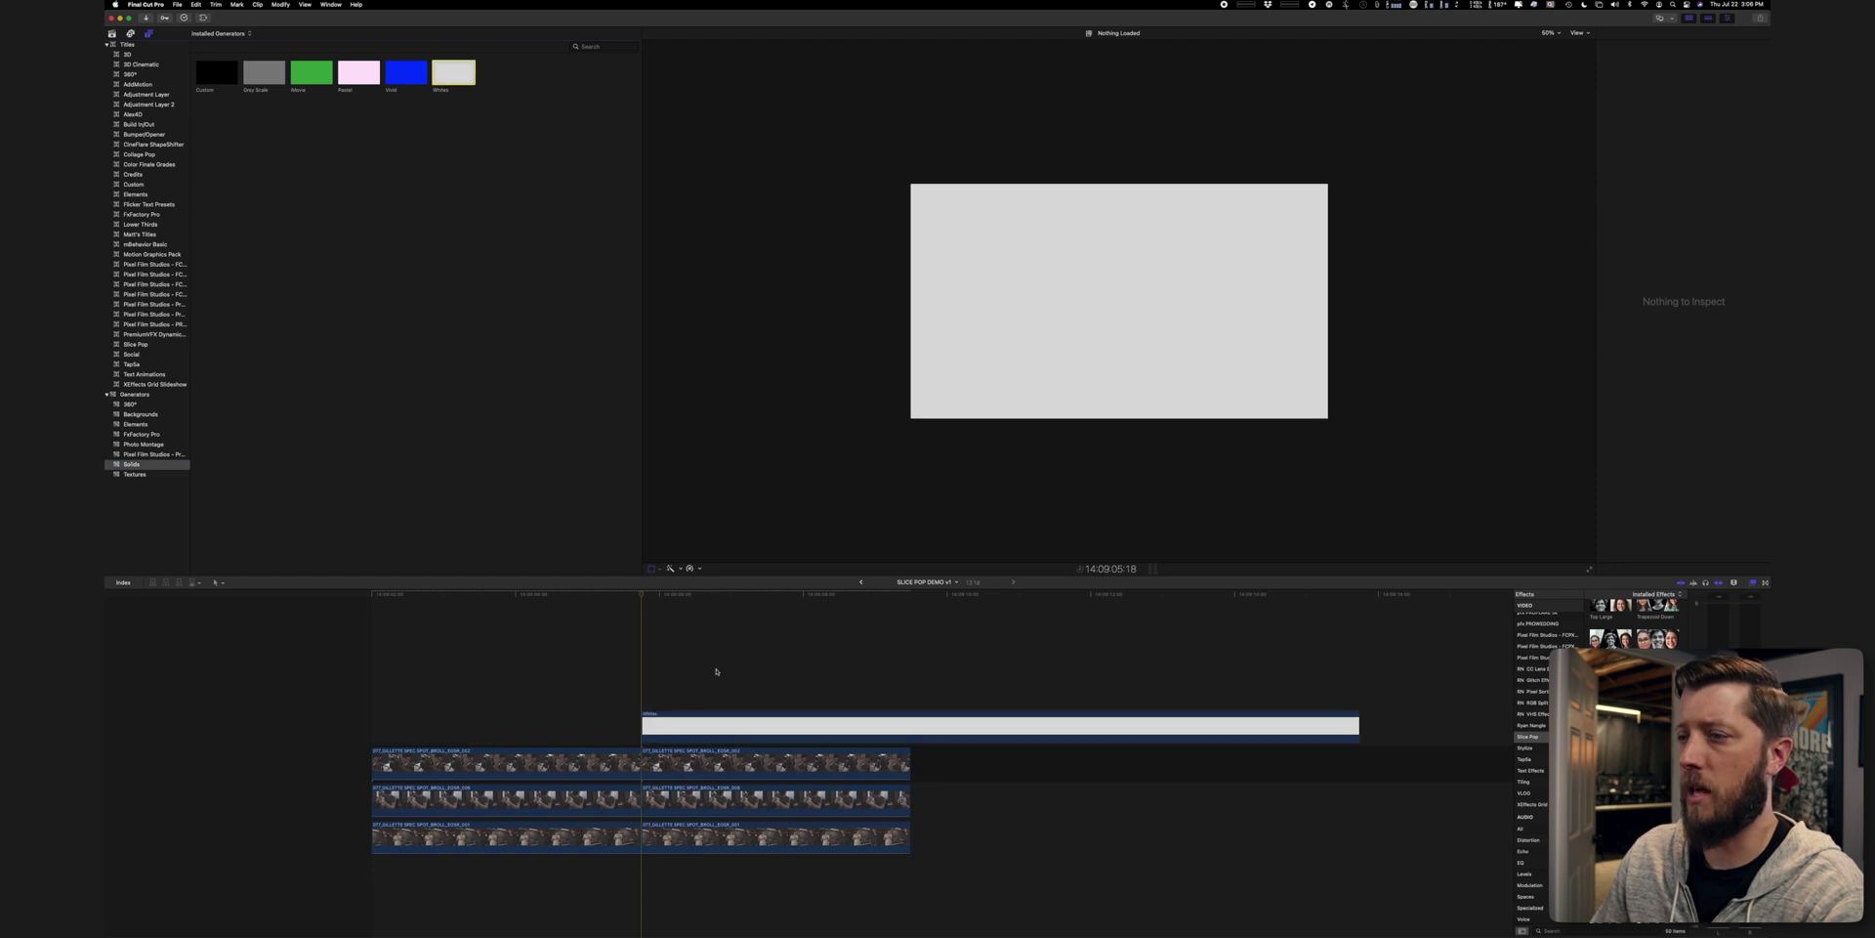
Trim the end of the white solid to match the end of the second clip stack.
click(720, 724)
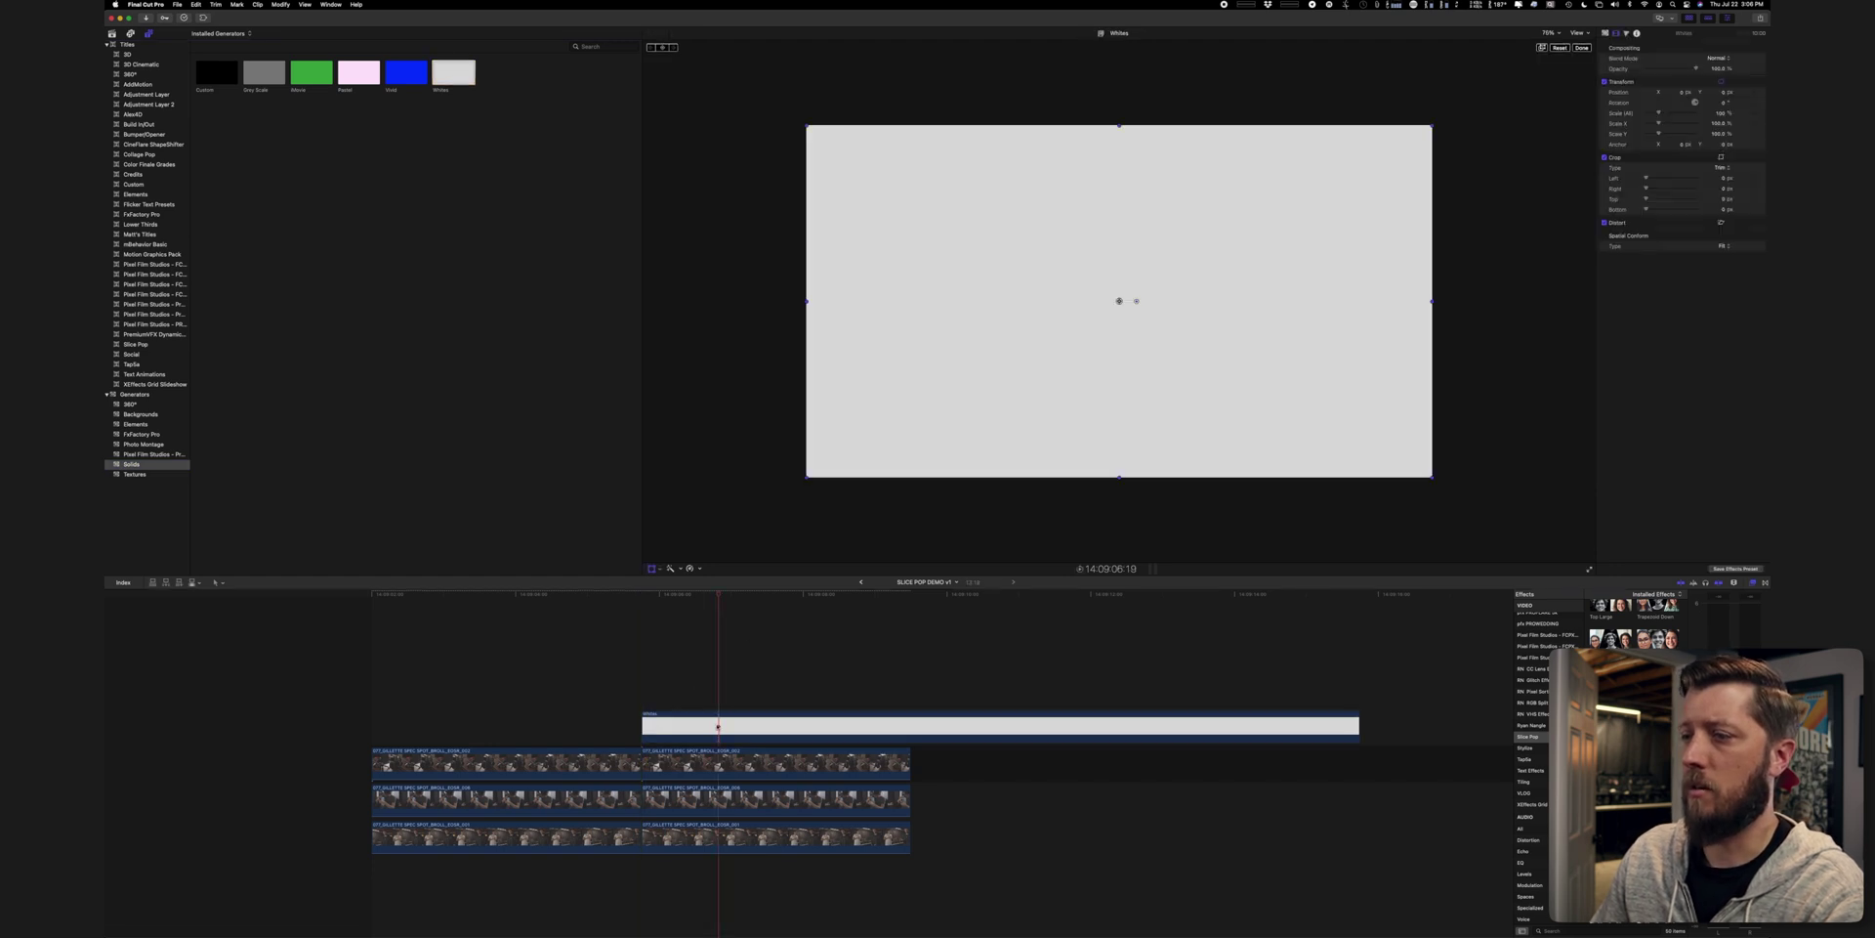
click(912, 595)
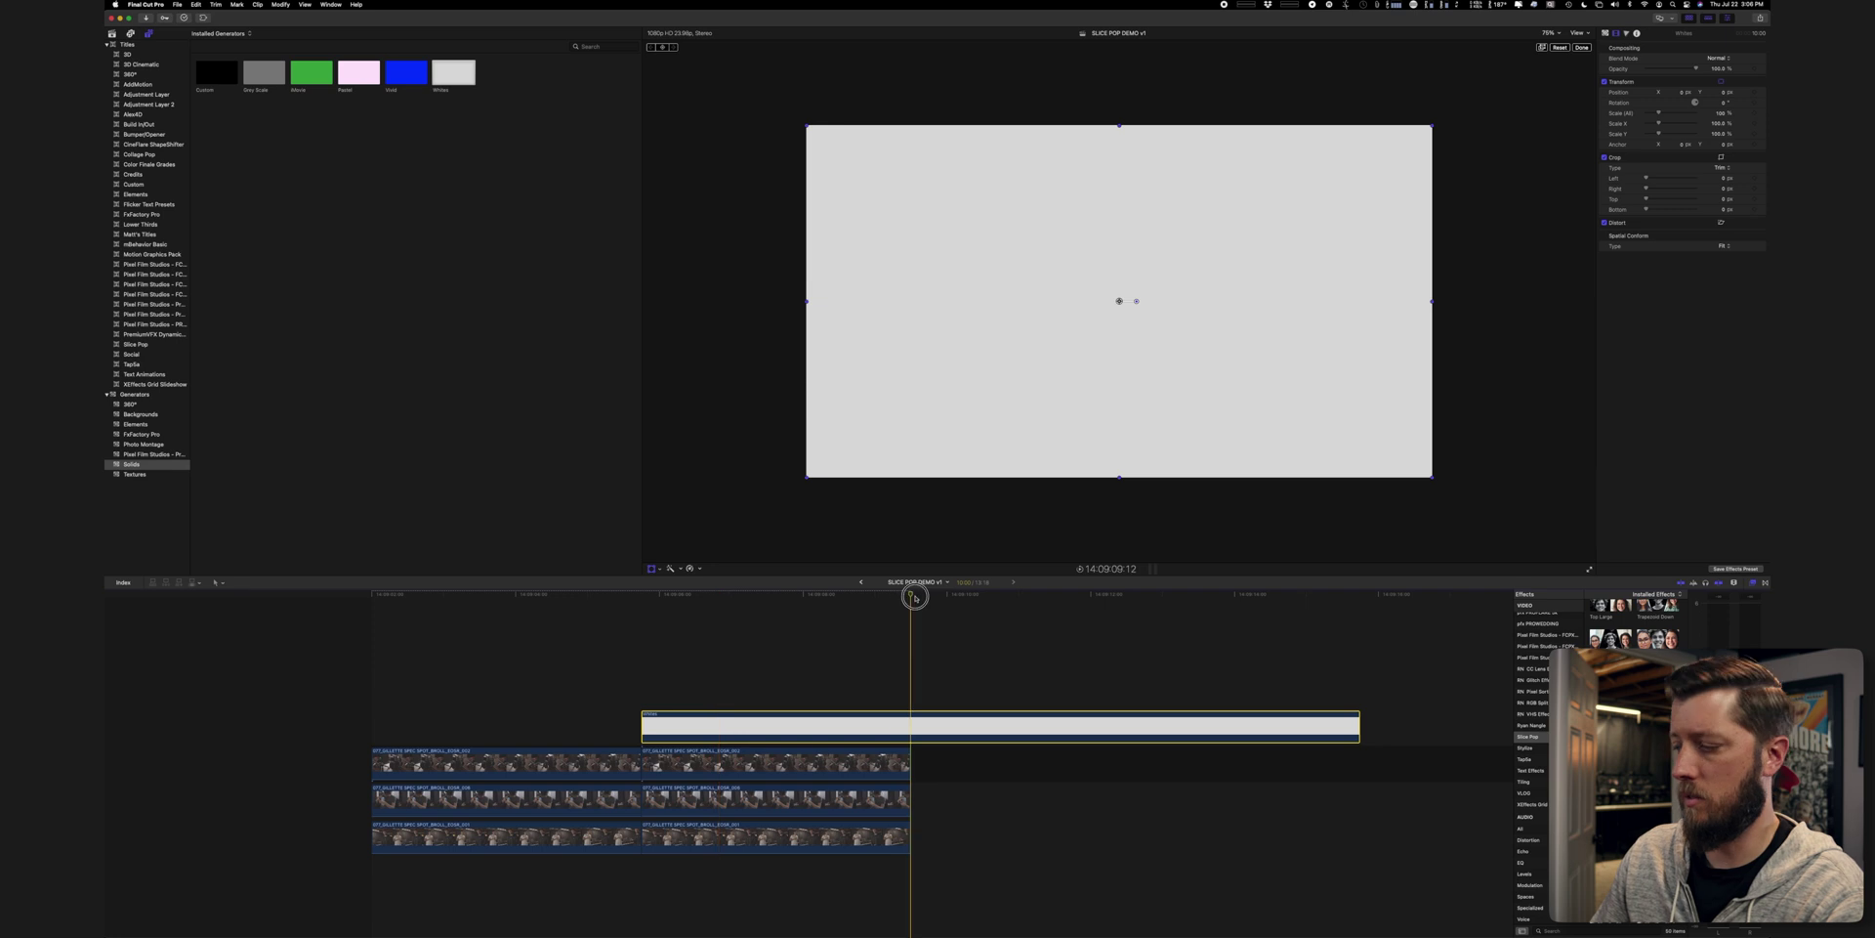
key(alt+bracketright)
click(768, 600)
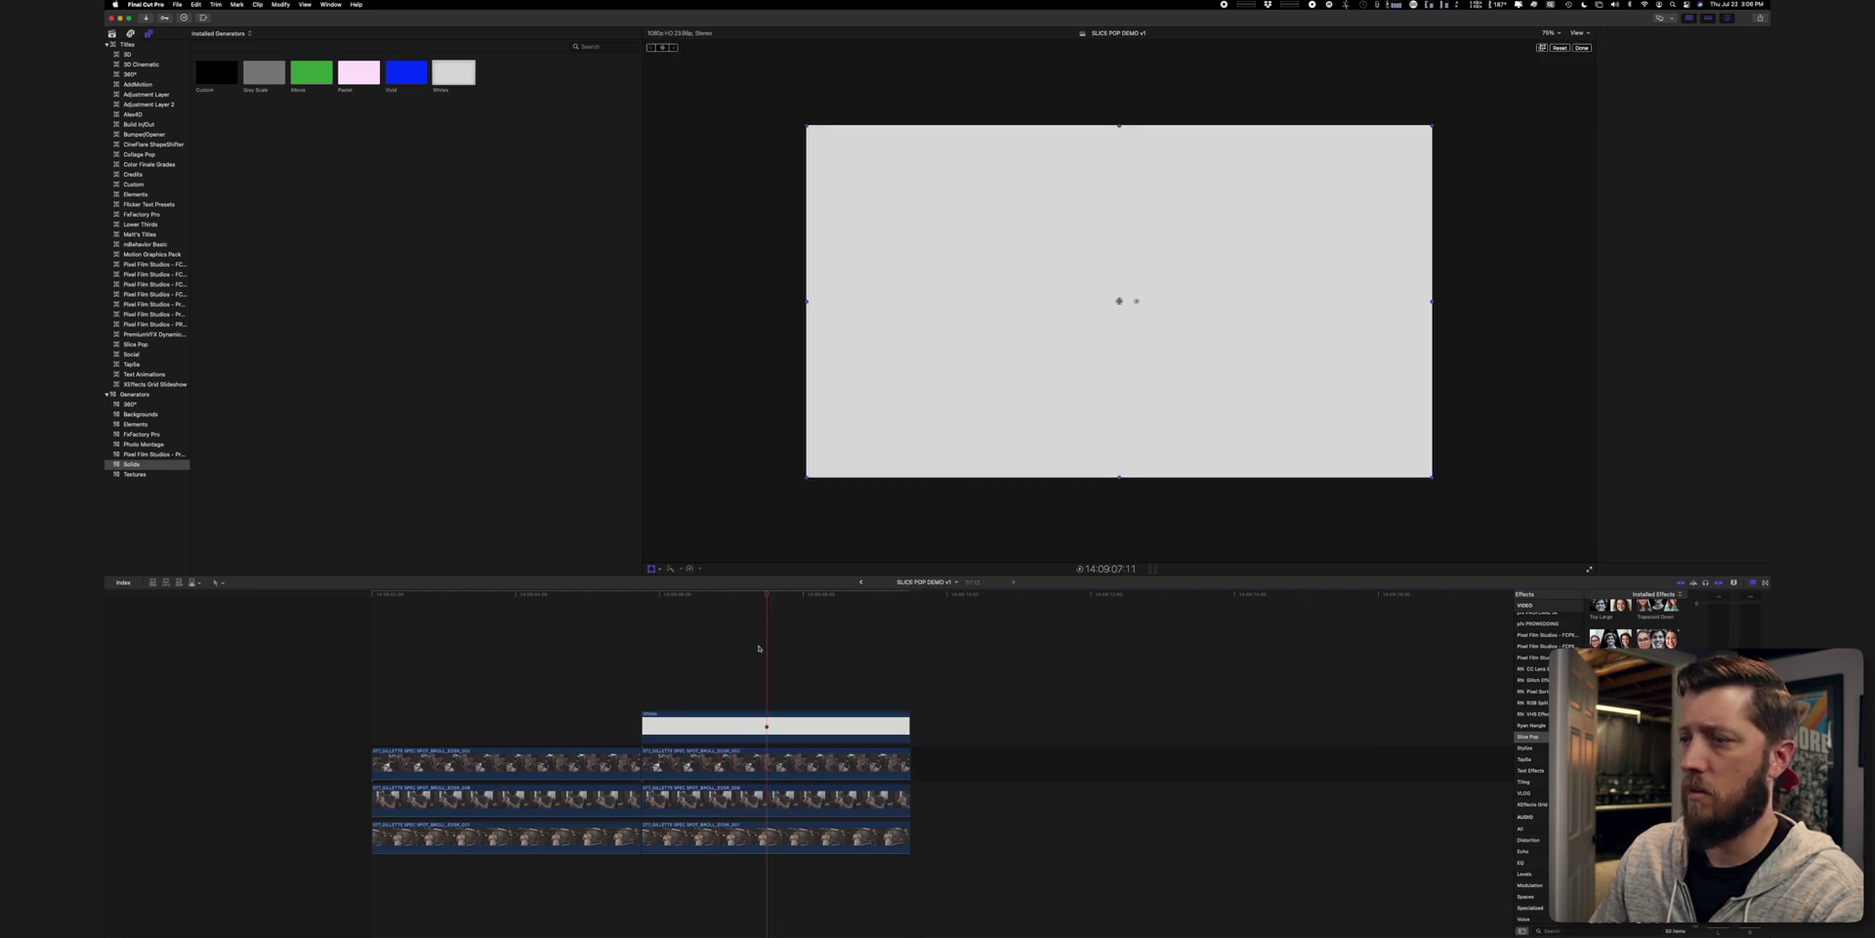
Crop the white solid to a thin horizontal bar between the upper-right and lower-right images, starting at the left image's edge.
click(765, 727)
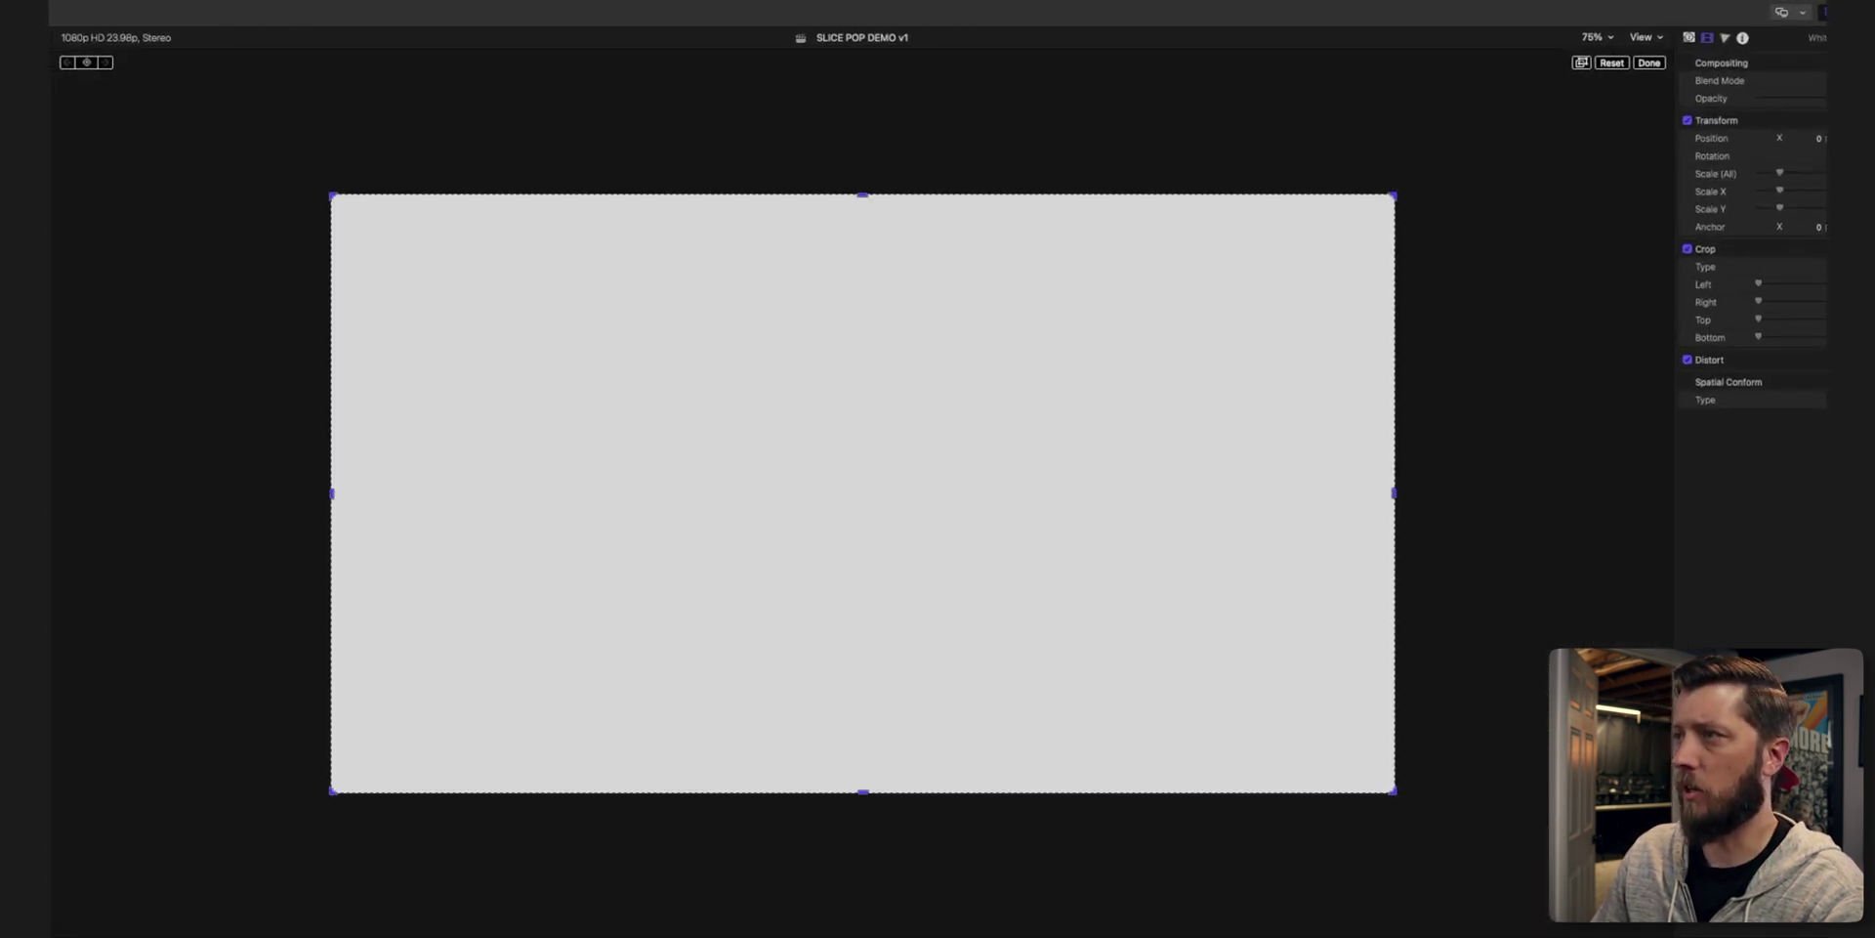
key(shift+c)
drag(863, 196, 883, 523)
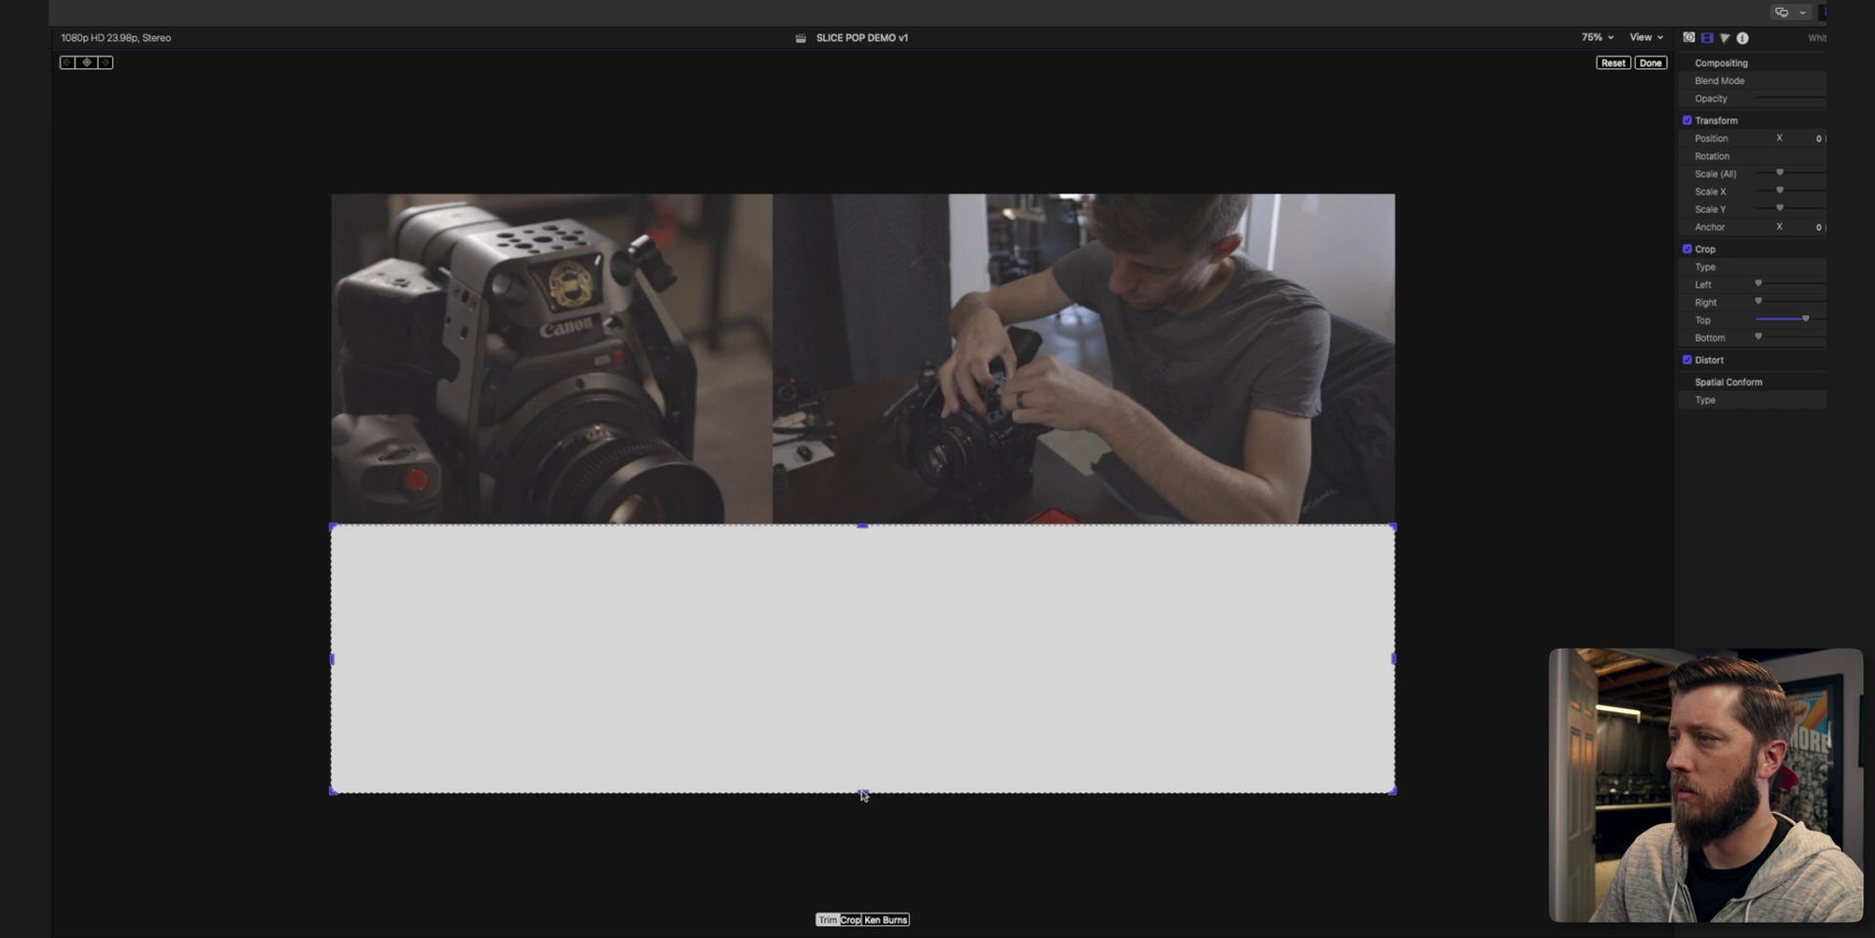
drag(863, 793, 841, 611)
key(super+z)
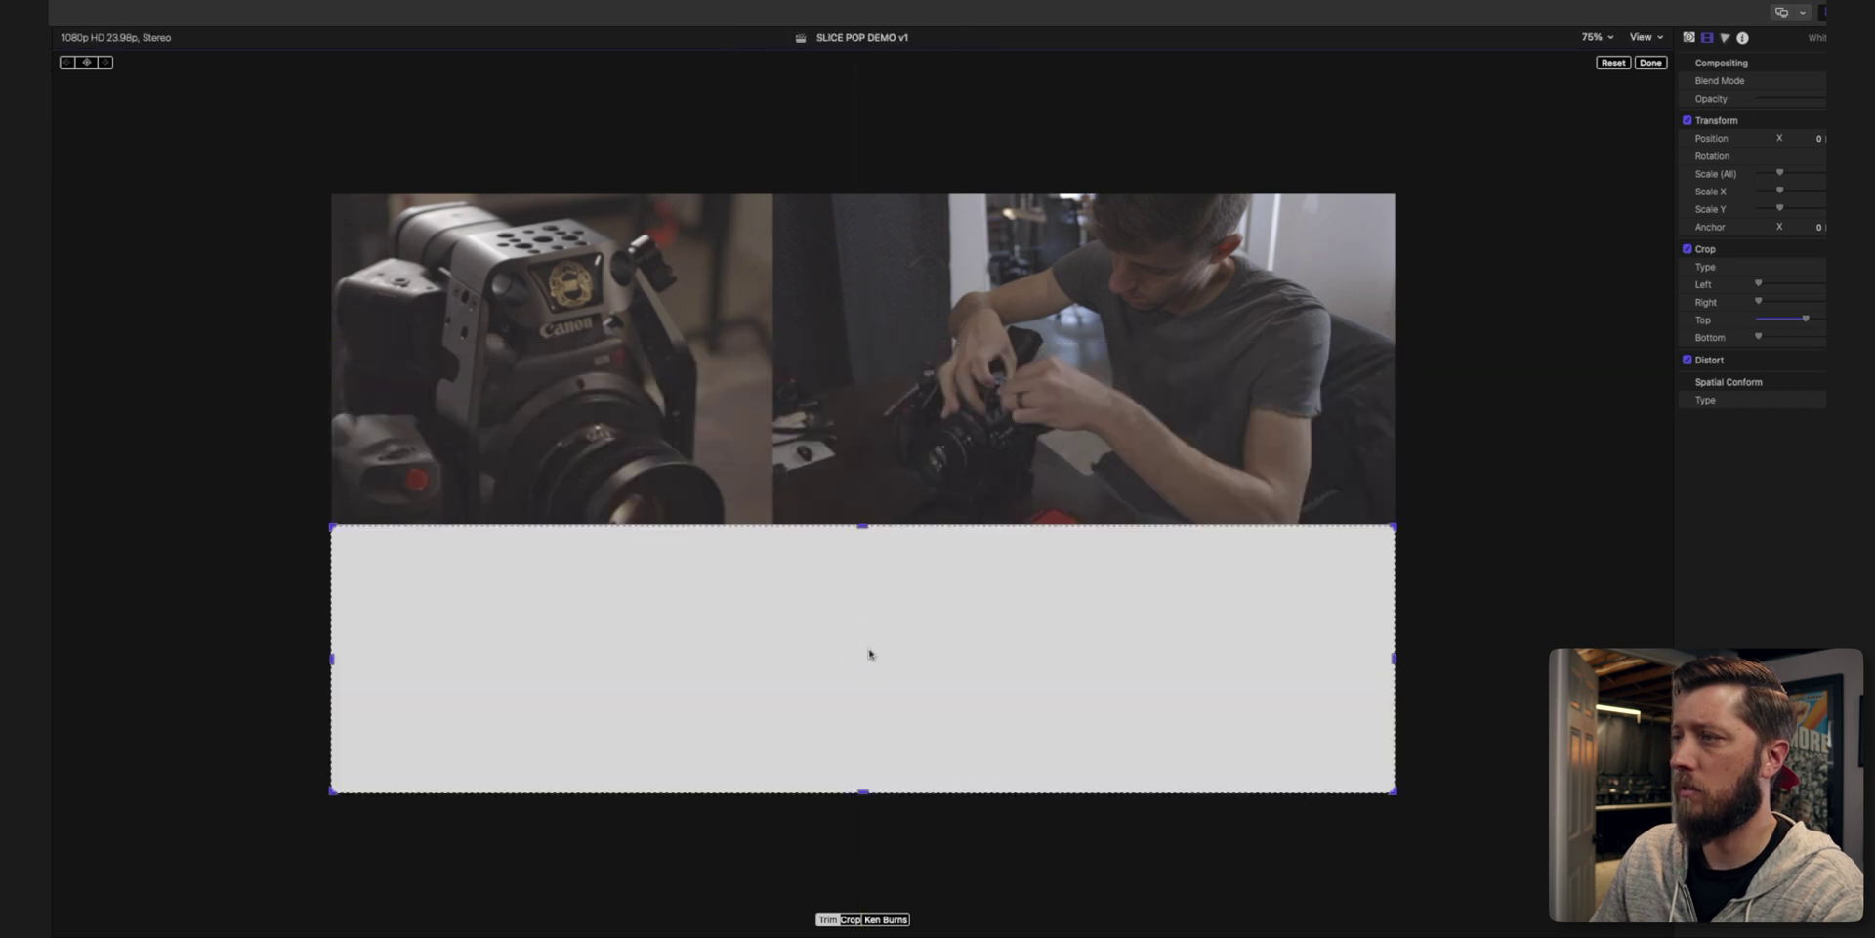
drag(863, 791, 865, 716)
key(super+z)
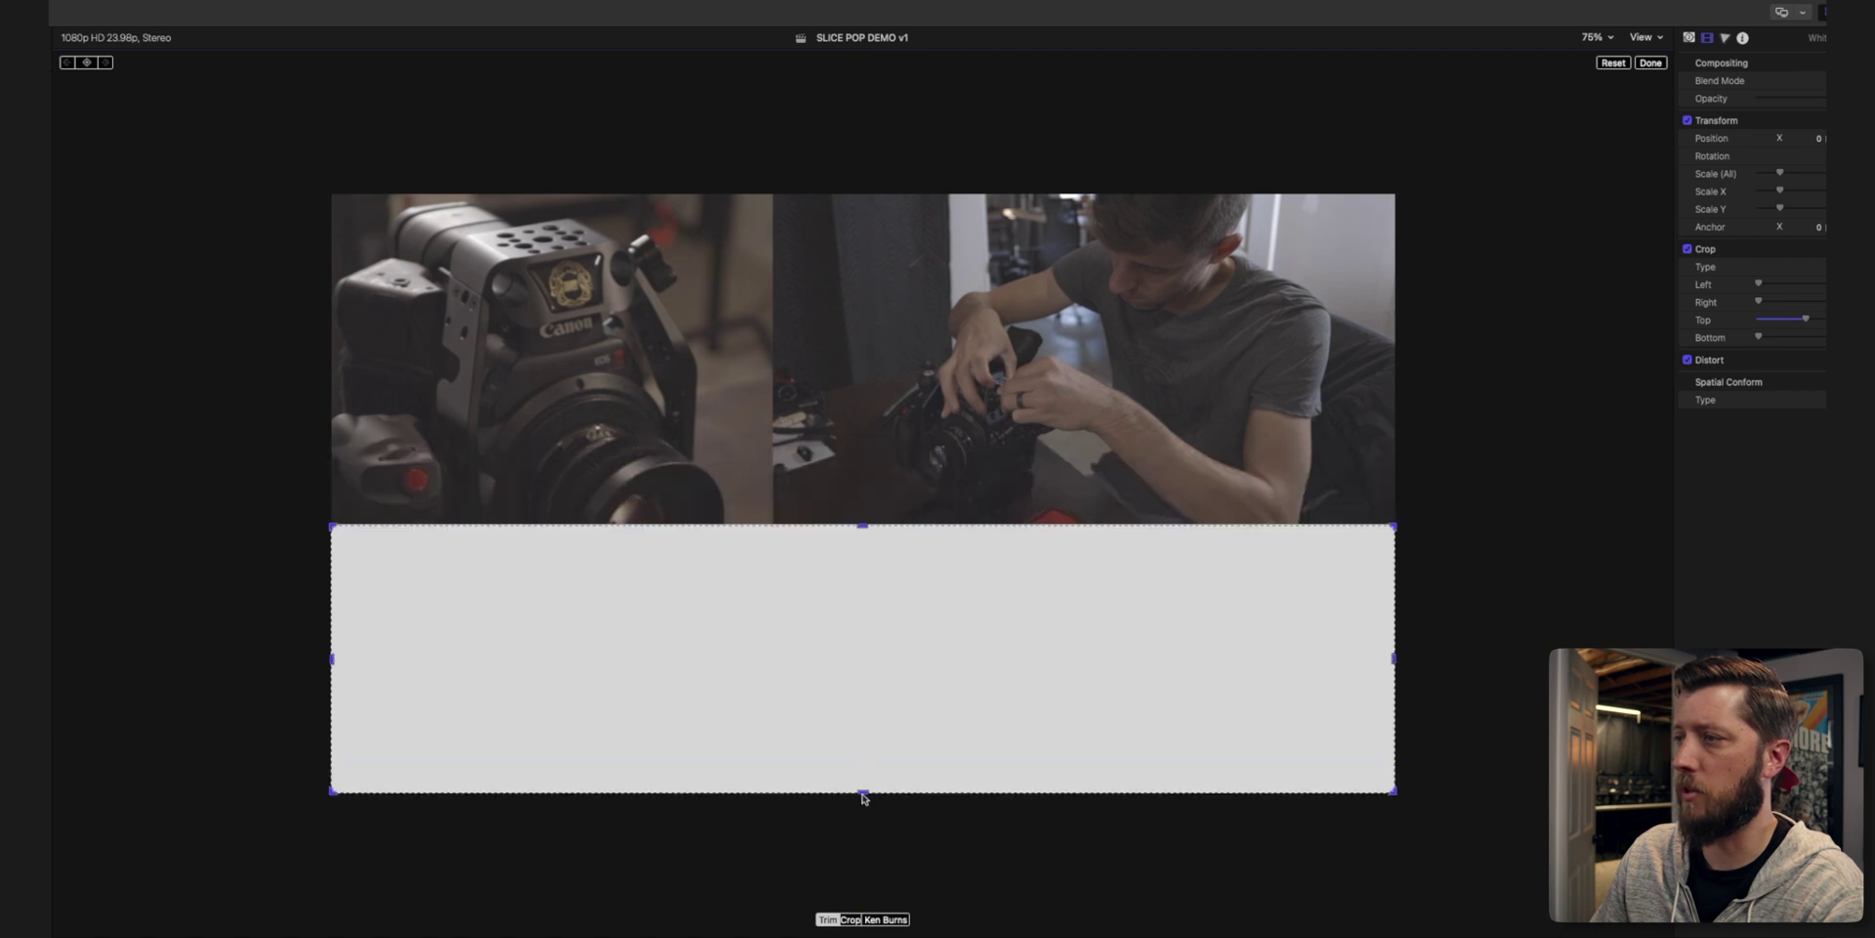
drag(863, 793, 860, 533)
drag(332, 528, 774, 527)
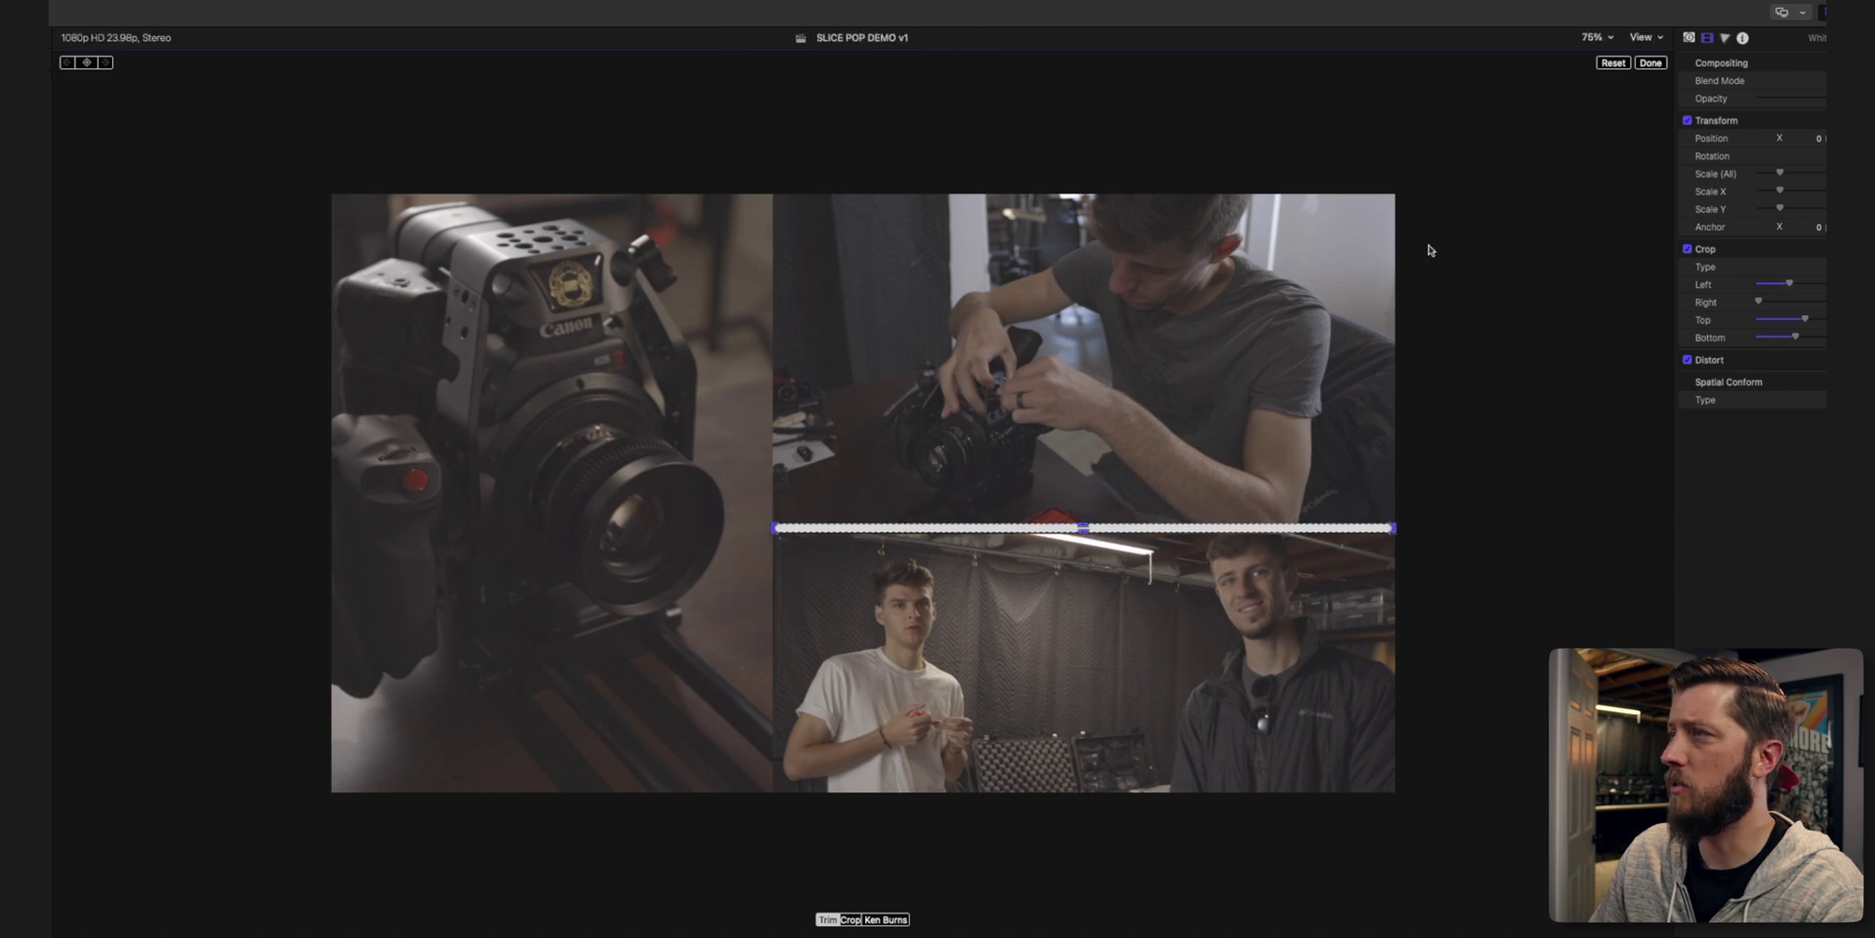
Extend the horizontal bar slightly to the left image's edge and shift it down onto the seam between the two right-hand images.
click(1598, 37)
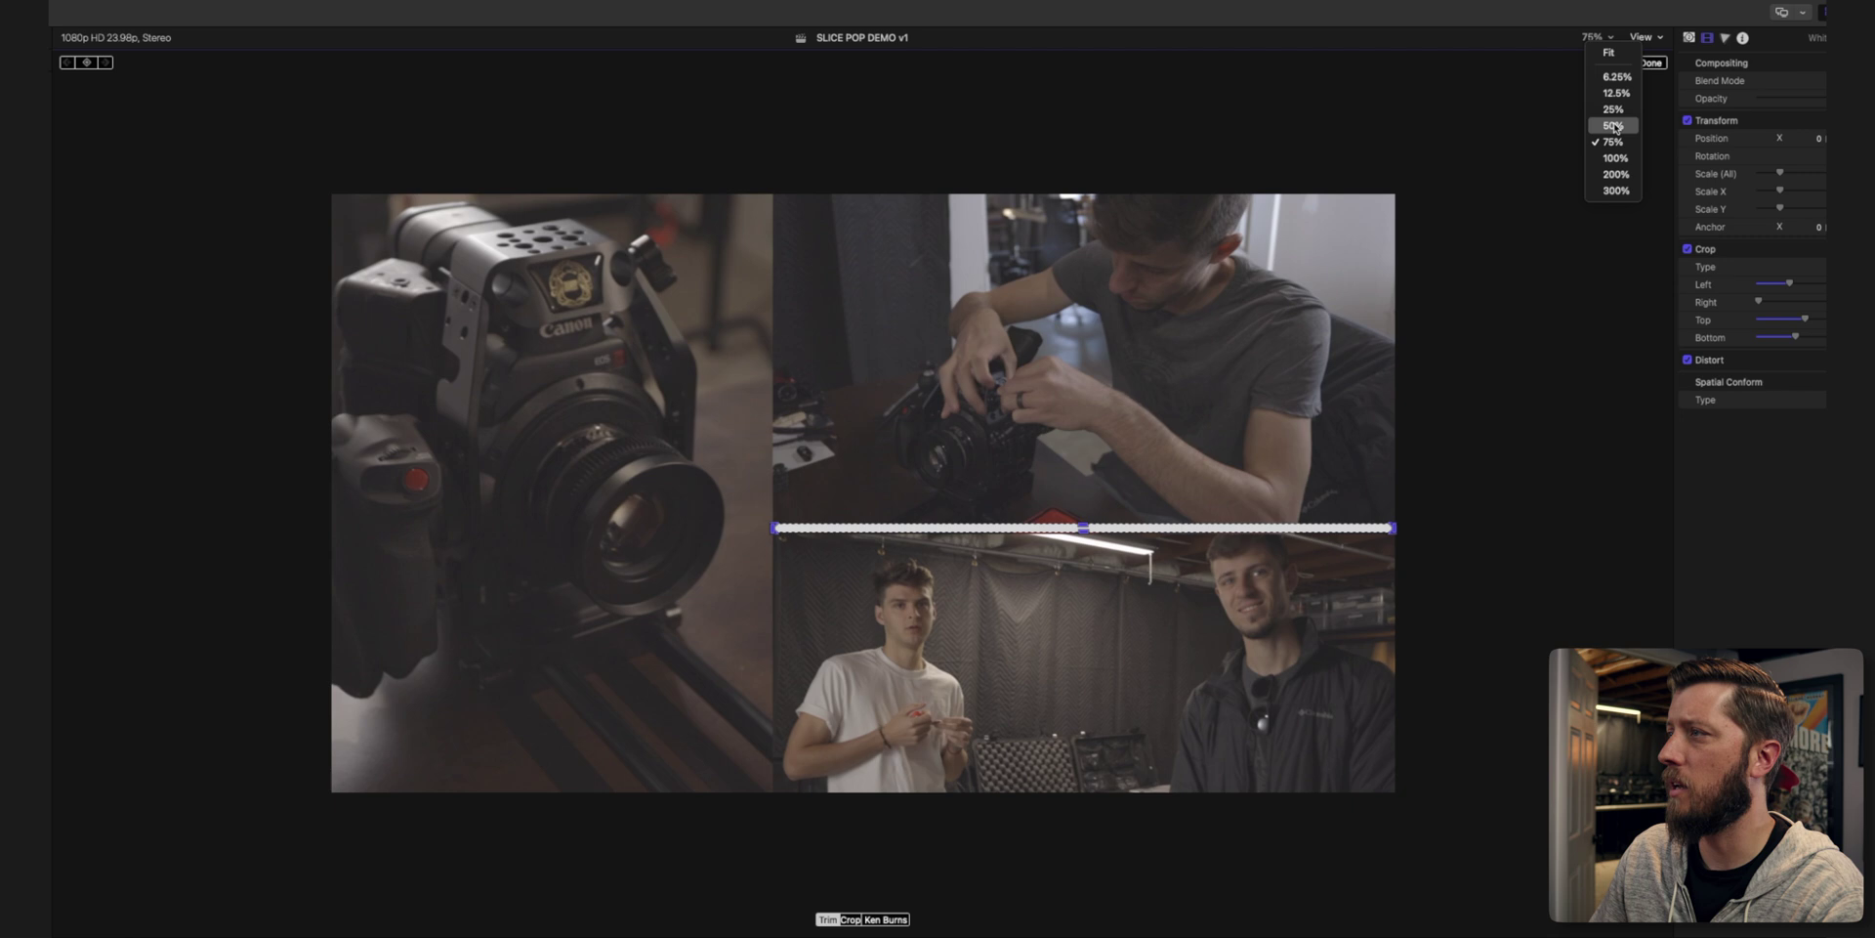
click(1616, 173)
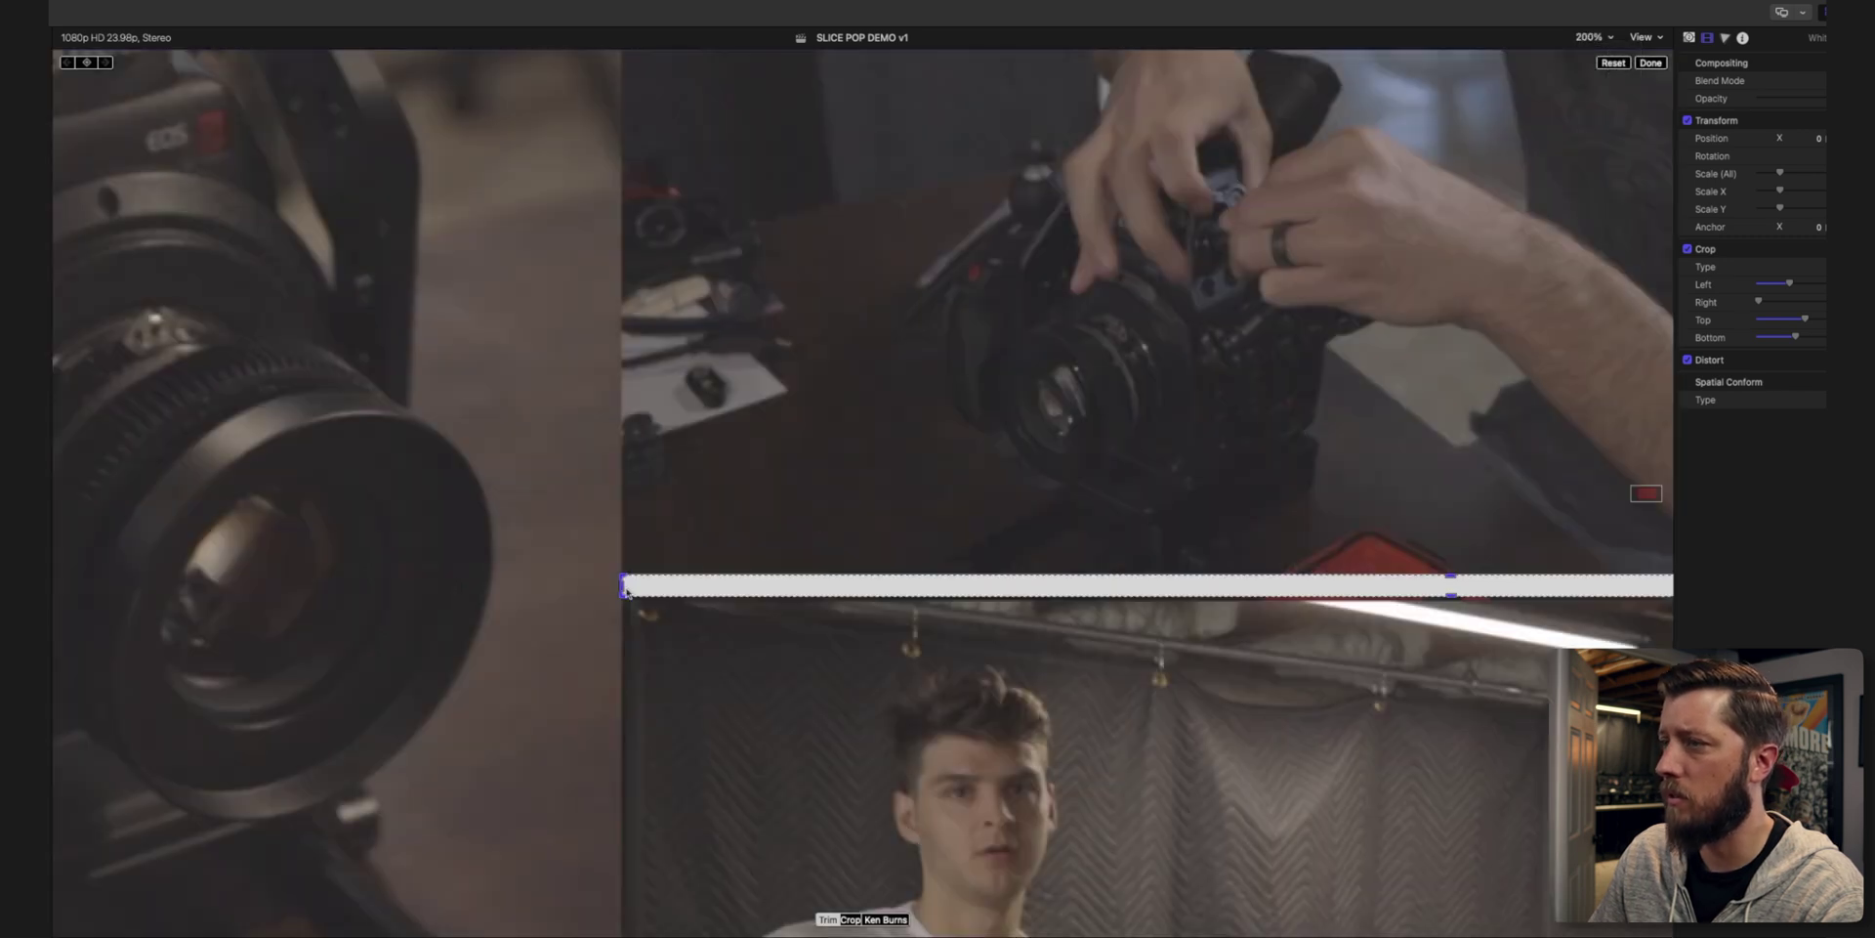
drag(623, 587, 619, 590)
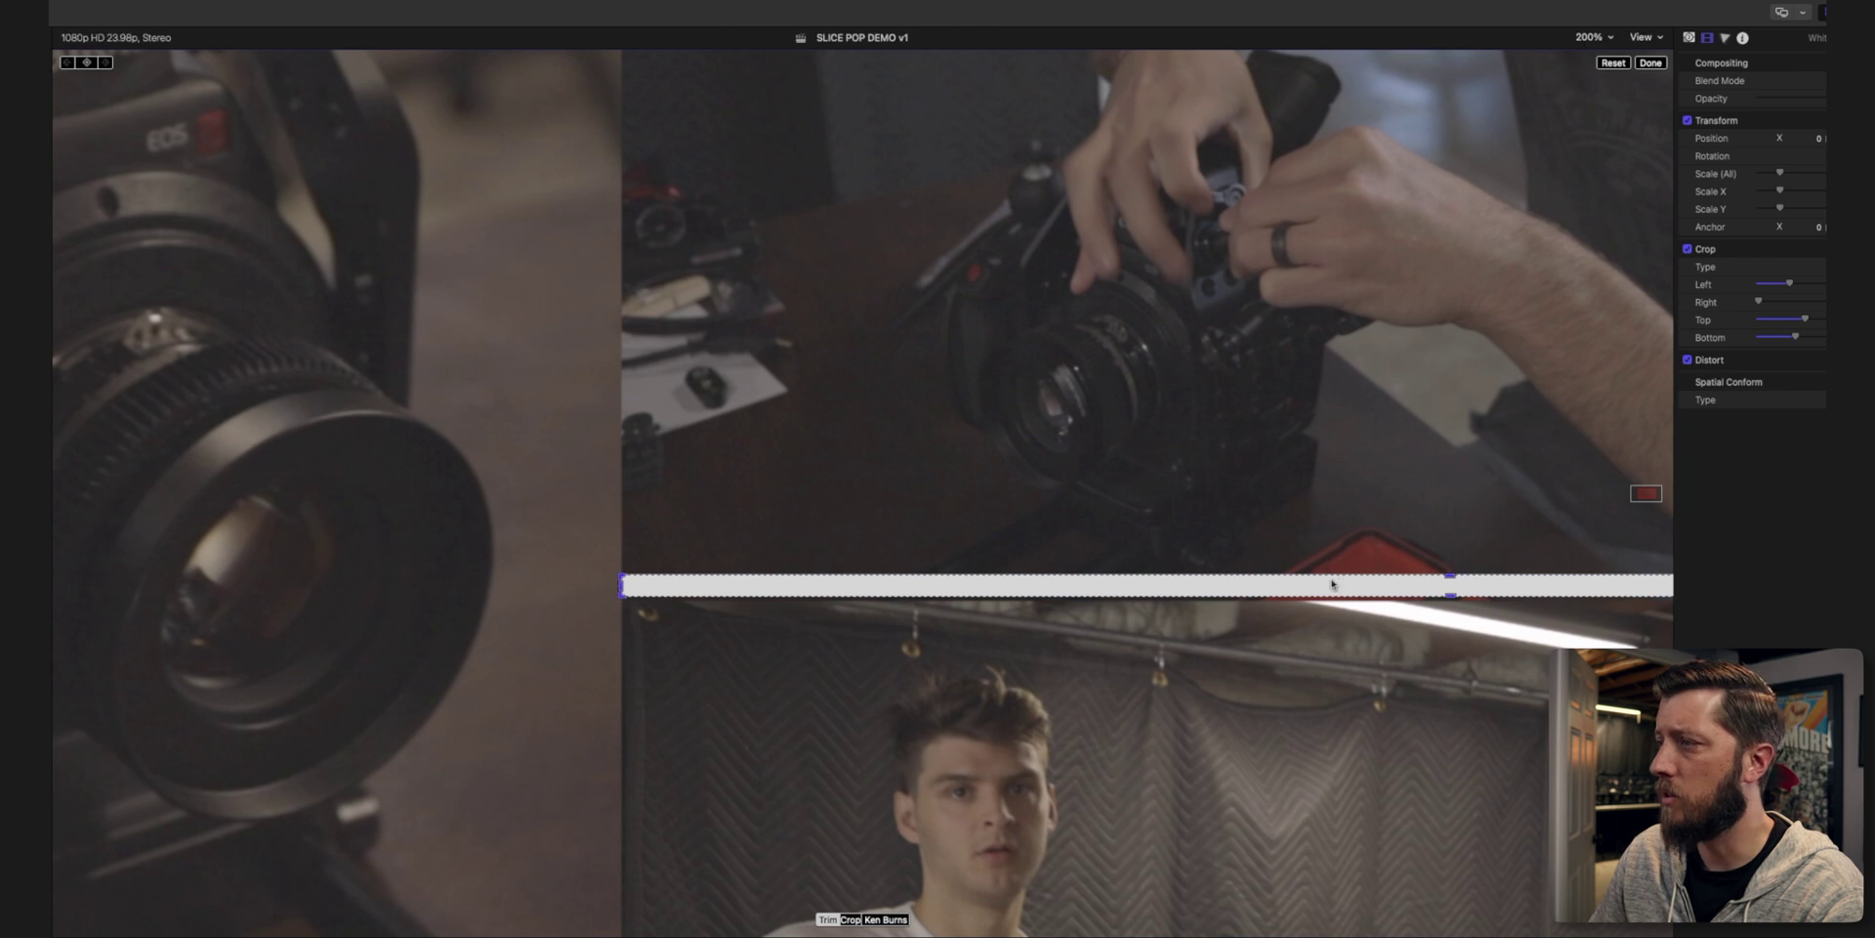
drag(1332, 584, 1334, 597)
click(1650, 62)
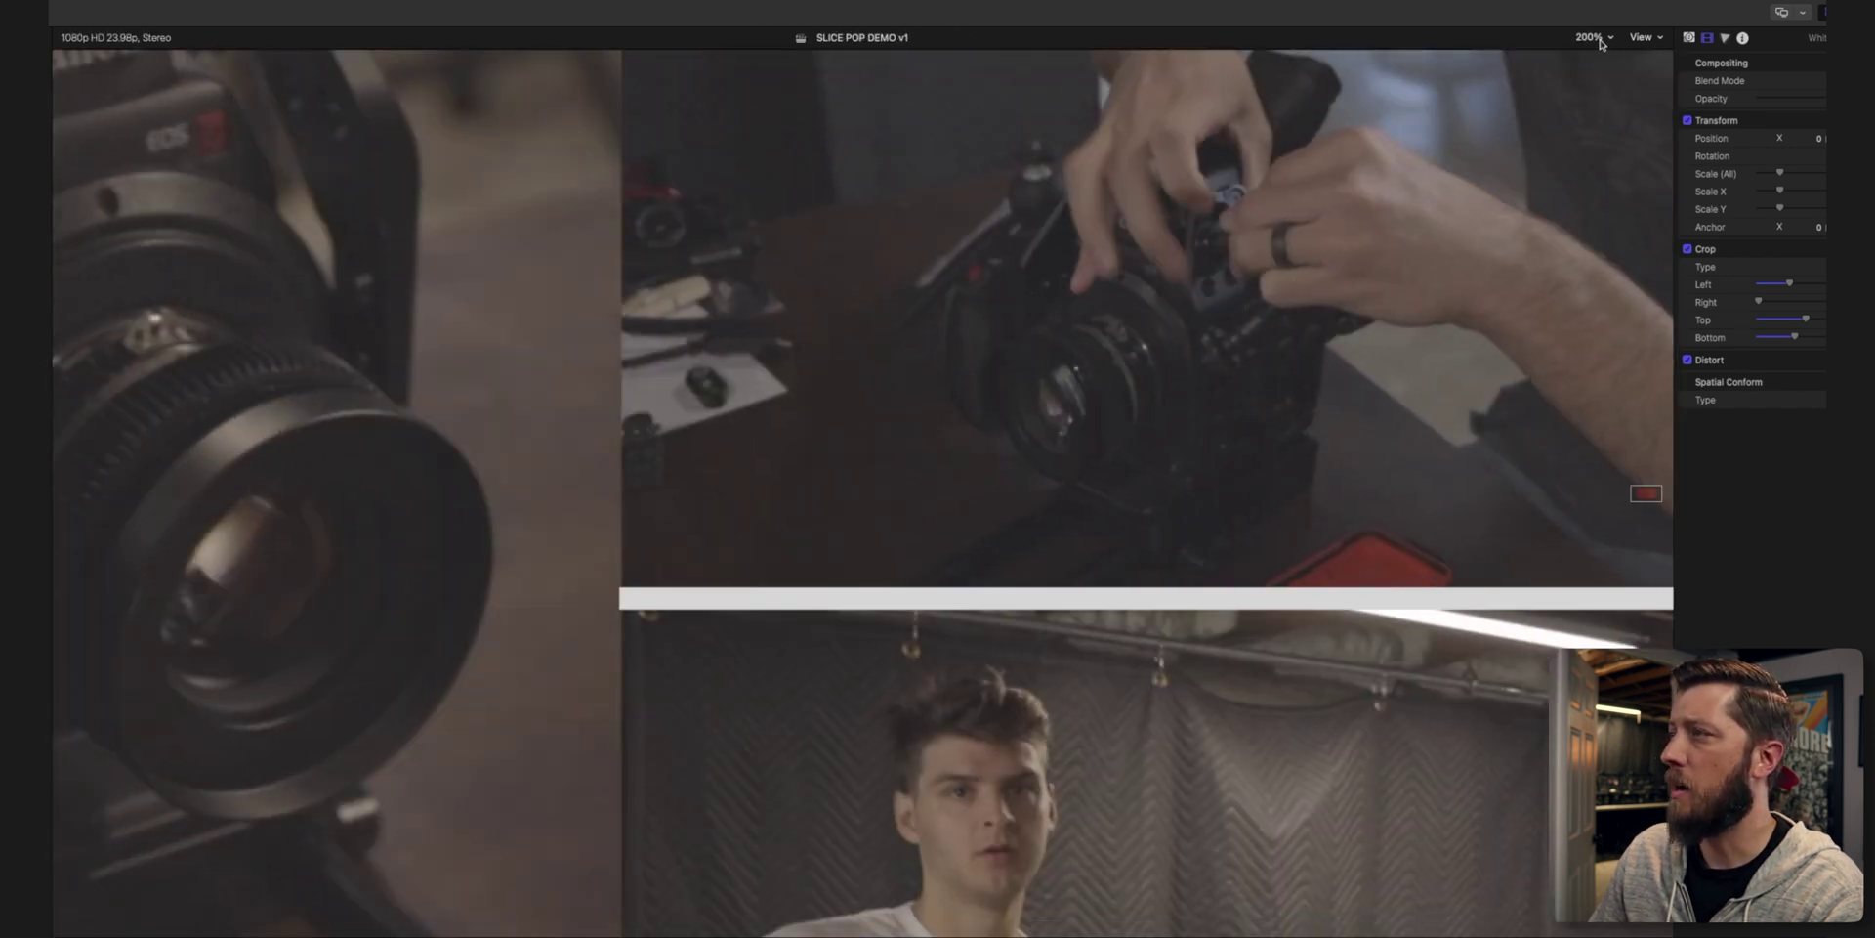
click(1592, 37)
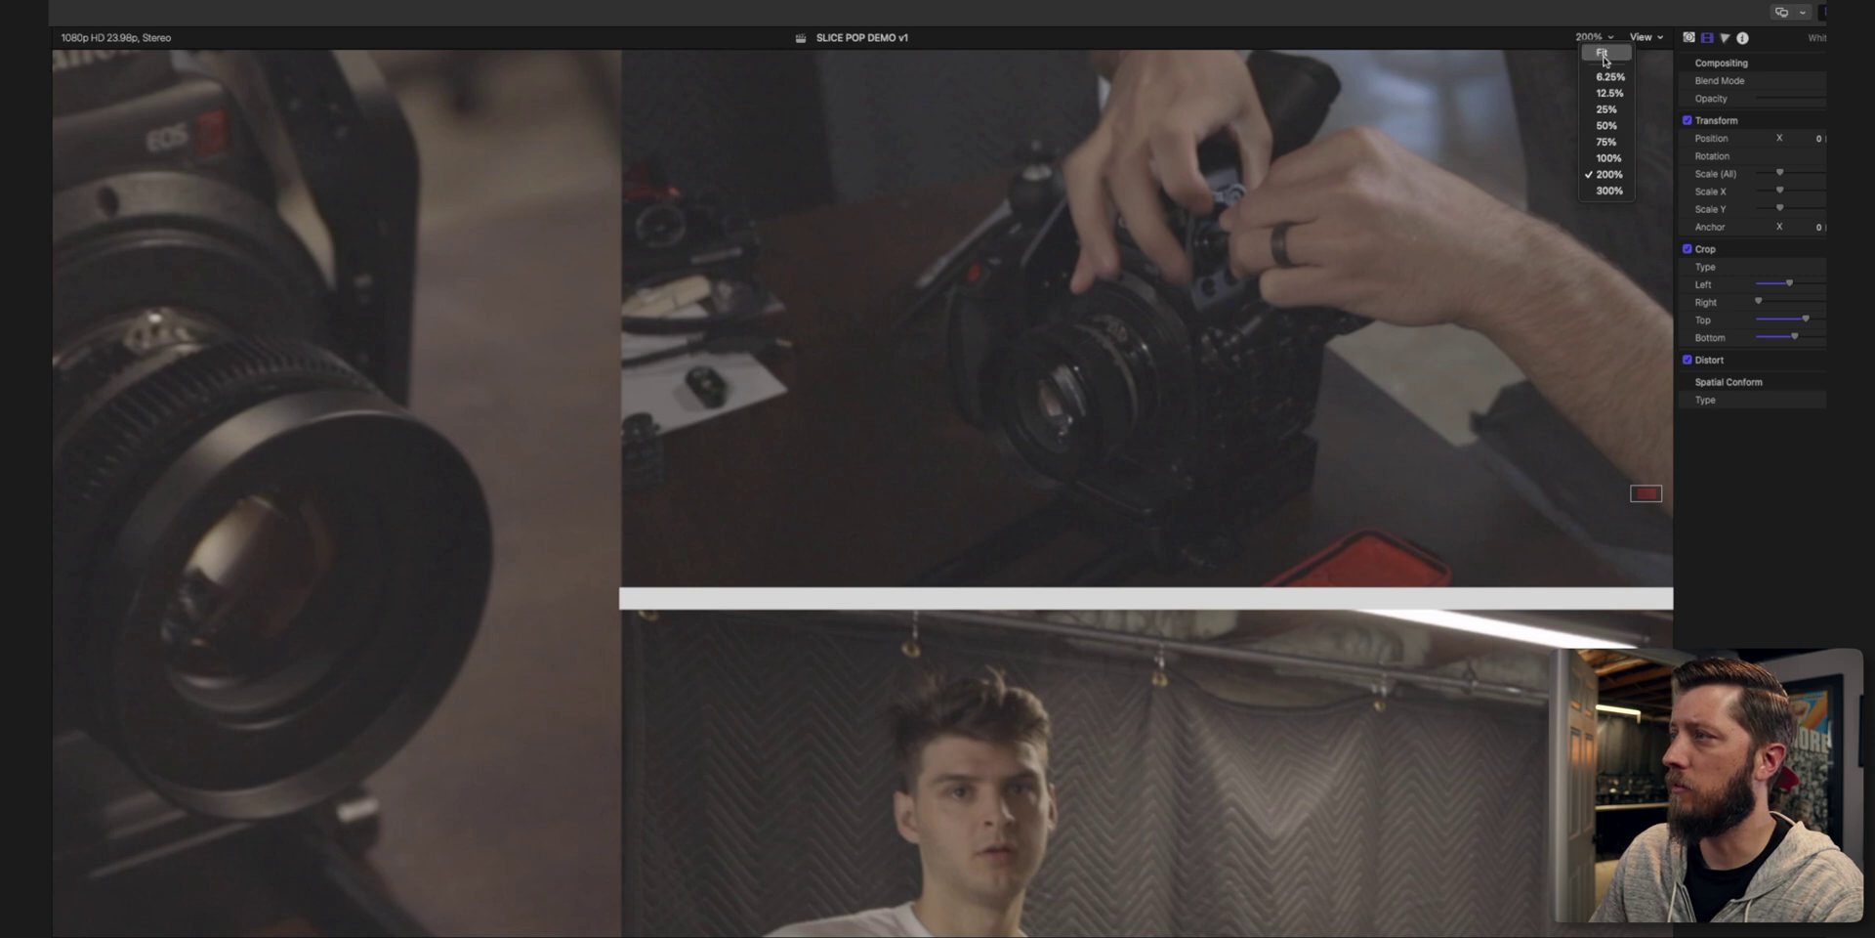
click(1602, 49)
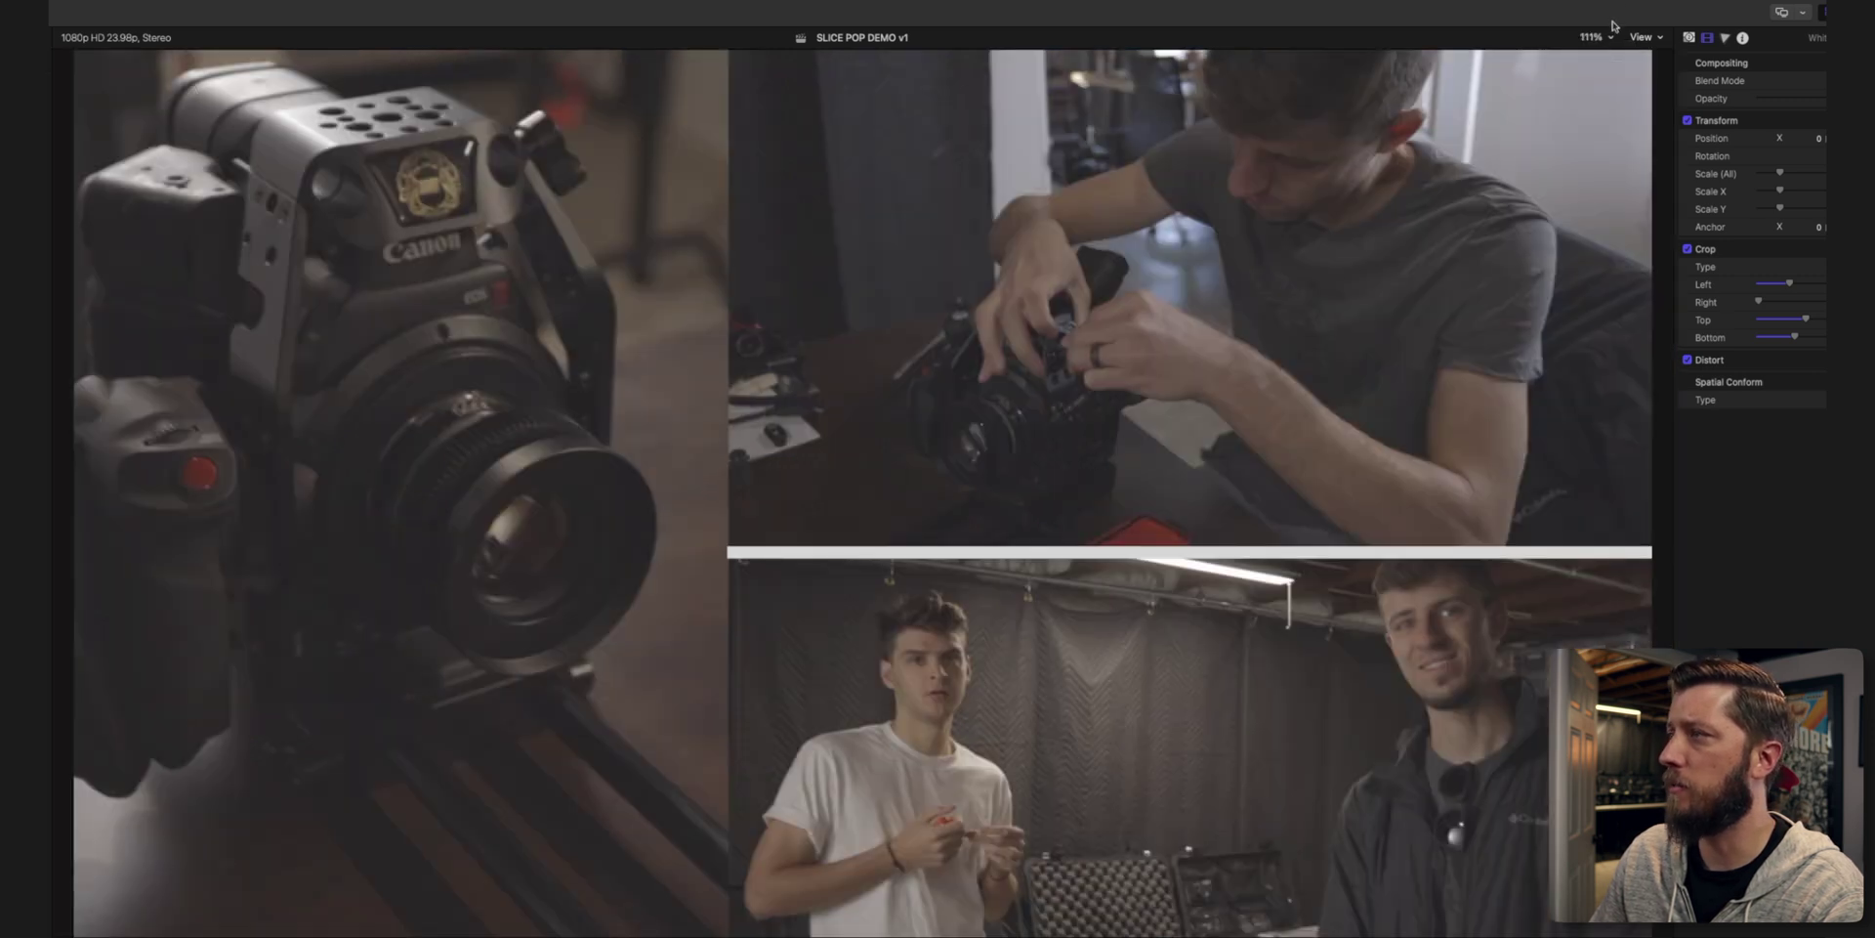
click(1594, 37)
click(1602, 128)
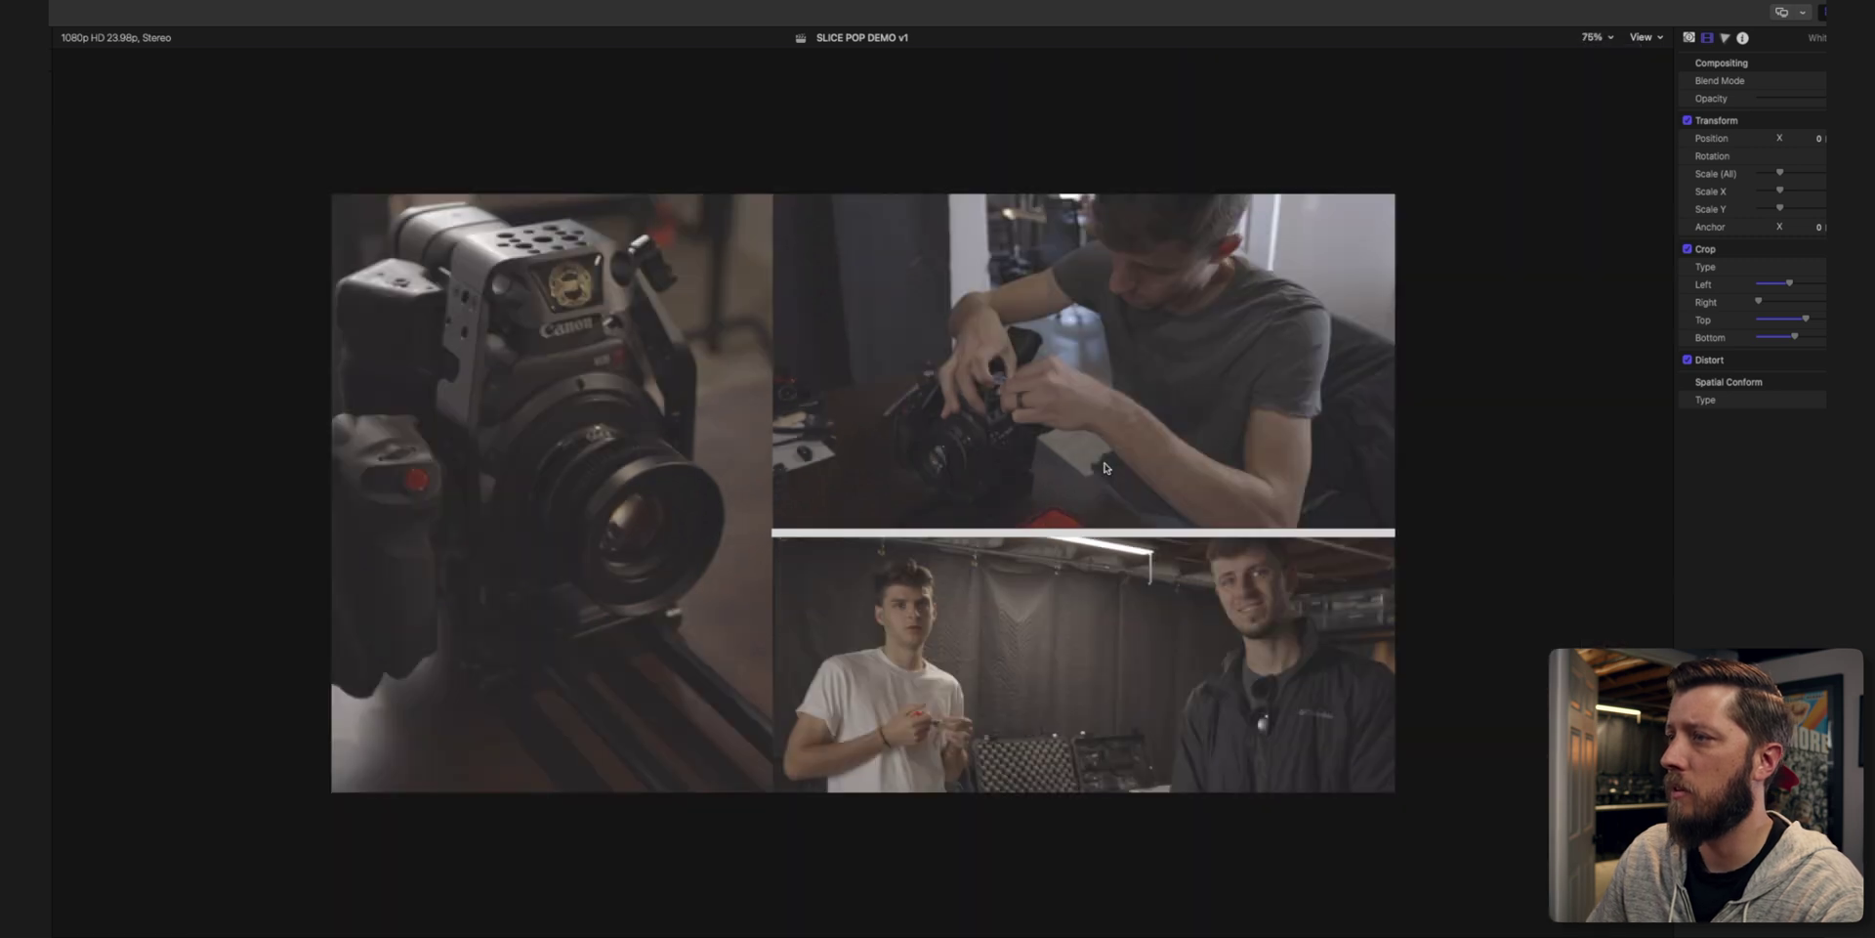
click(1071, 535)
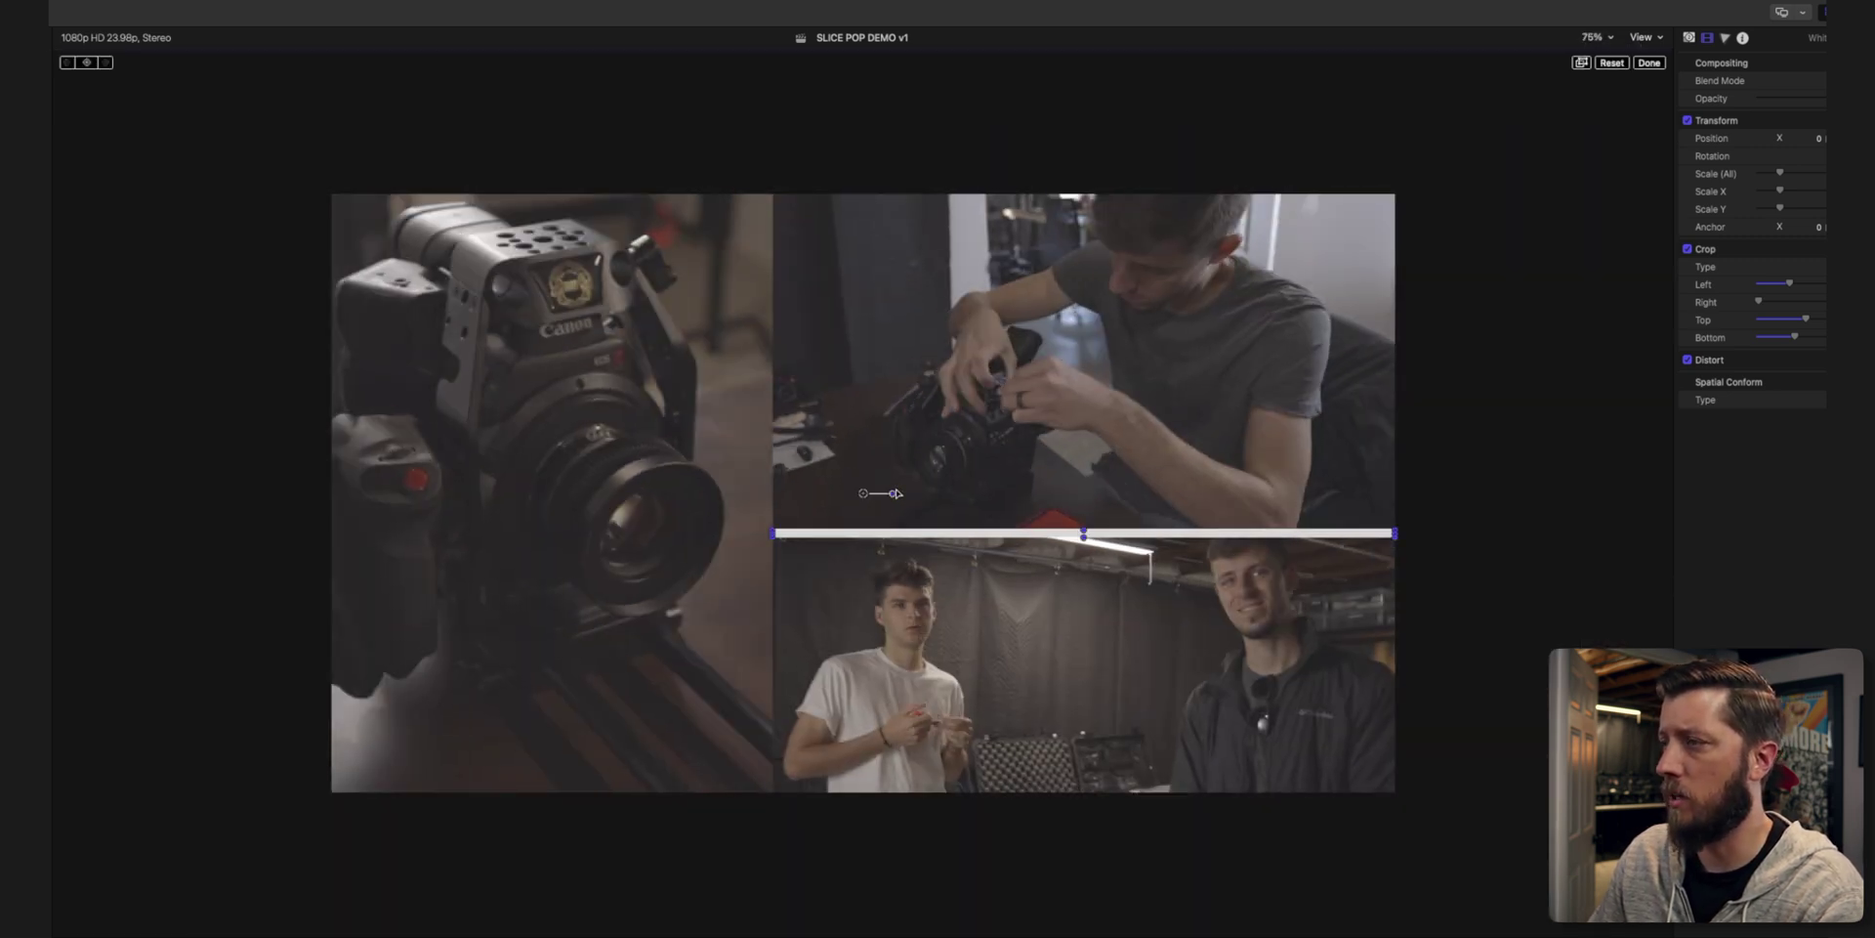
drag(896, 494, 888, 474)
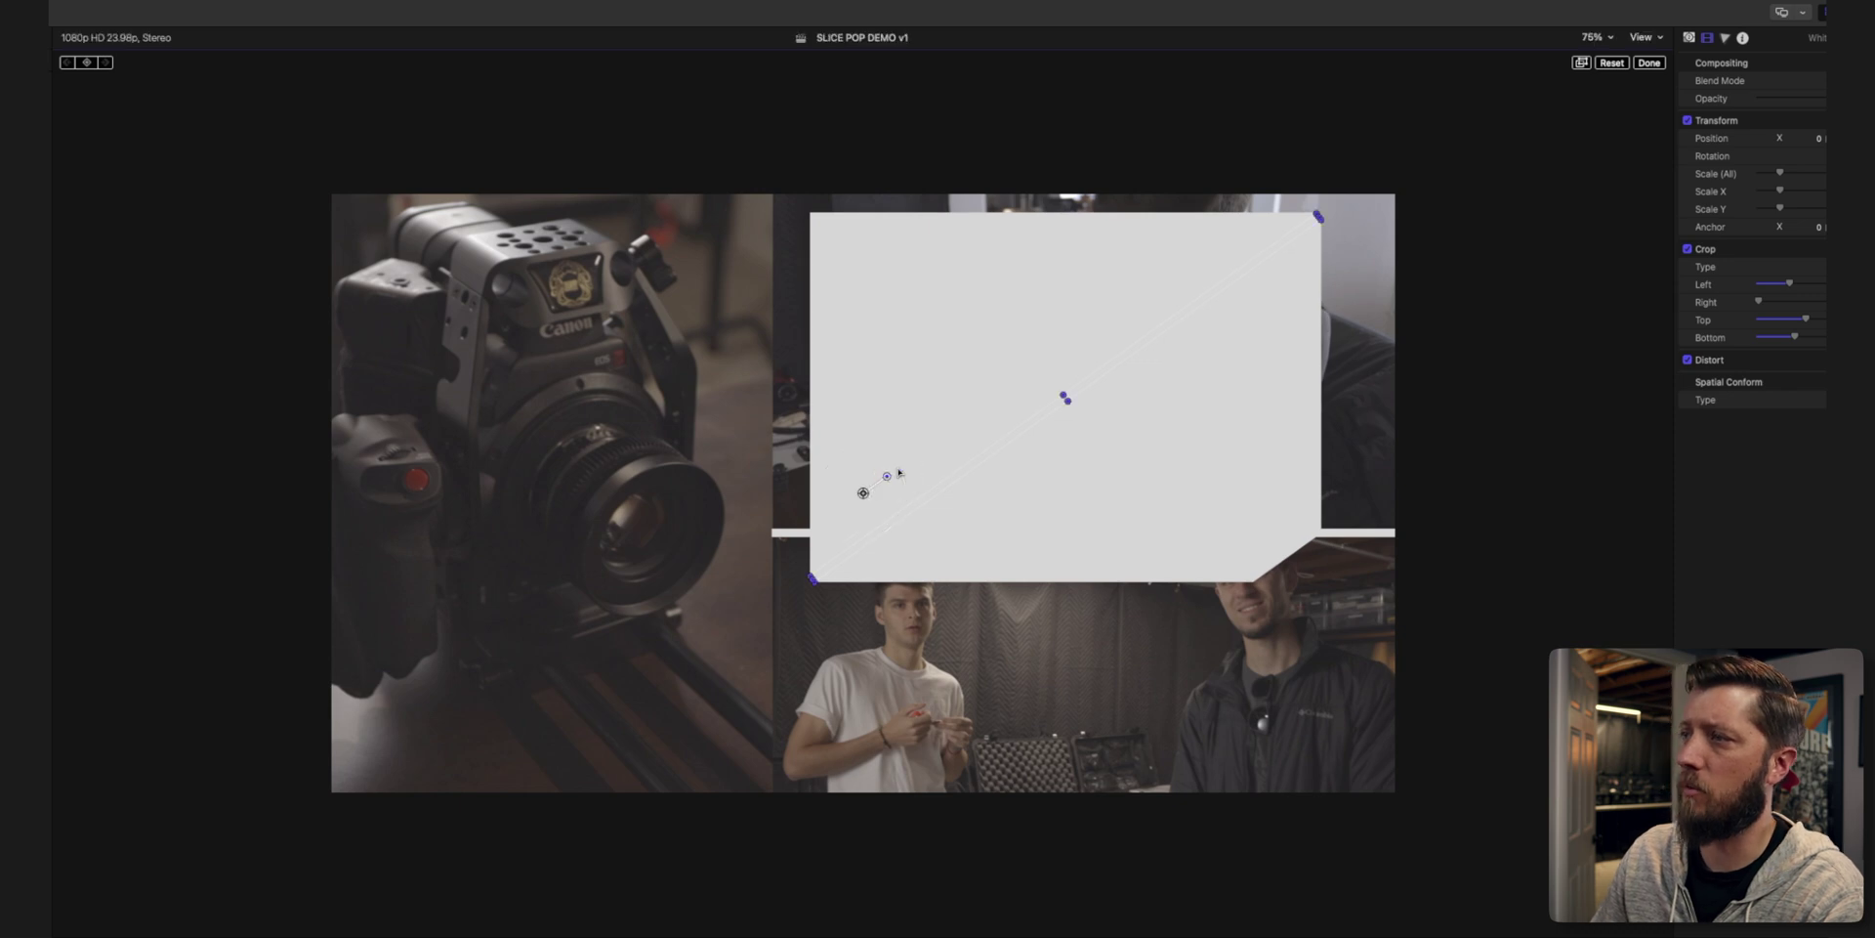
key(super+z)
Rotate the second white solid upright and crop it to a thin vertical bar over the seam between the left and right images.
drag(1048, 536, 983, 621)
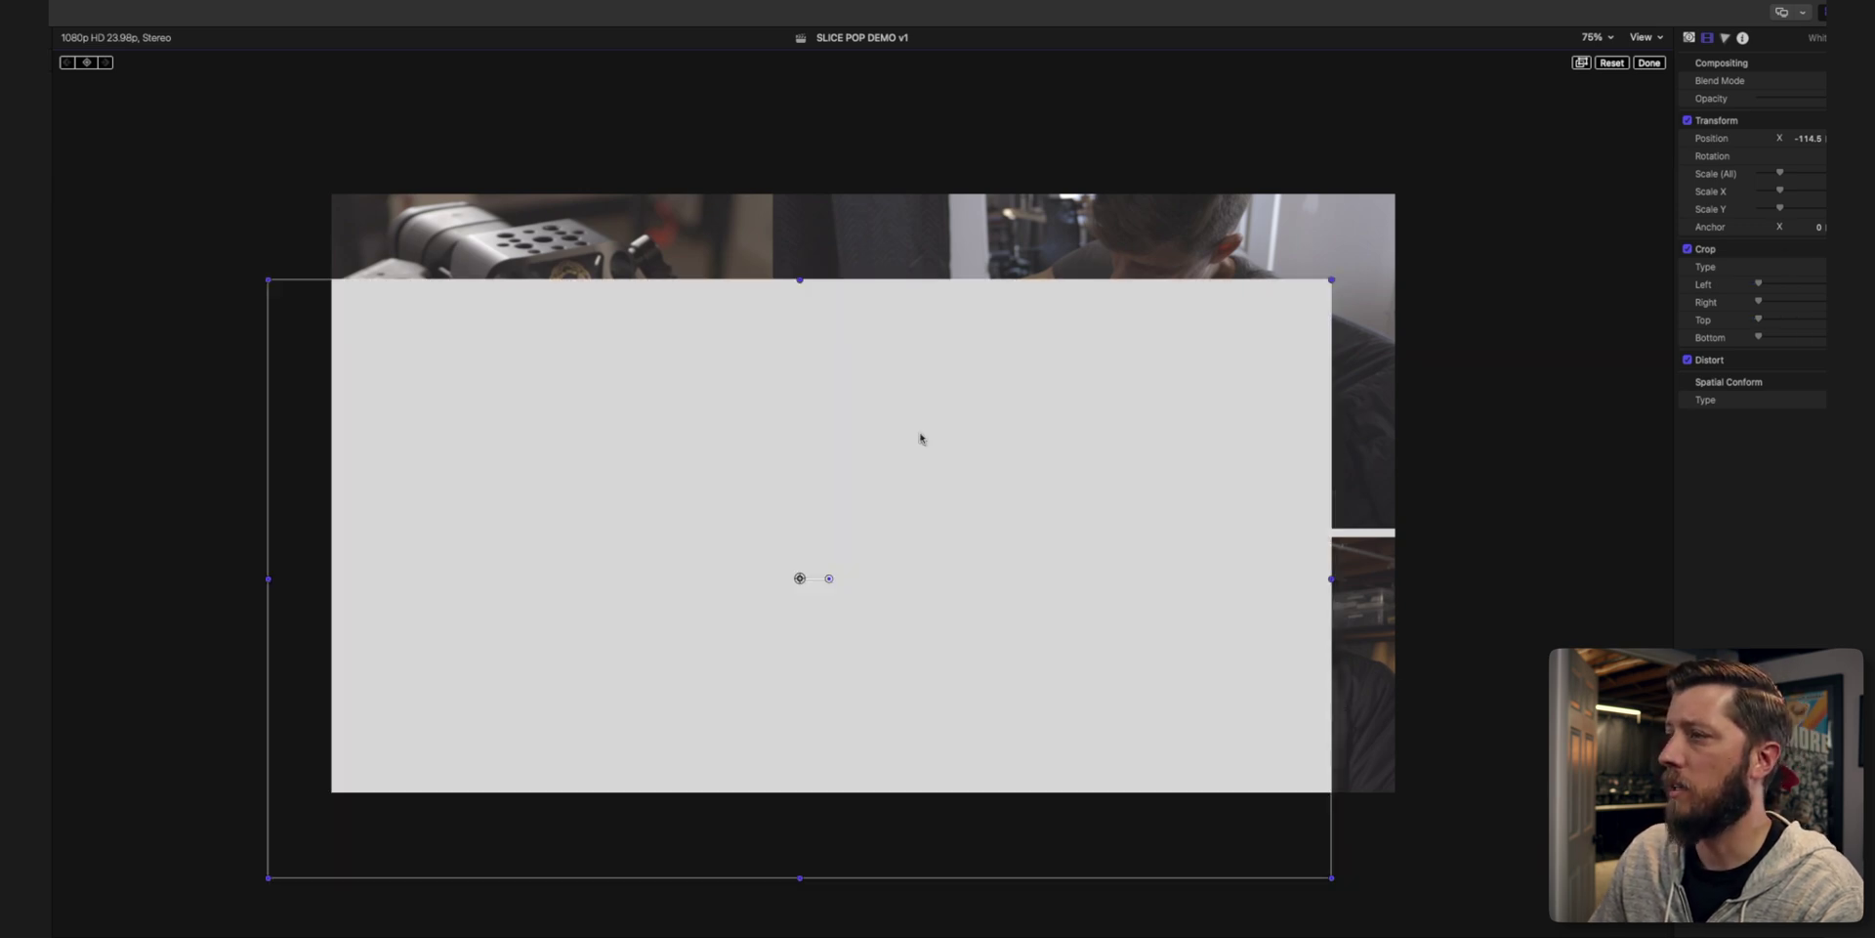
drag(837, 581, 807, 644)
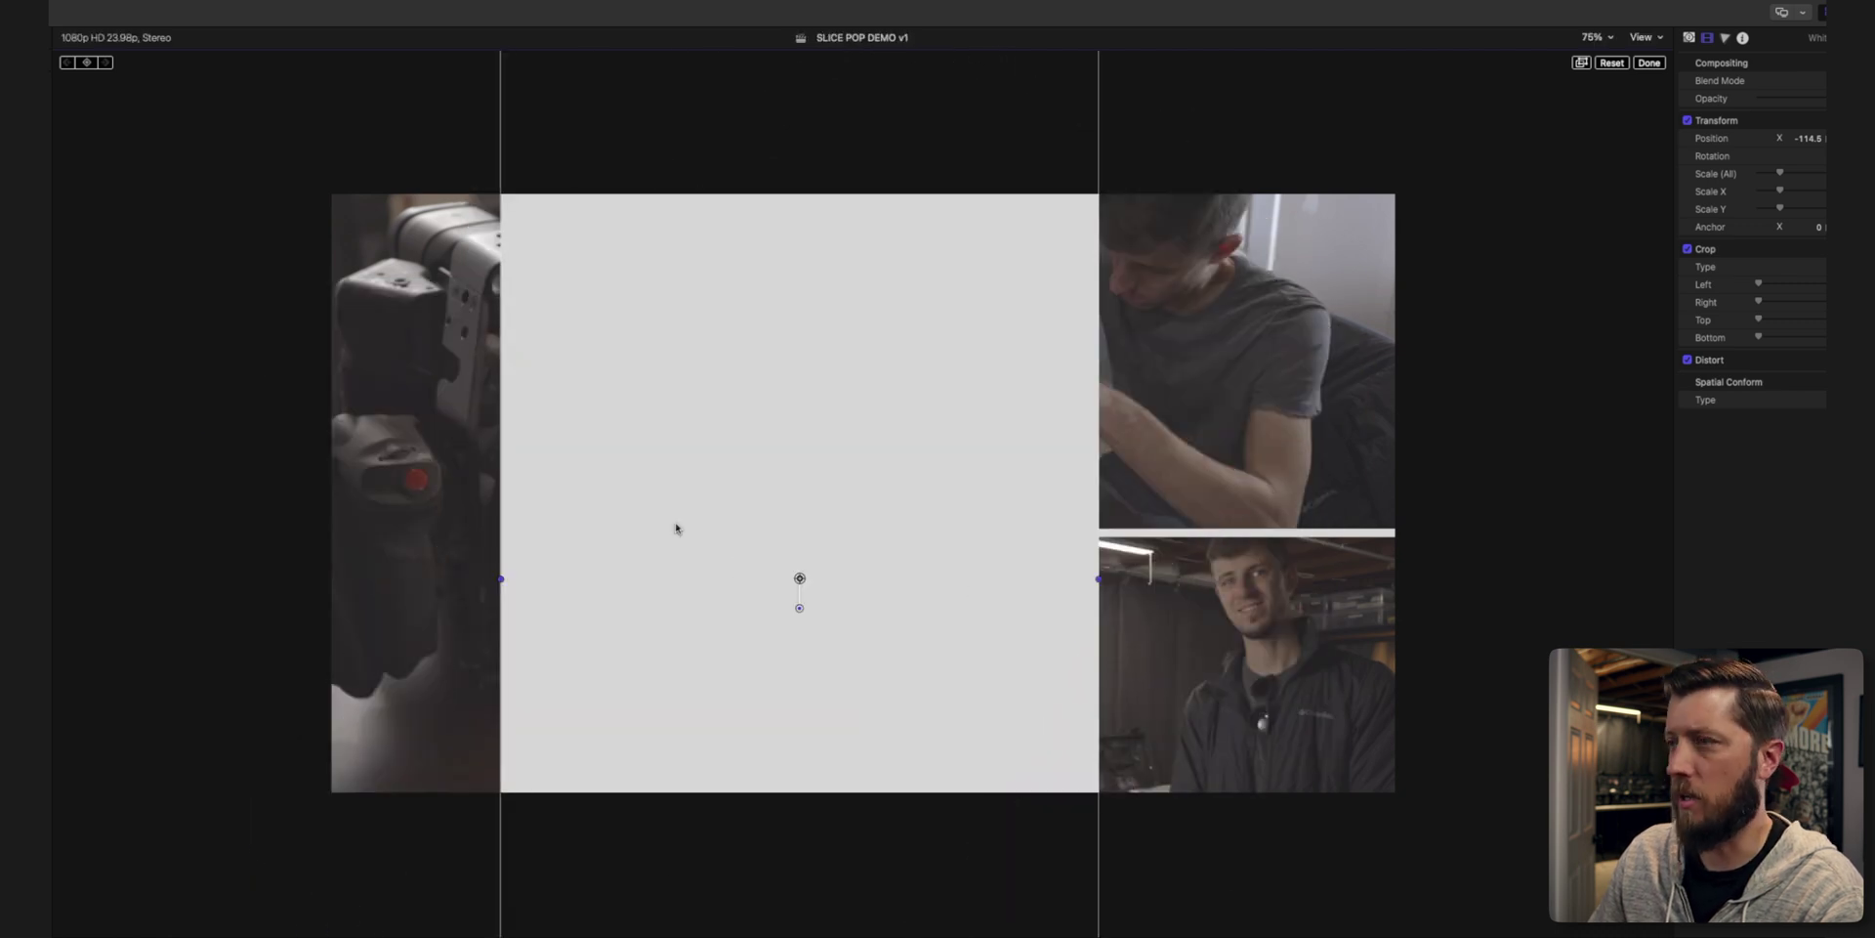
key(shift+c)
drag(499, 583, 753, 568)
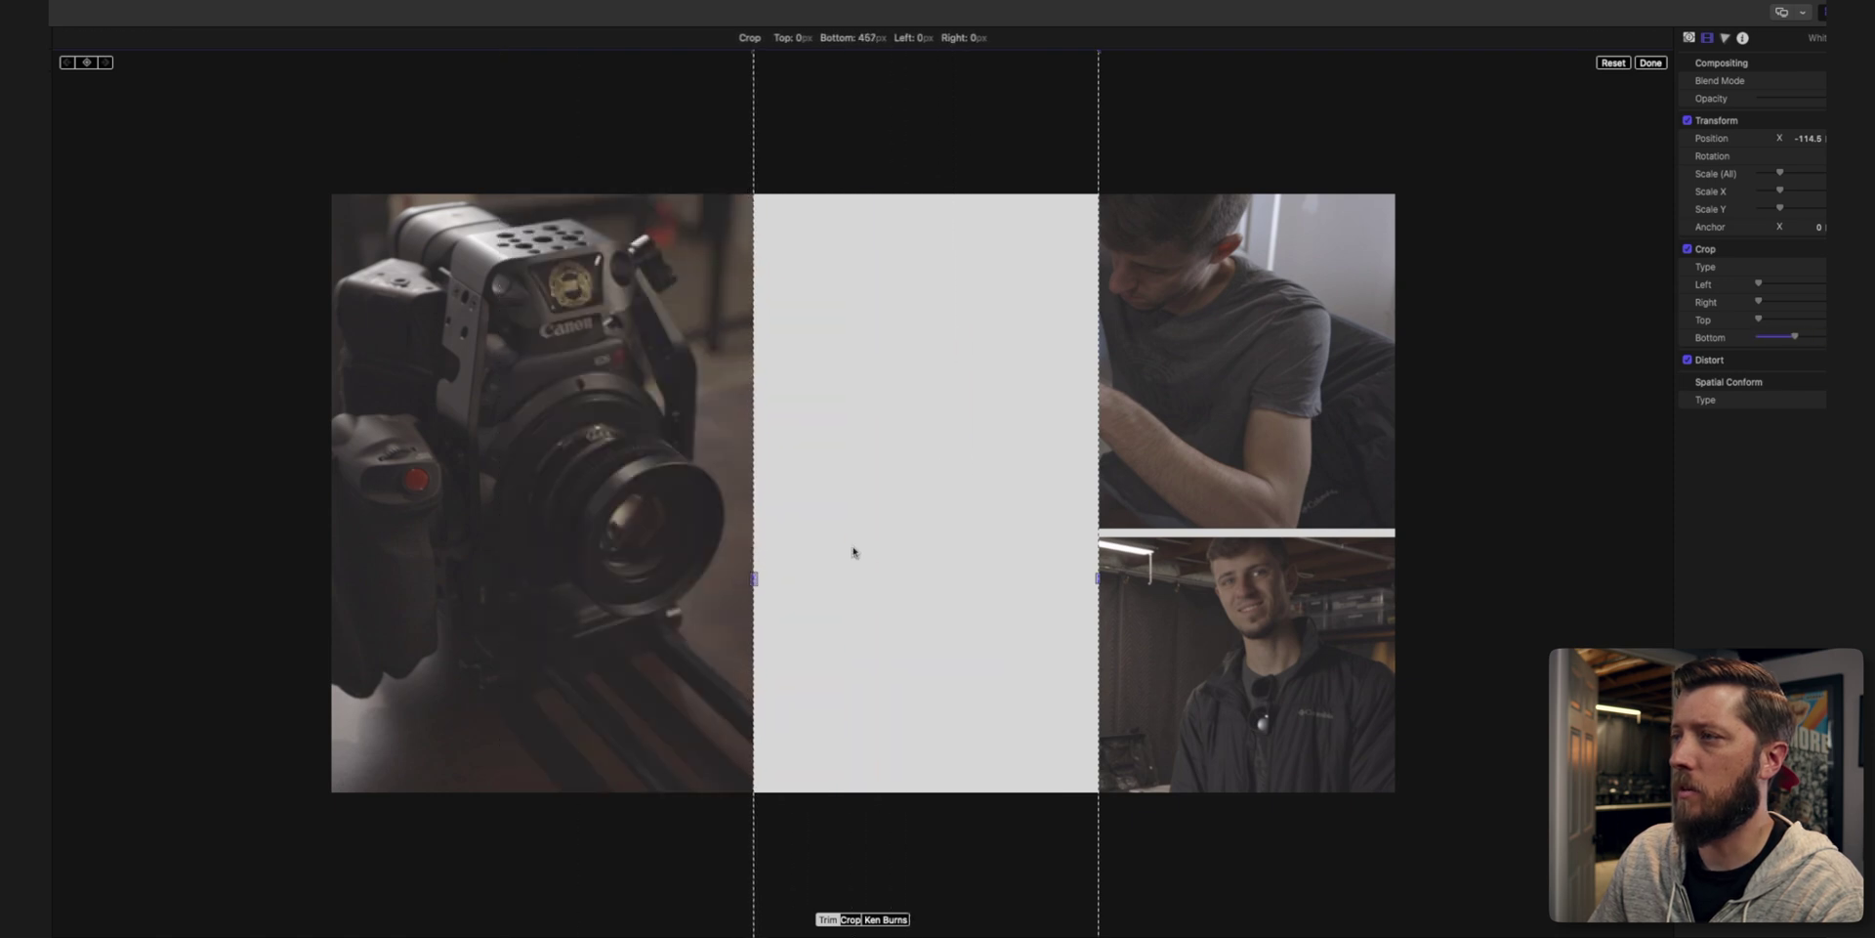
drag(1064, 569, 1086, 517)
drag(1098, 578, 766, 597)
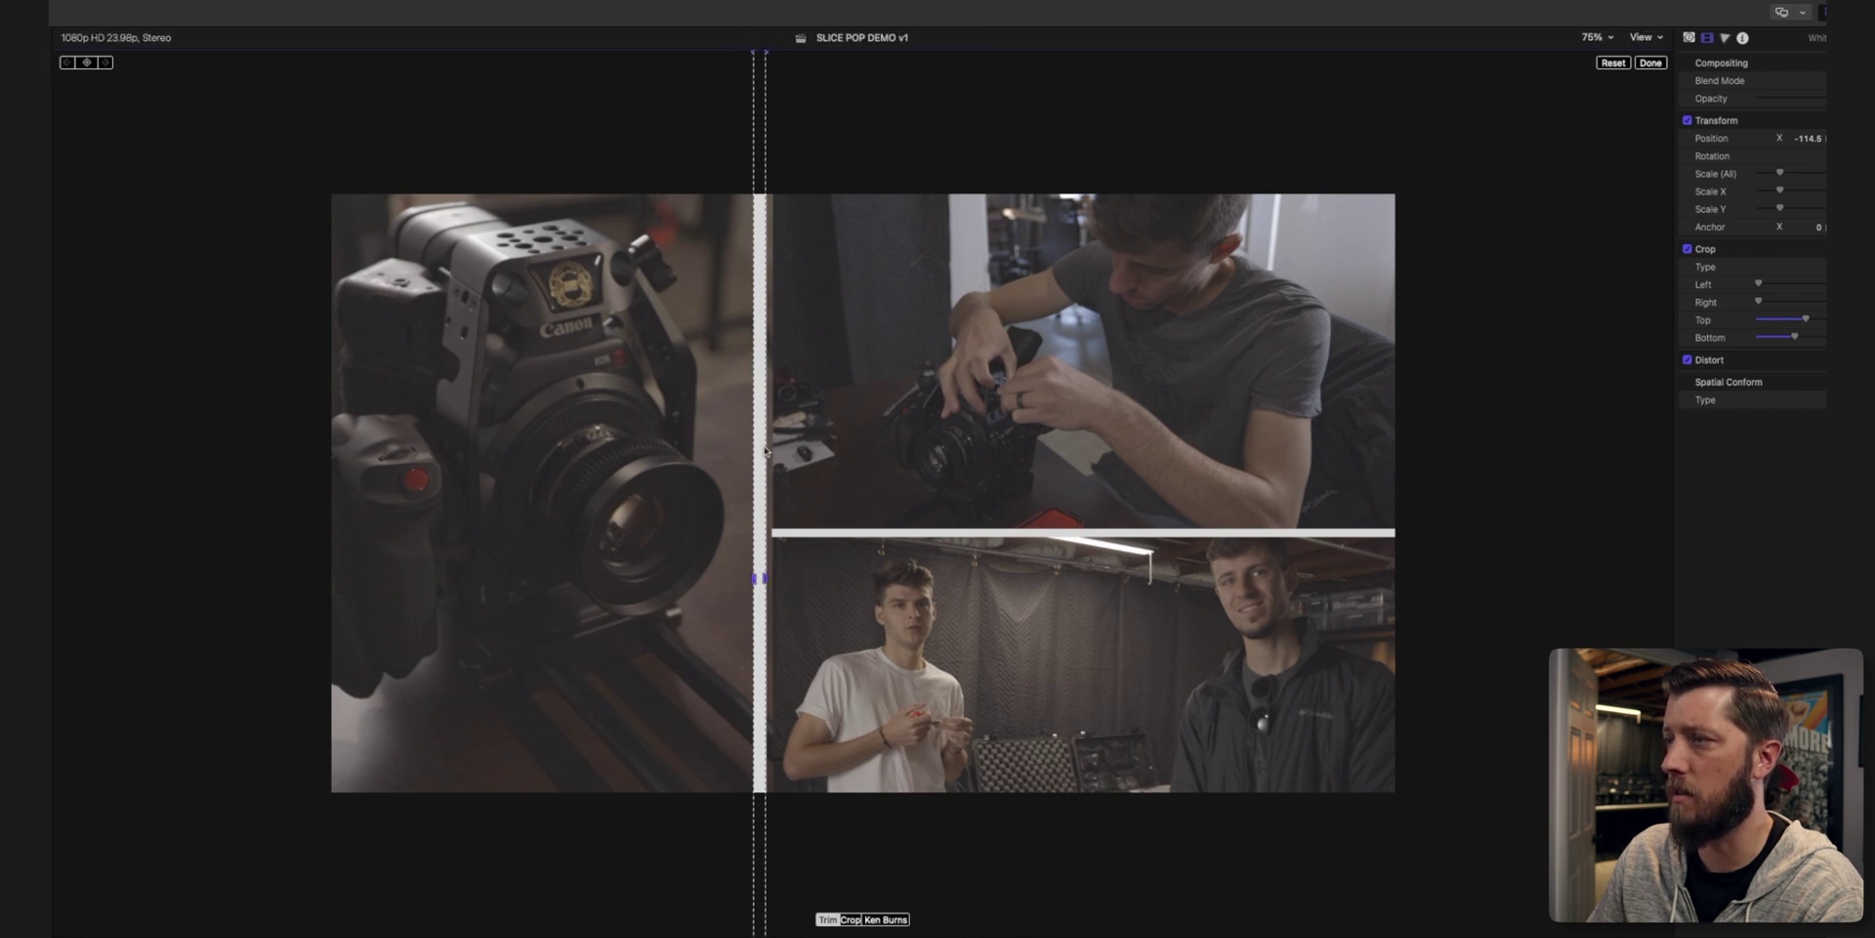
drag(766, 451, 777, 452)
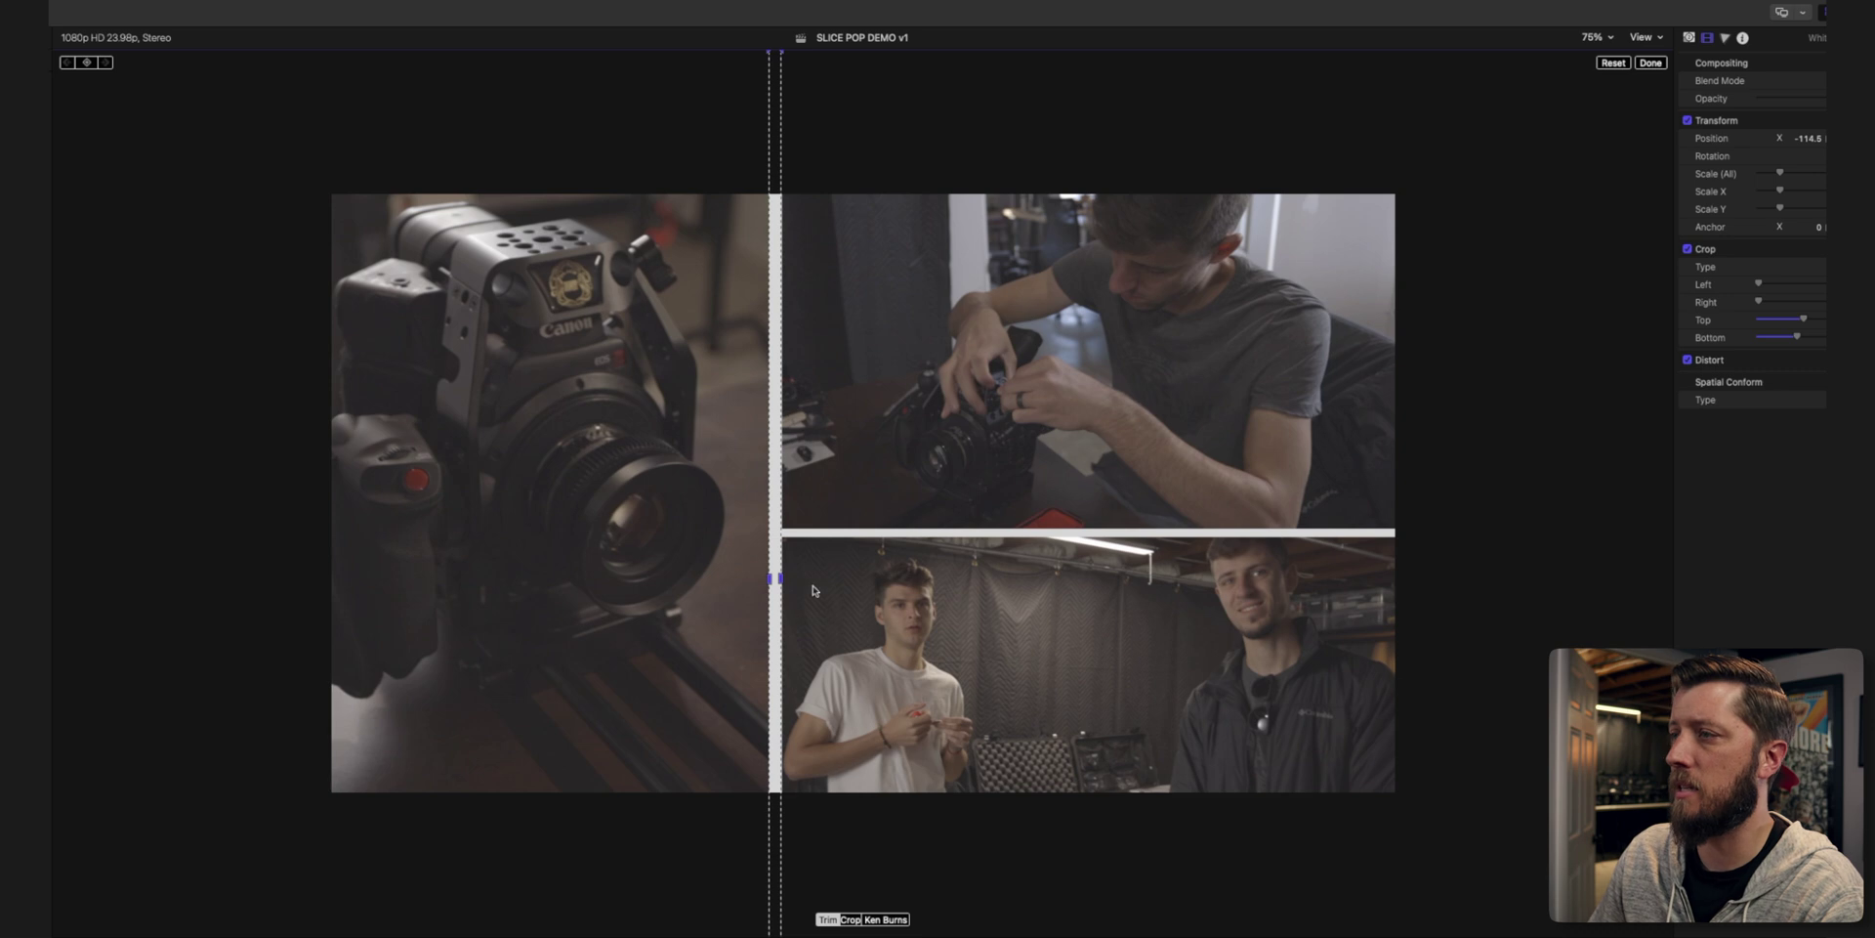
Narrow the vertical white bar at 200% magnification so its thickness is closer to that of the horizontal bar.
click(1607, 39)
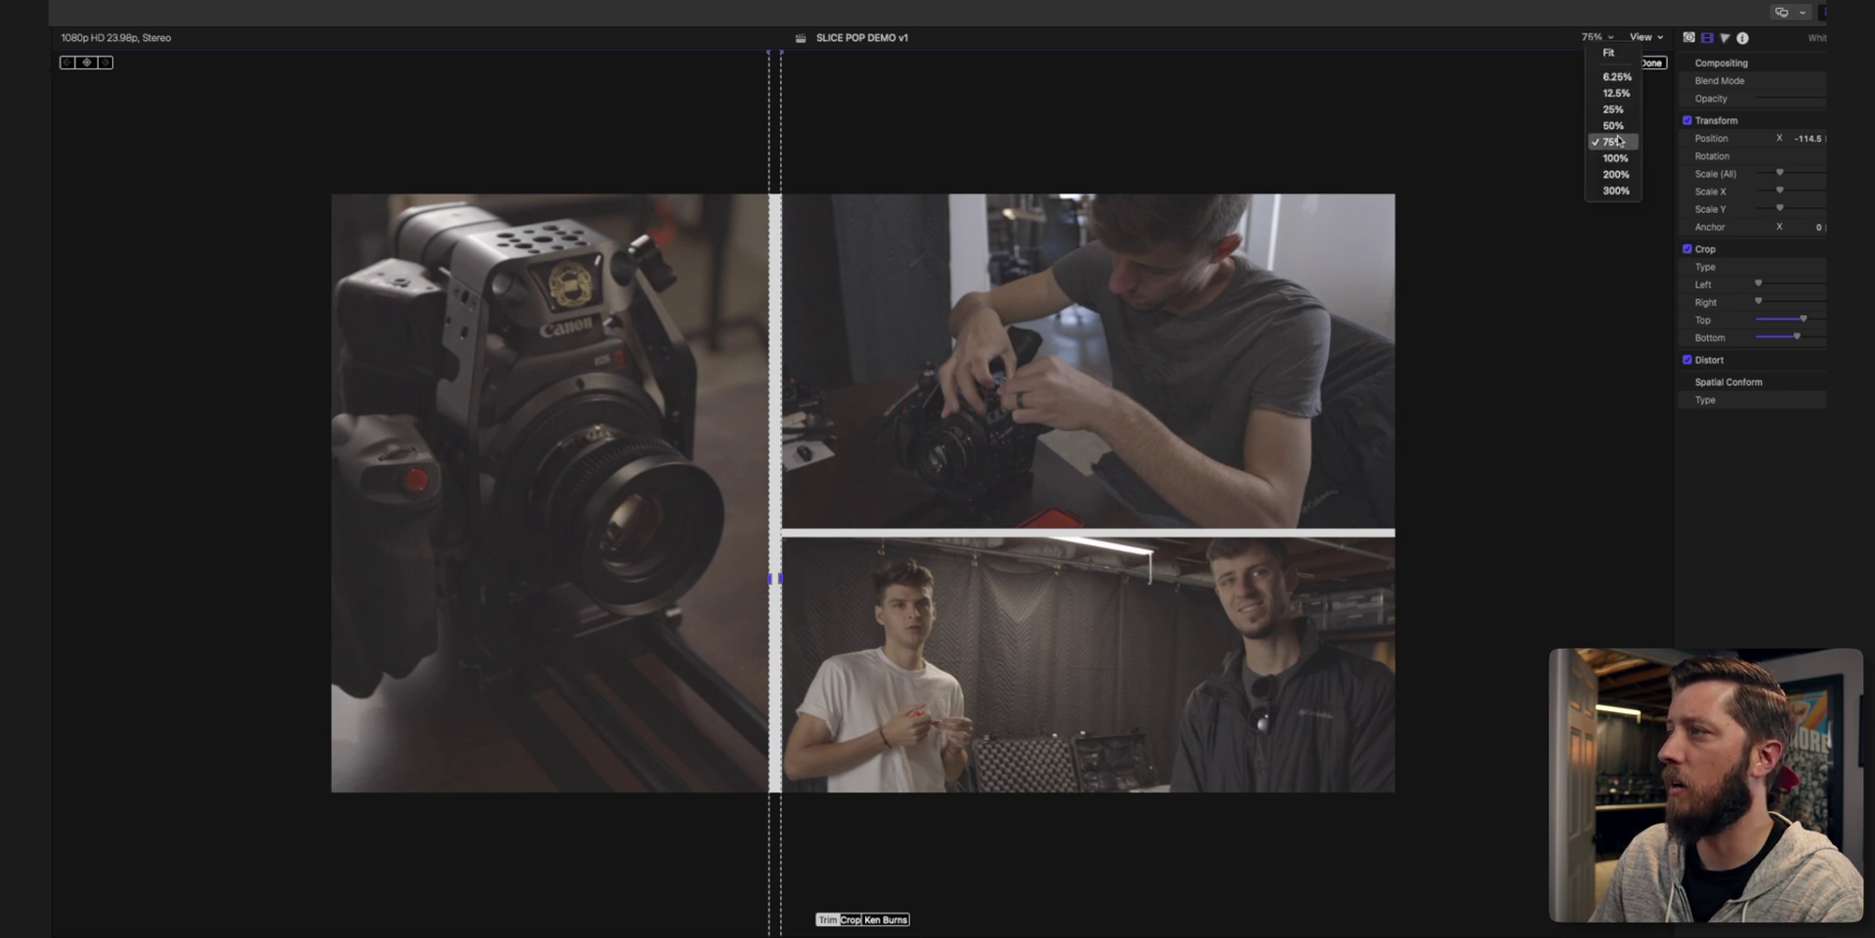
click(1328, 291)
key(super+equal)
key(super+equal)
key(super+equal)
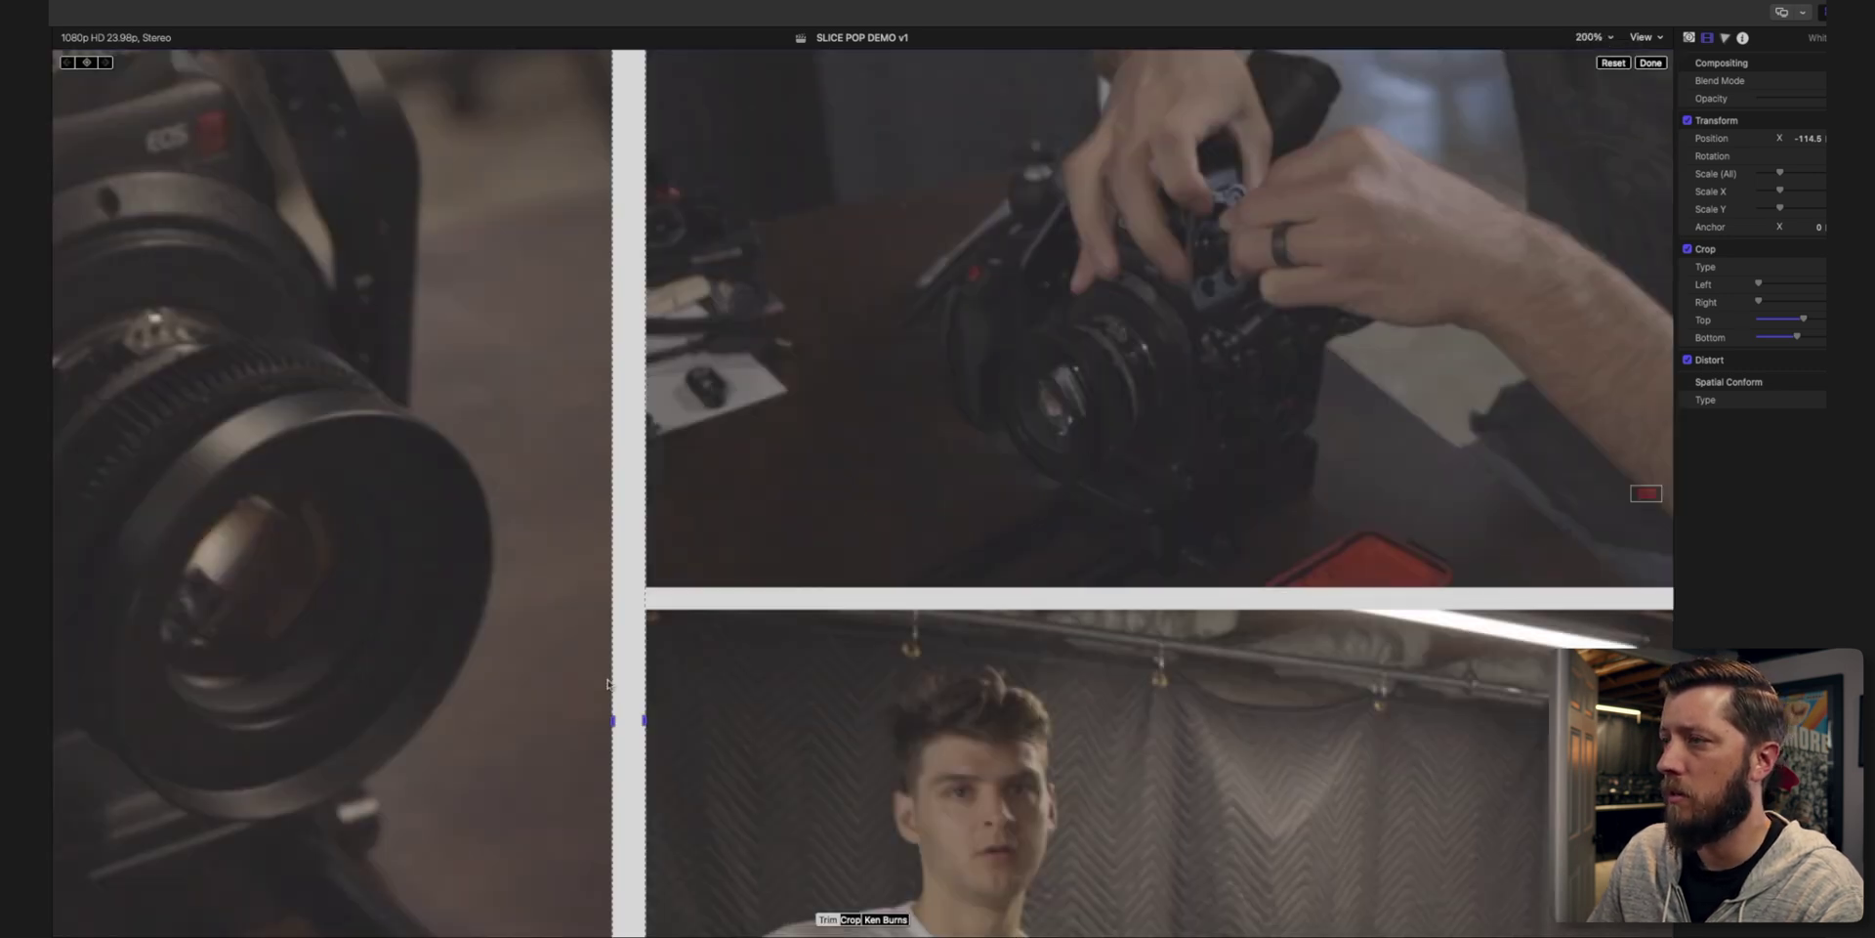
drag(644, 724, 616, 682)
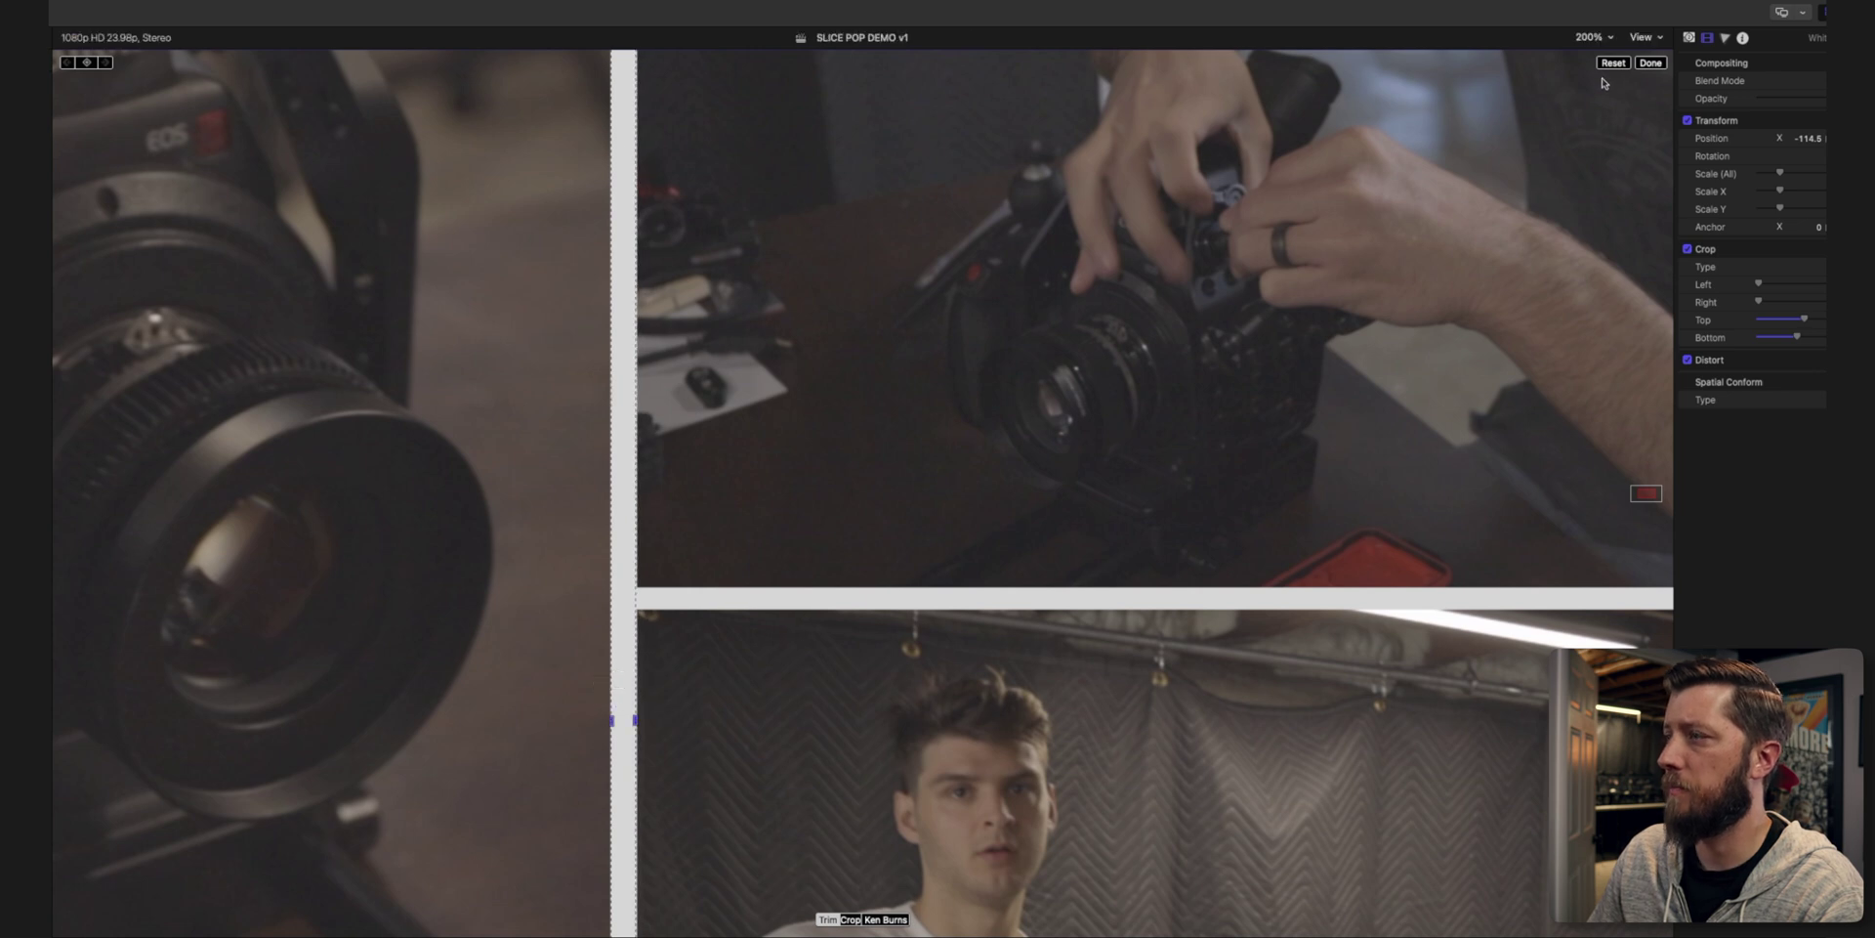
key(shift+z)
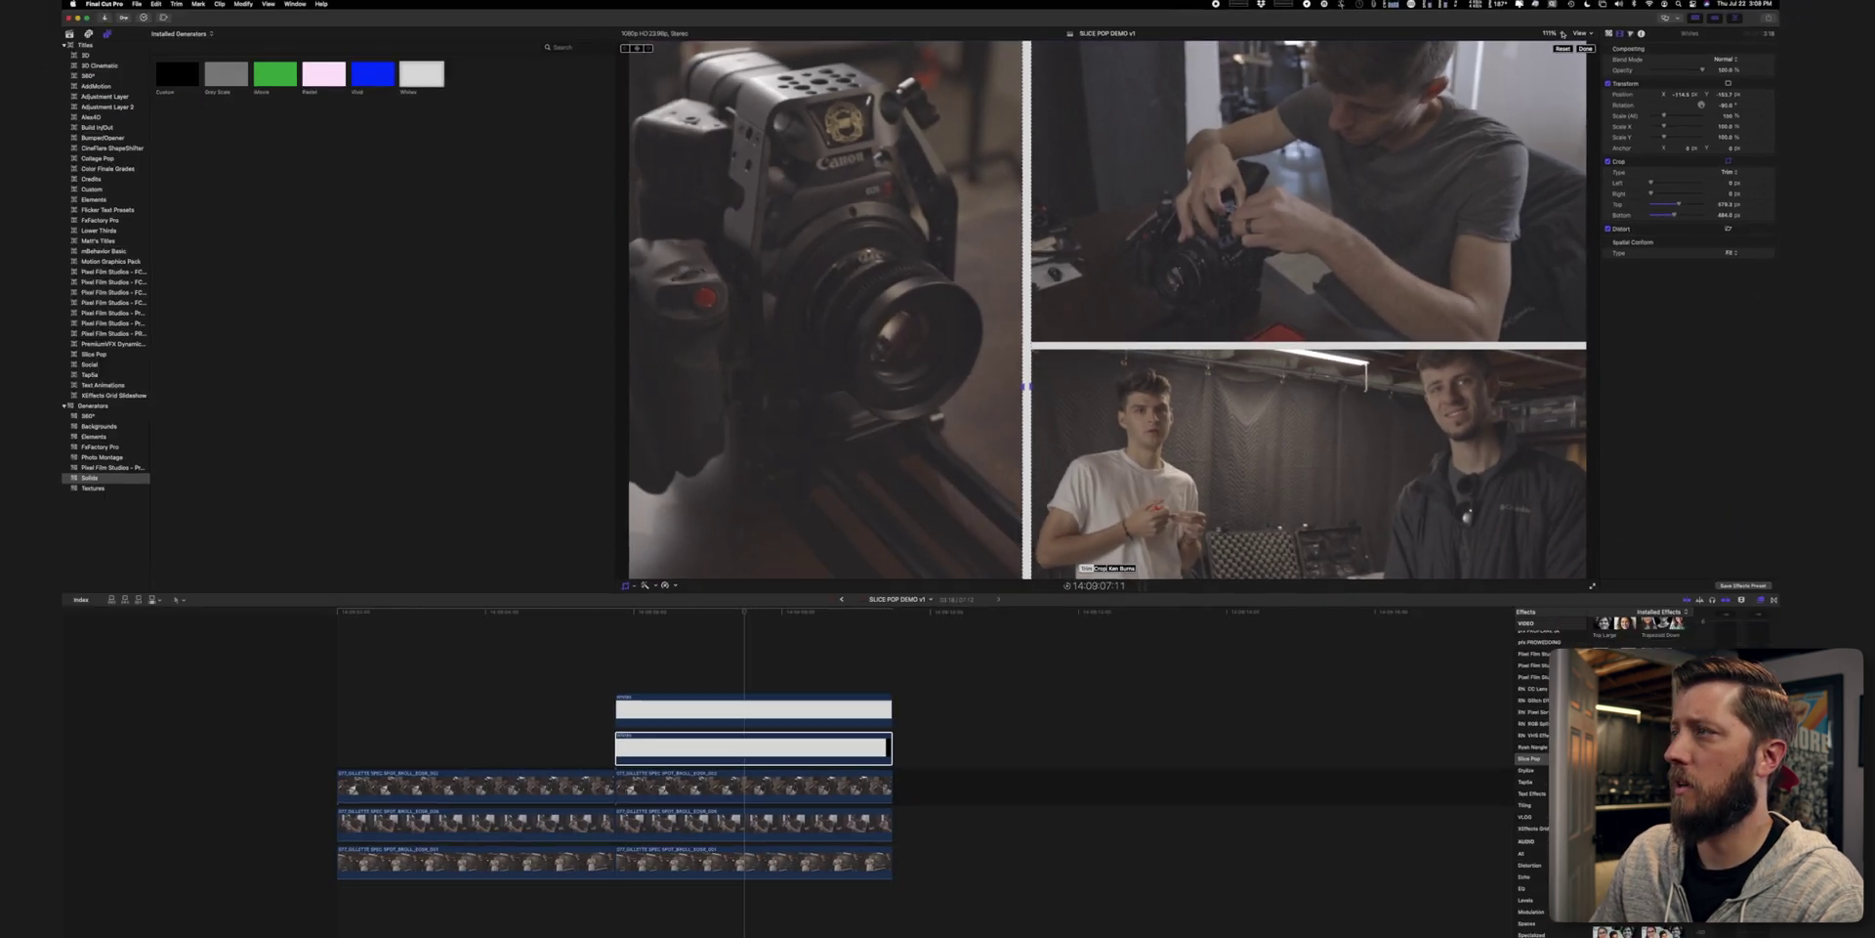
key(super+minus)
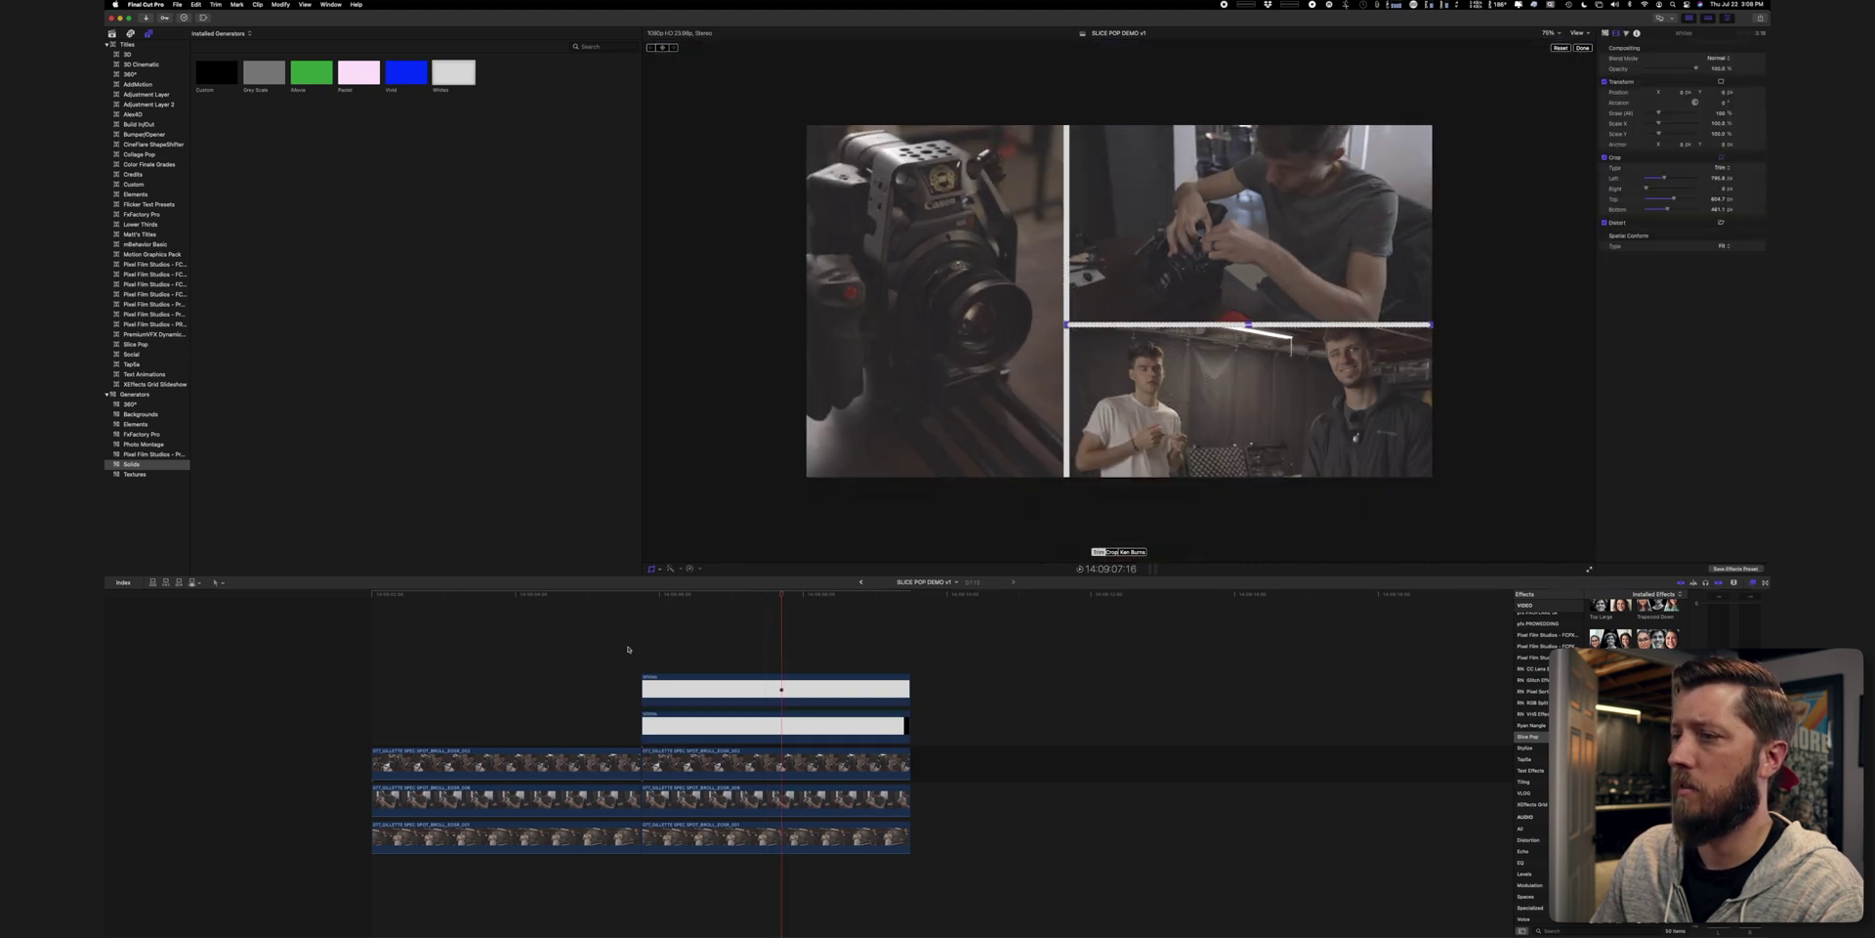
Play back from the Slice Pop stack into the manually built stack to compare the two split screens.
click(594, 650)
click(516, 647)
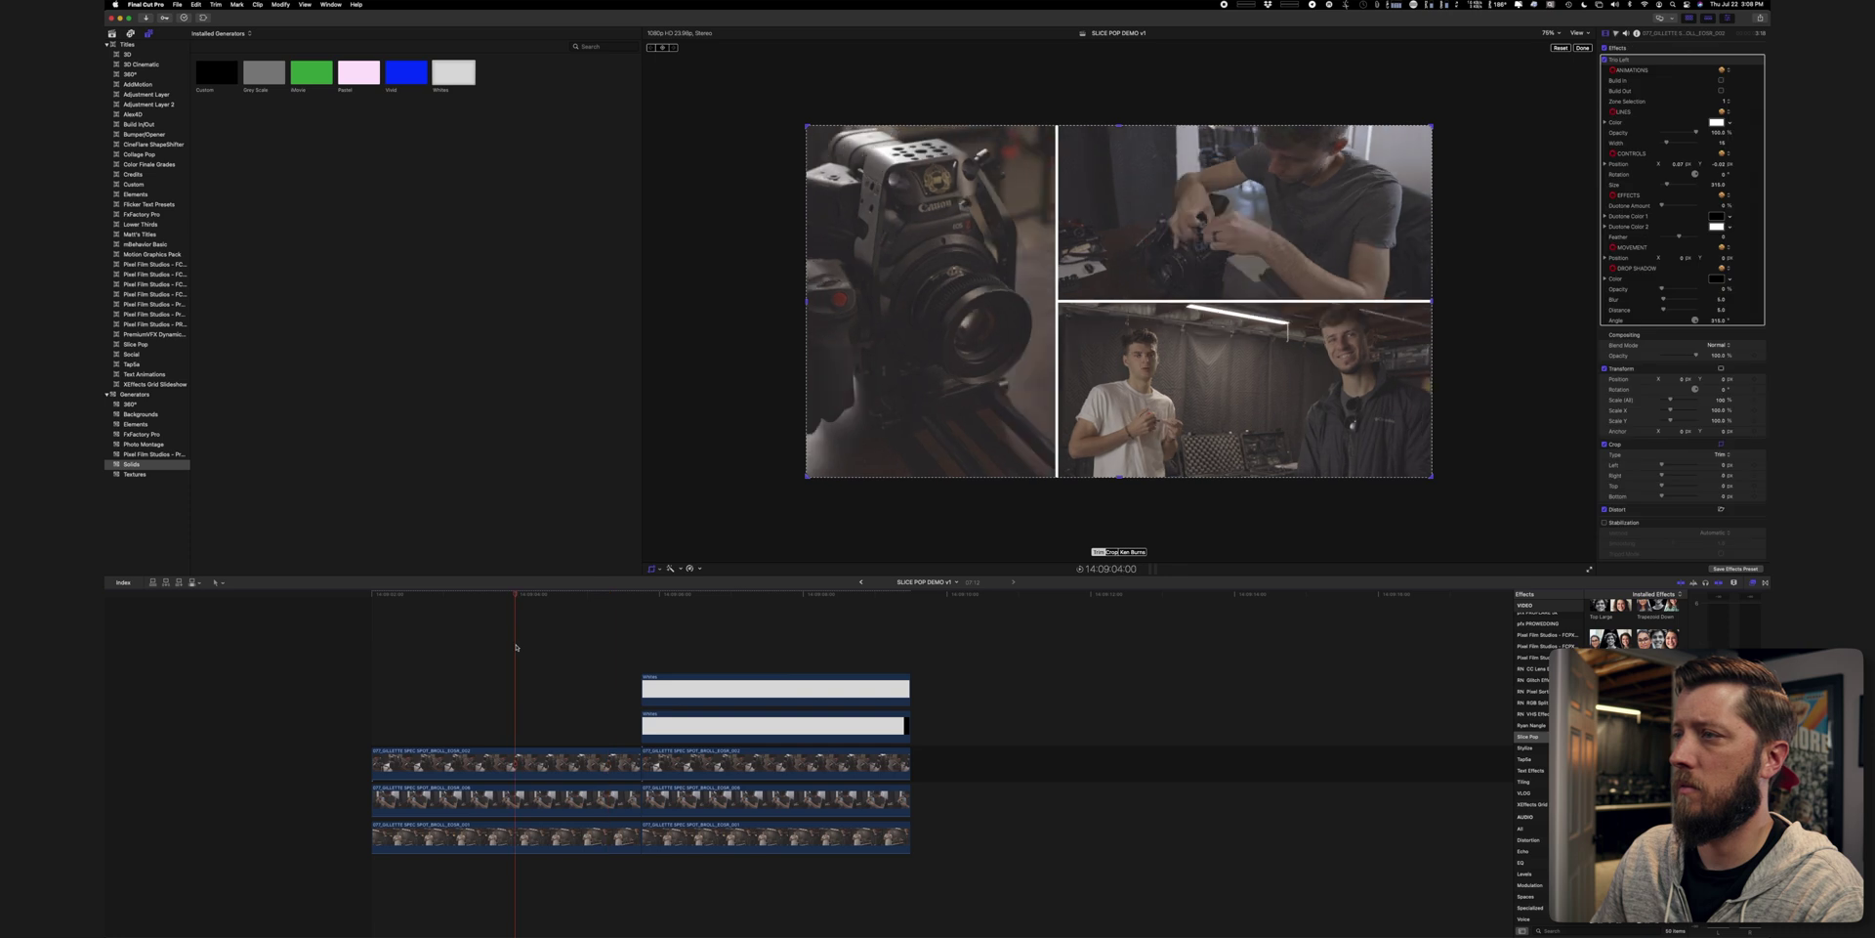
click(563, 651)
key(space)
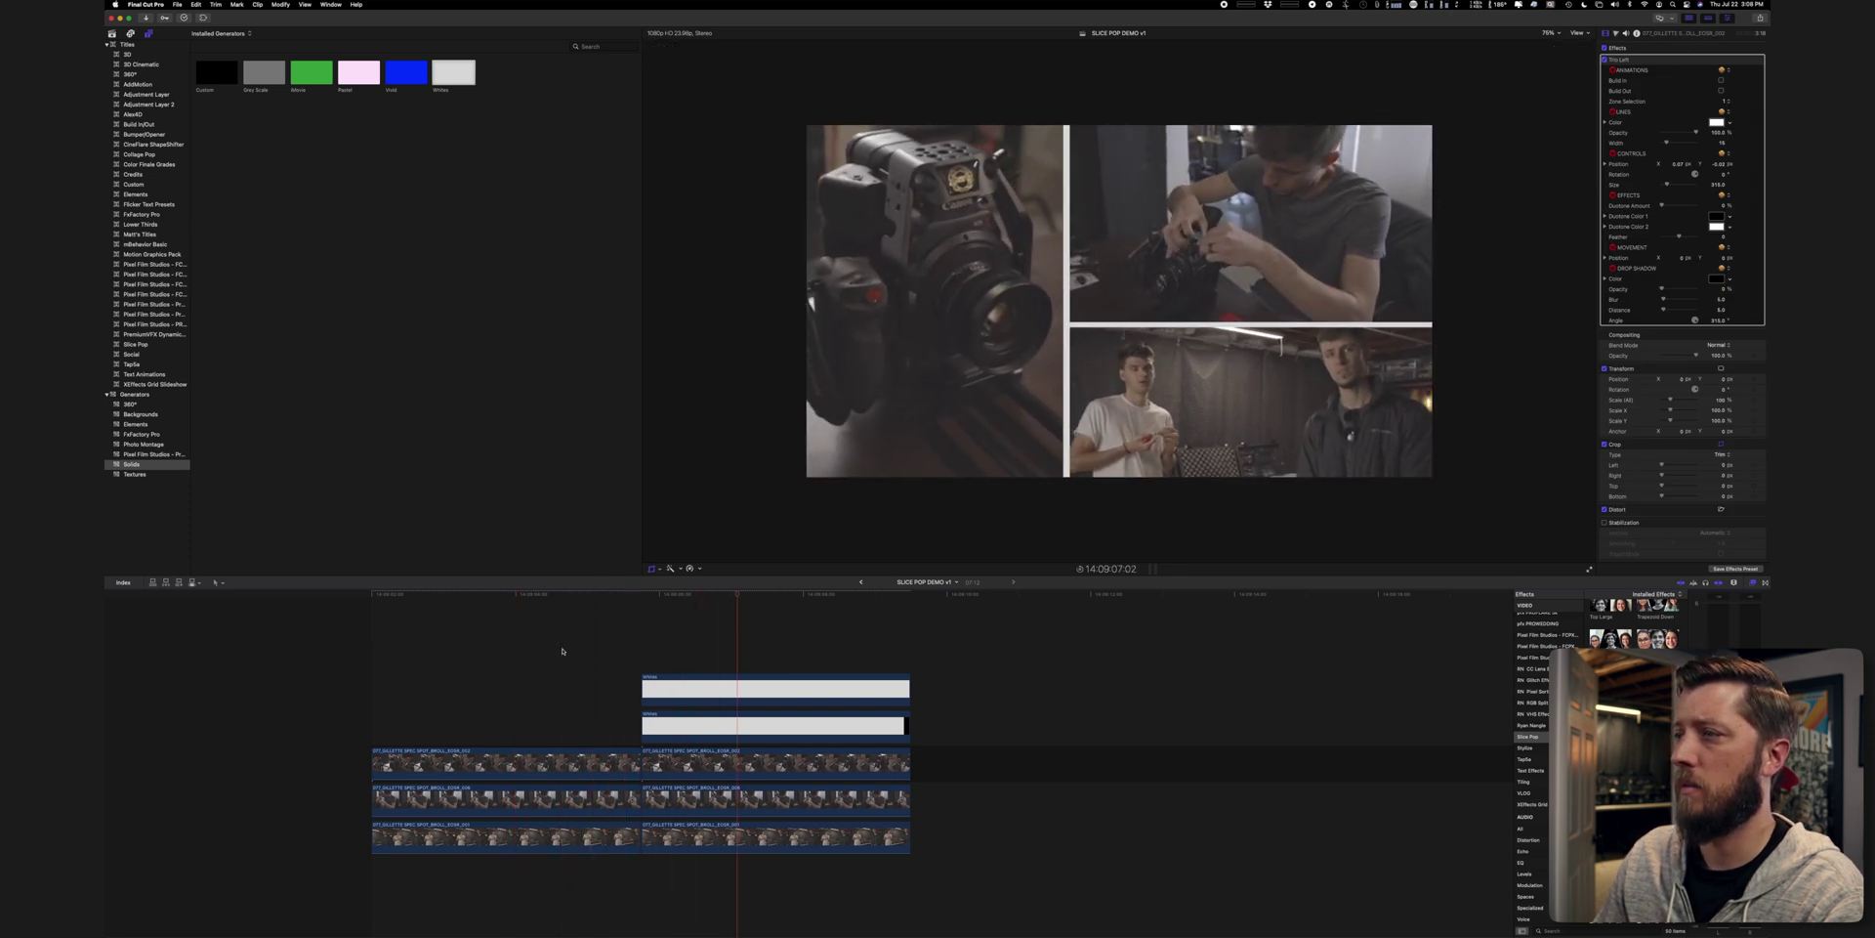
key(space)
key(shift+c)
click(760, 640)
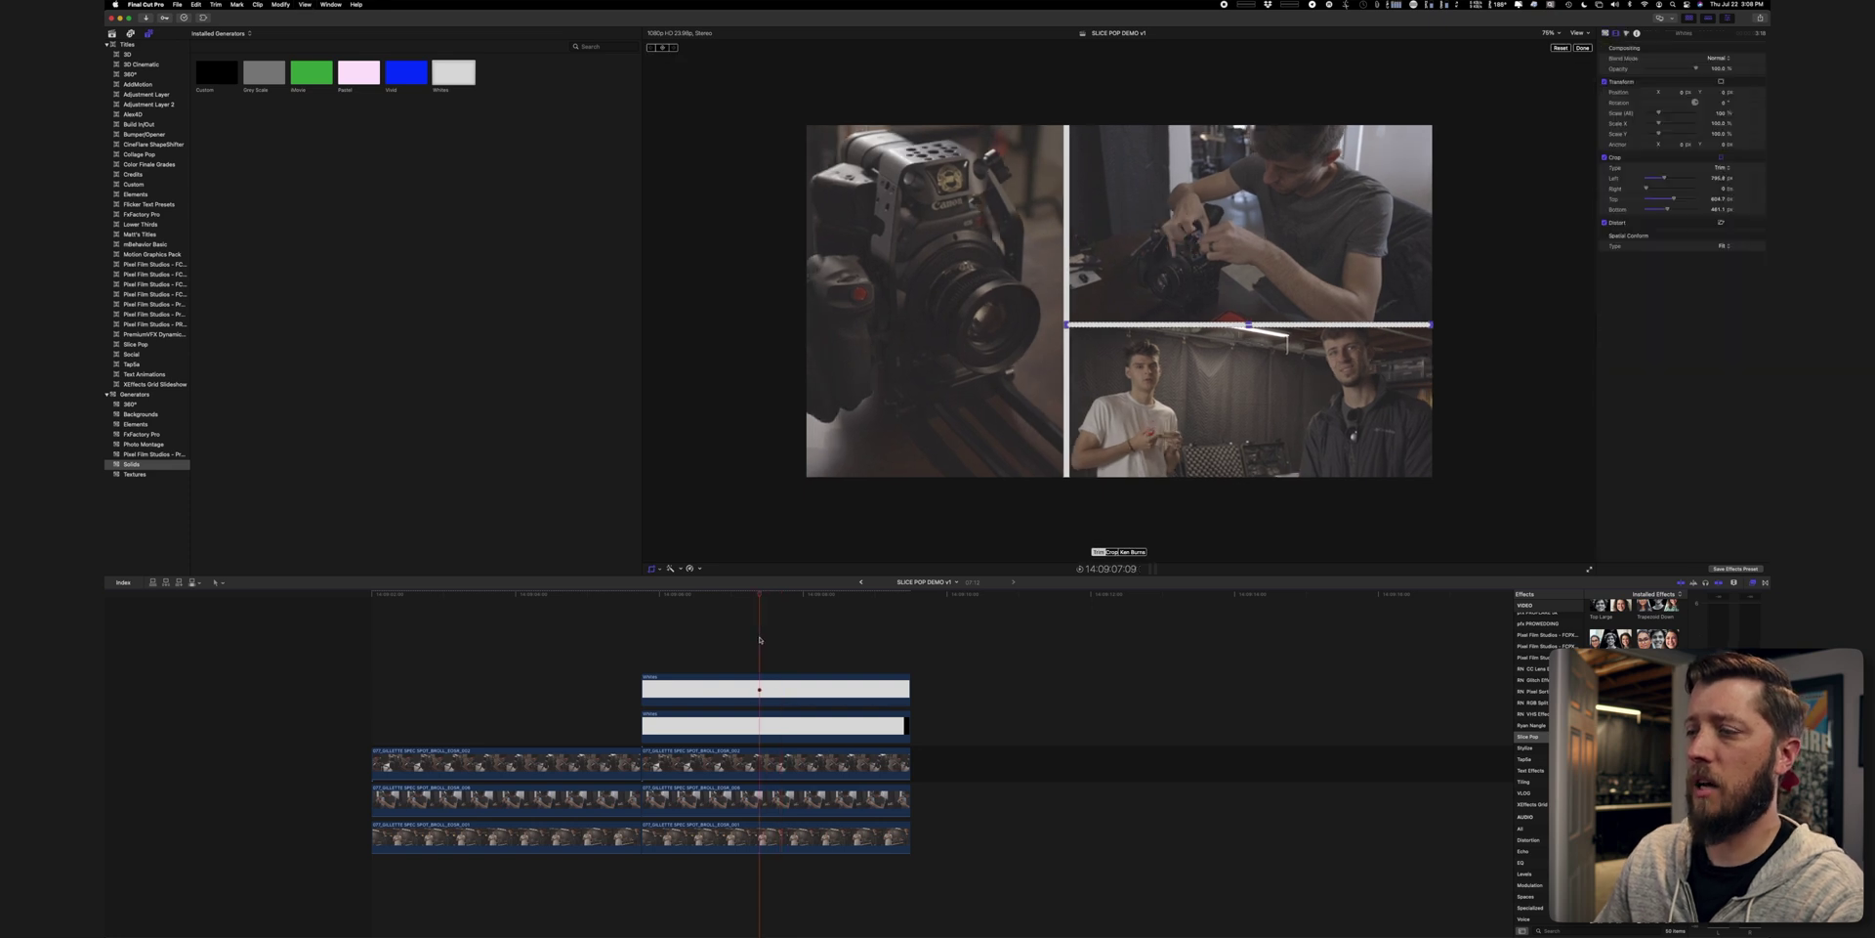
Compare the manual split screen with the Slice Pop stack again, displaying the Slice Pop effect's on-screen controls over the left image.
mouse_move(762, 602)
mouse_down()
mouse_move(776, 590)
mouse_move(756, 609)
mouse_up()
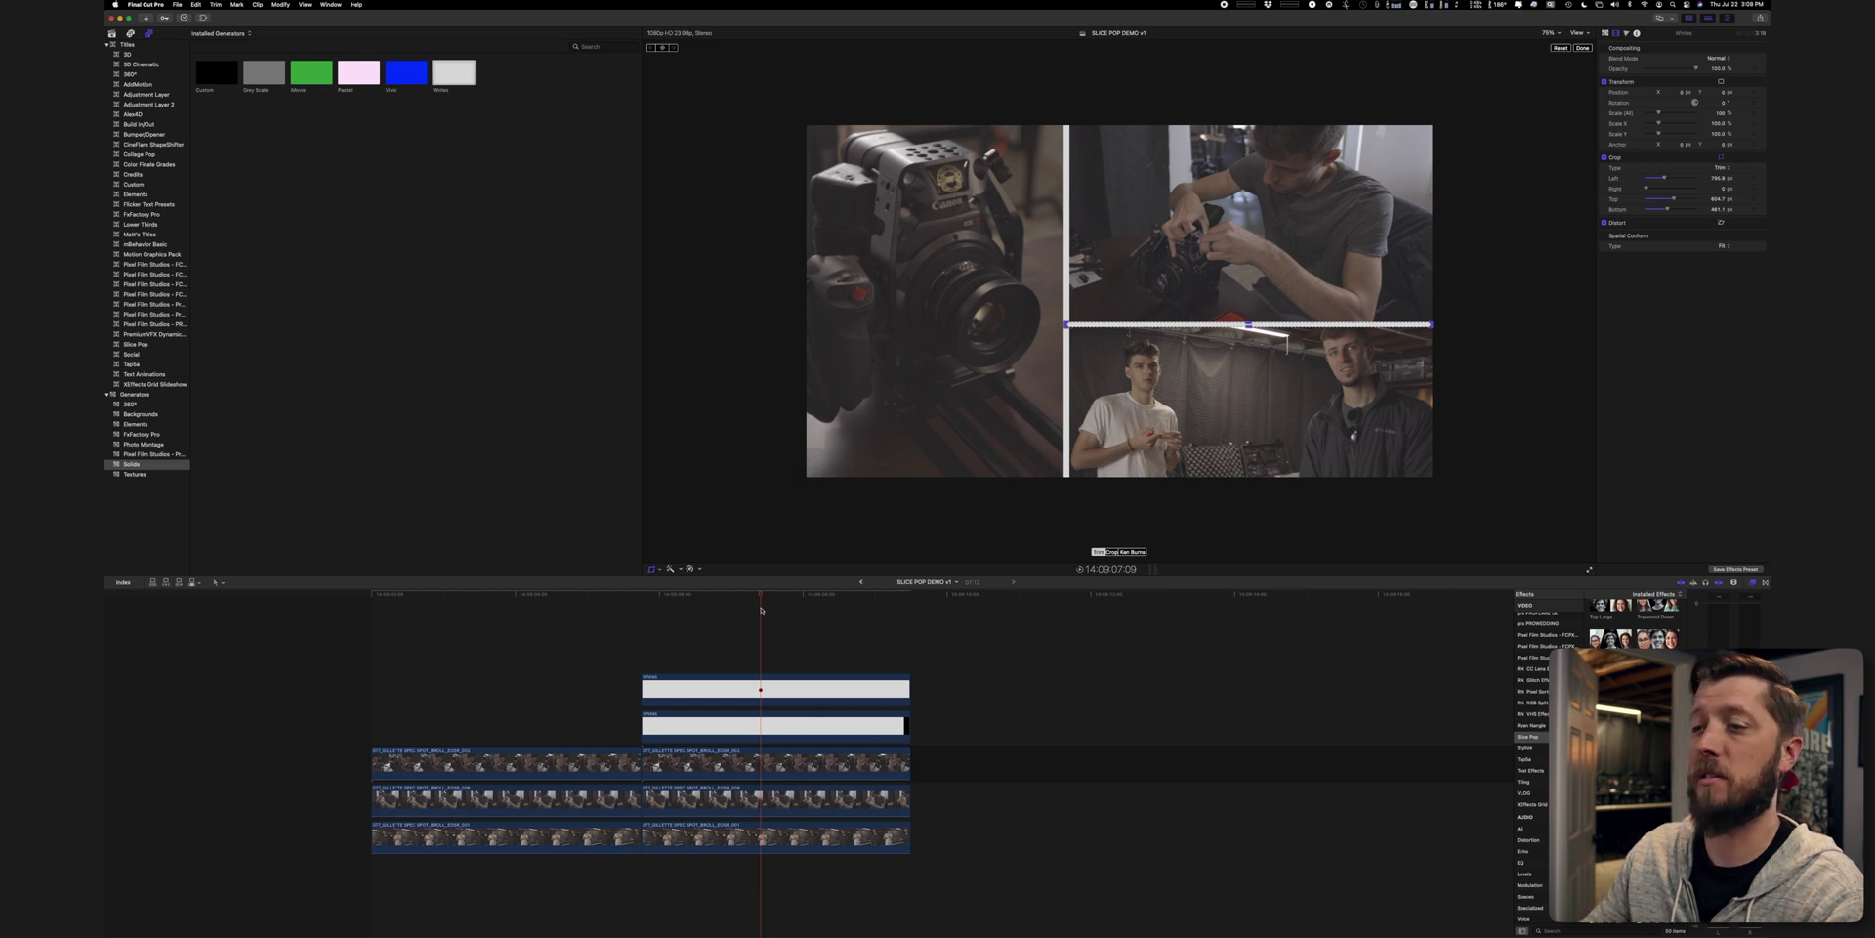
click(446, 602)
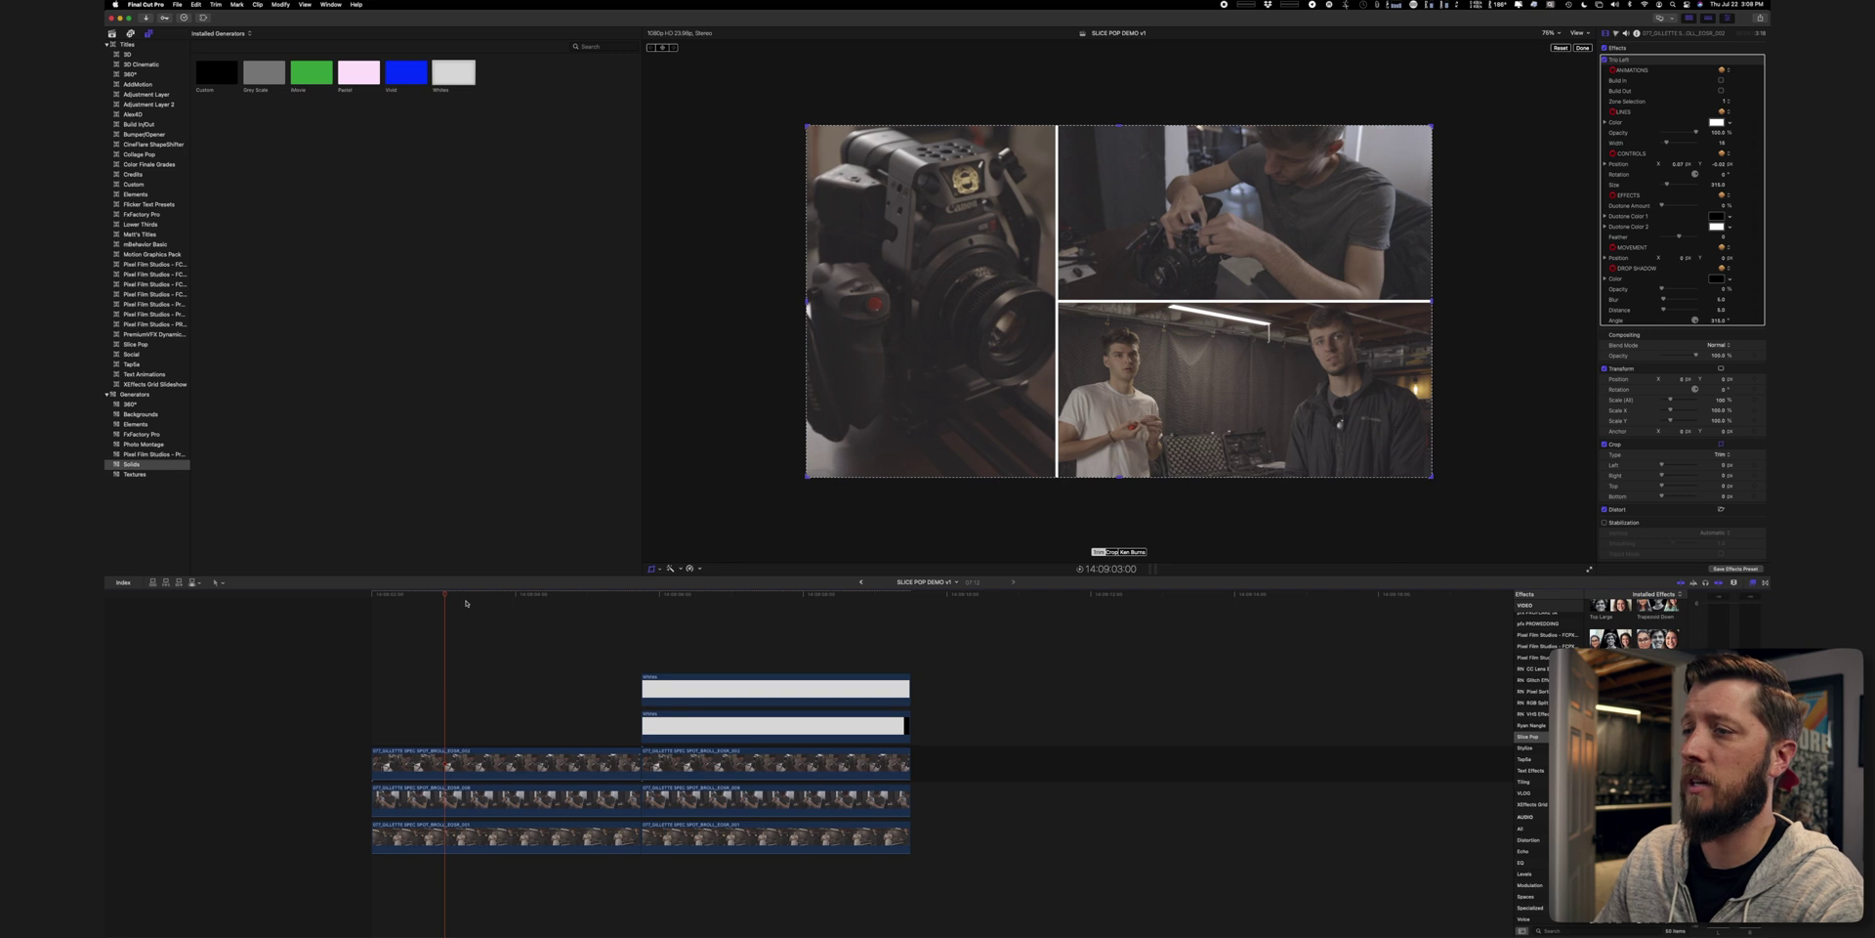
click(491, 600)
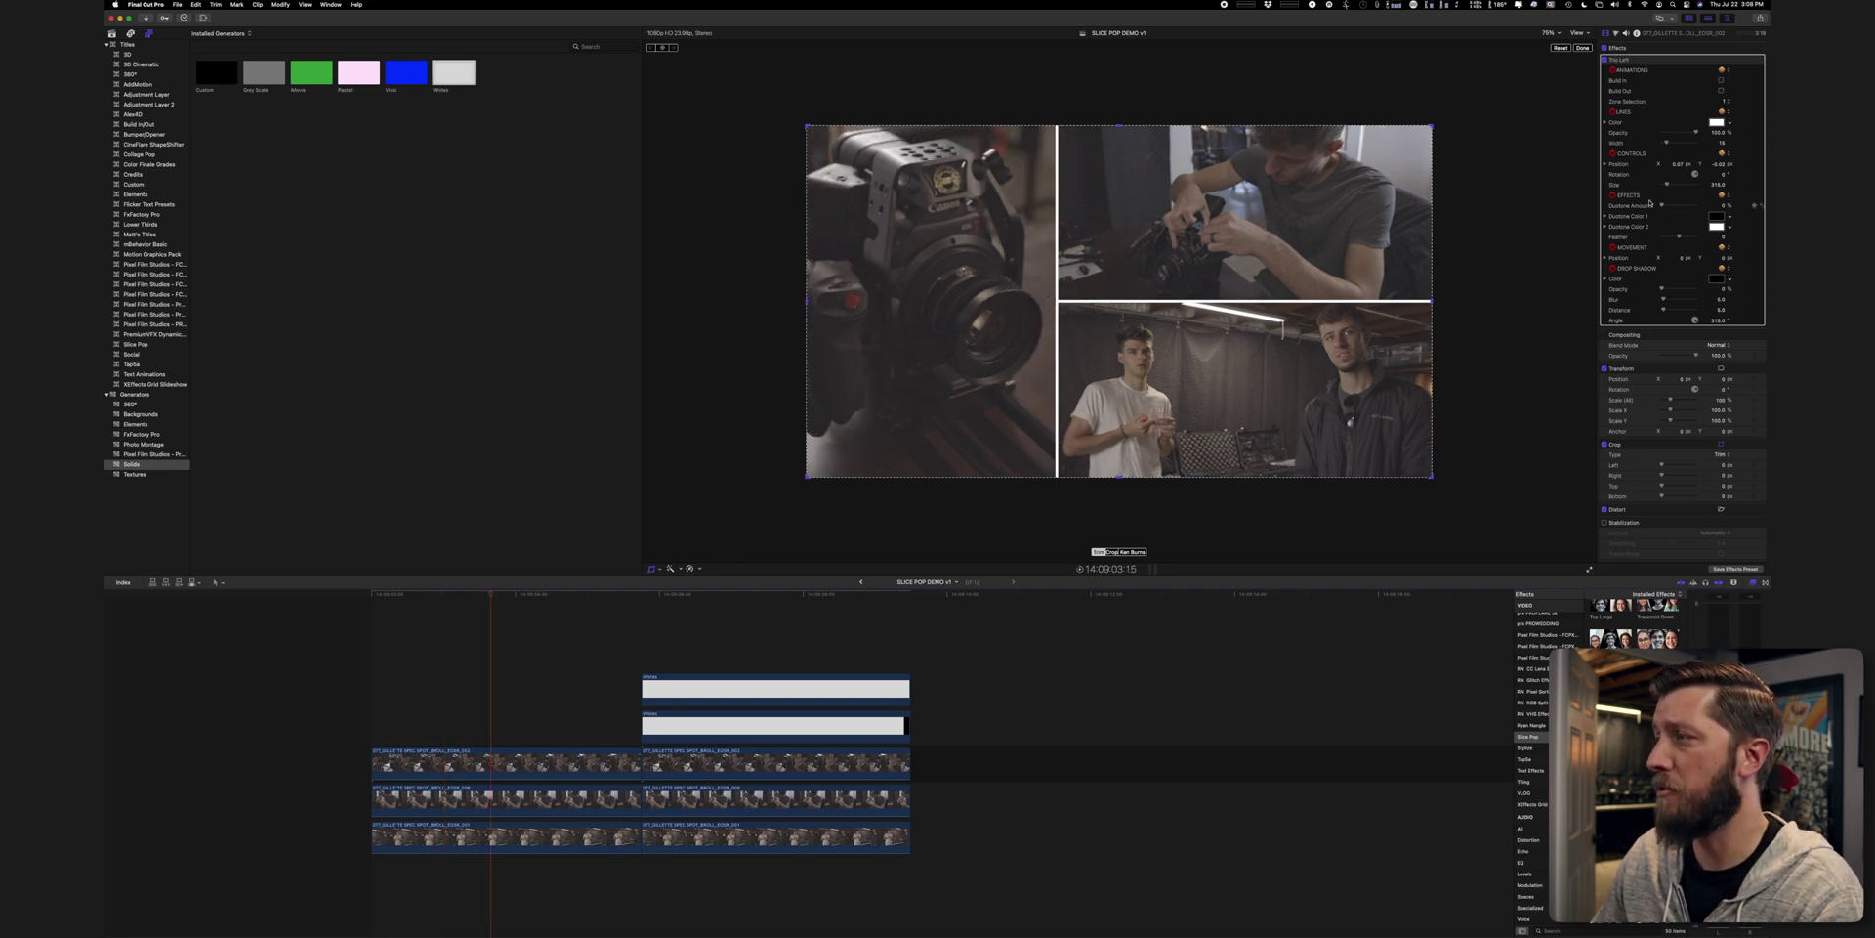
click(1653, 166)
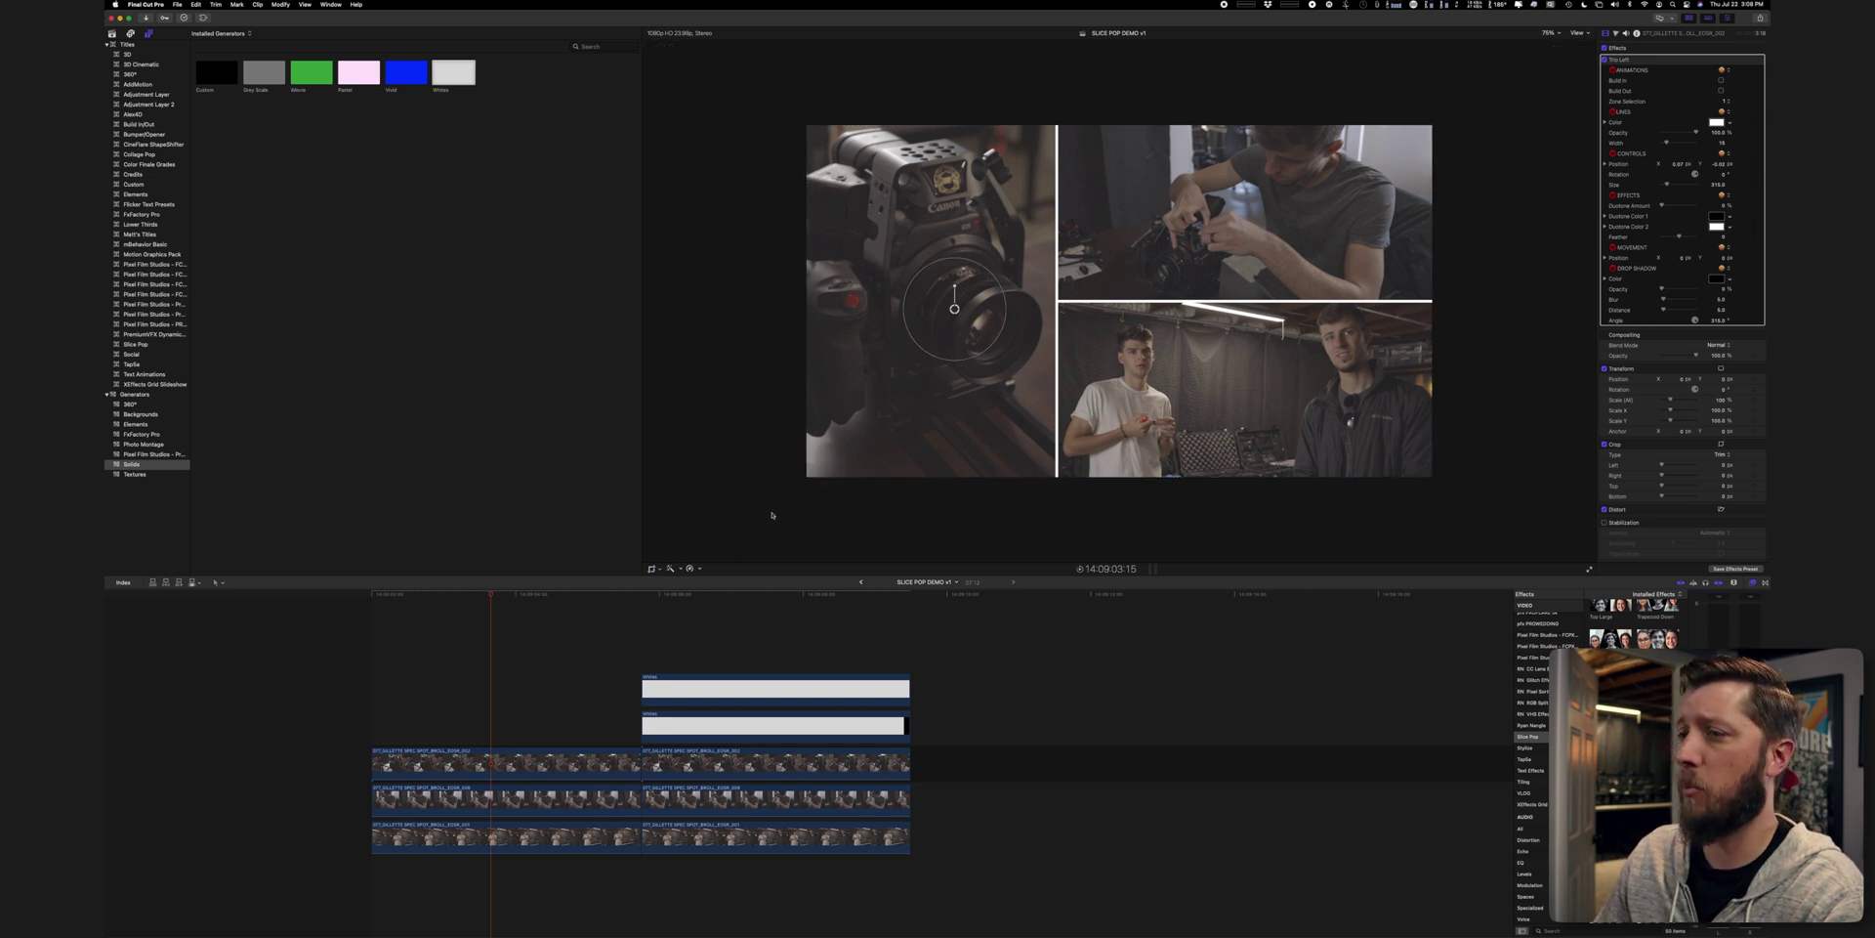
click(509, 598)
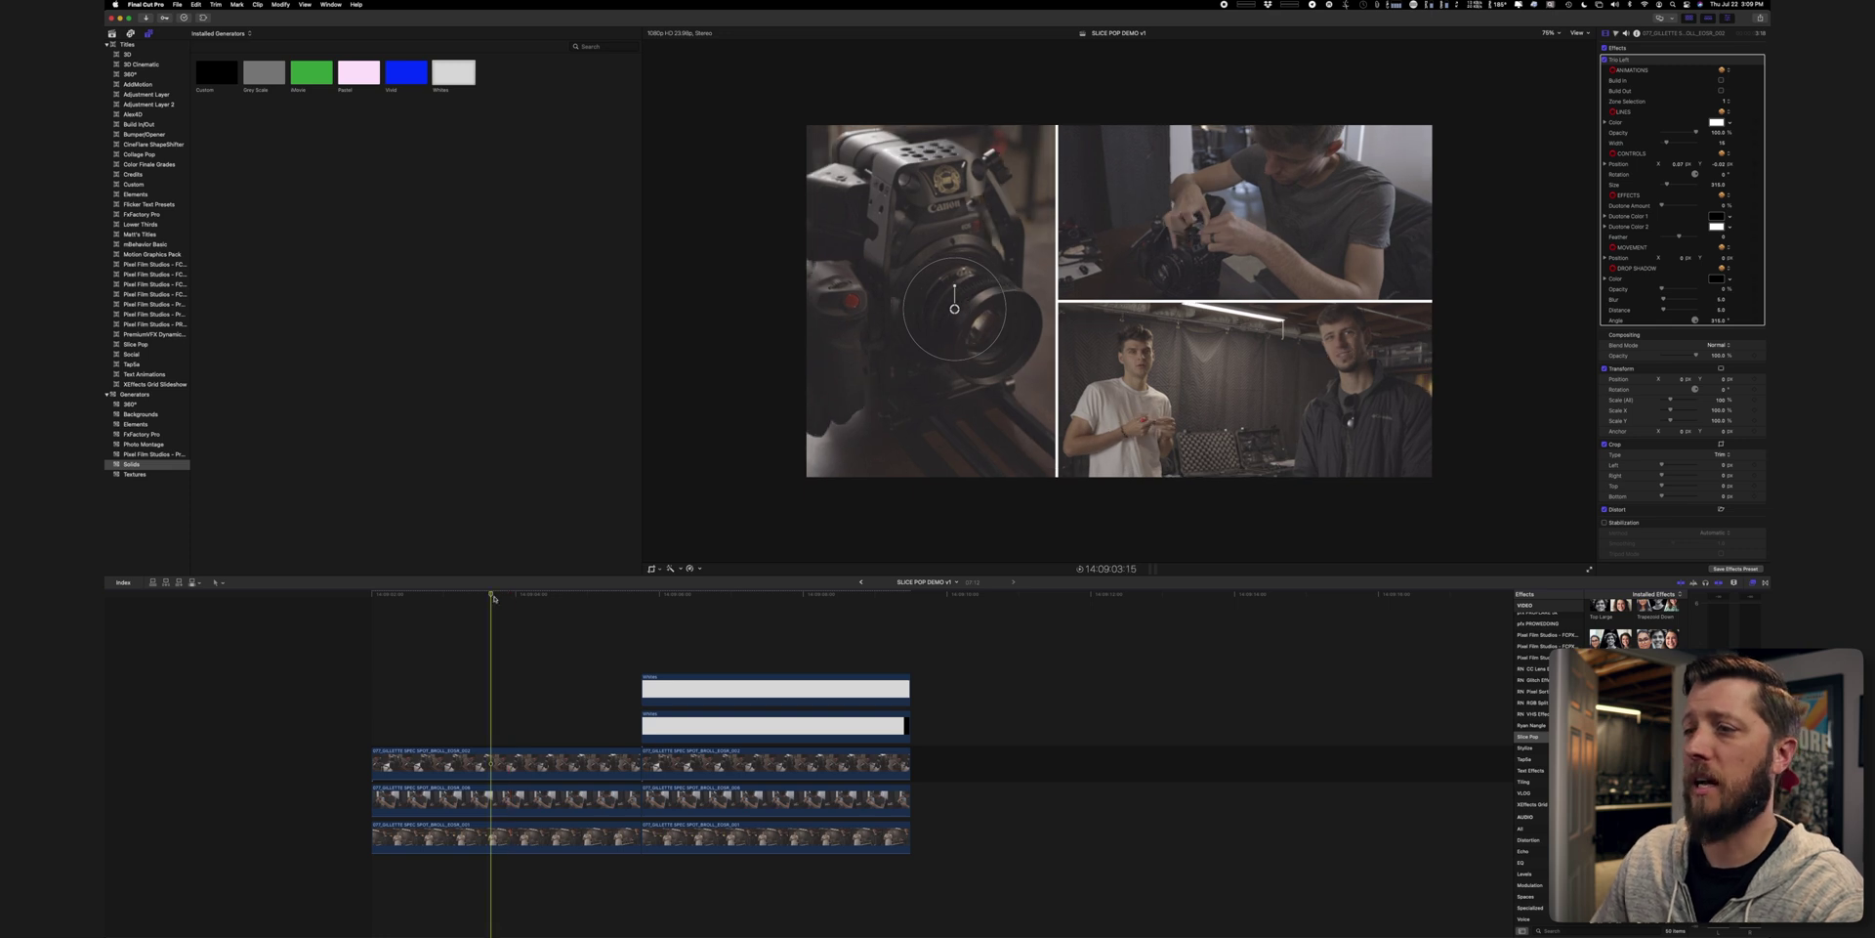
click(514, 597)
key(space)
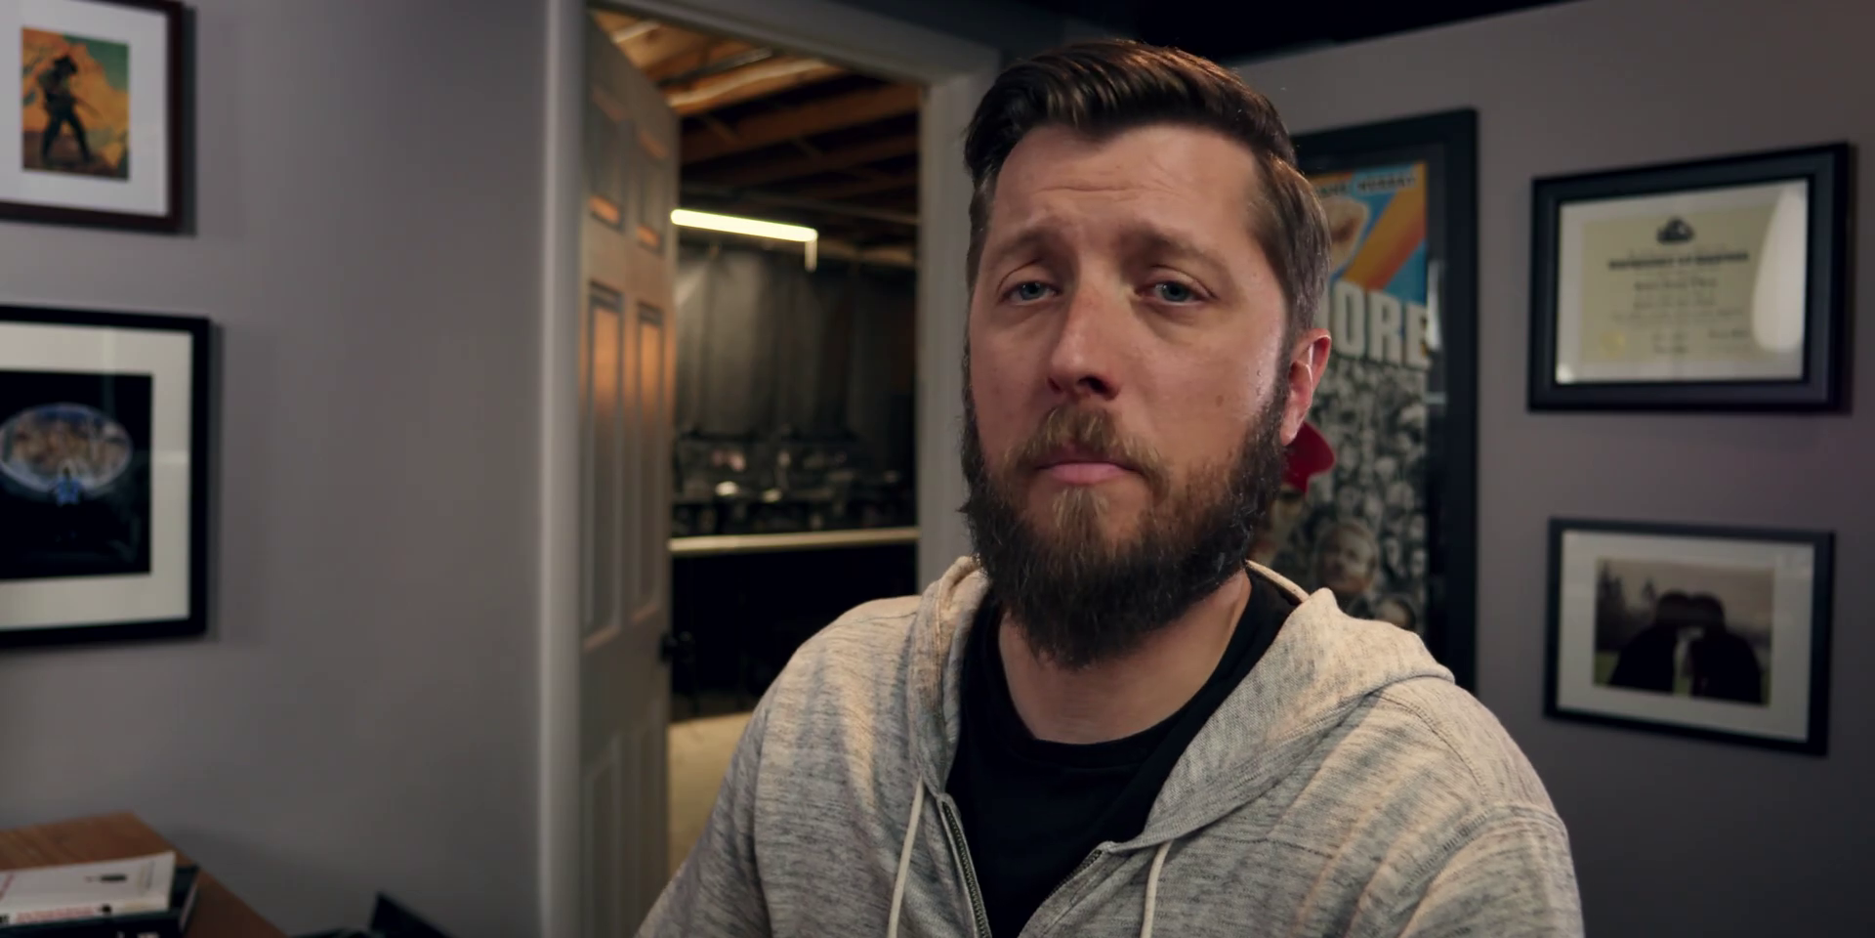